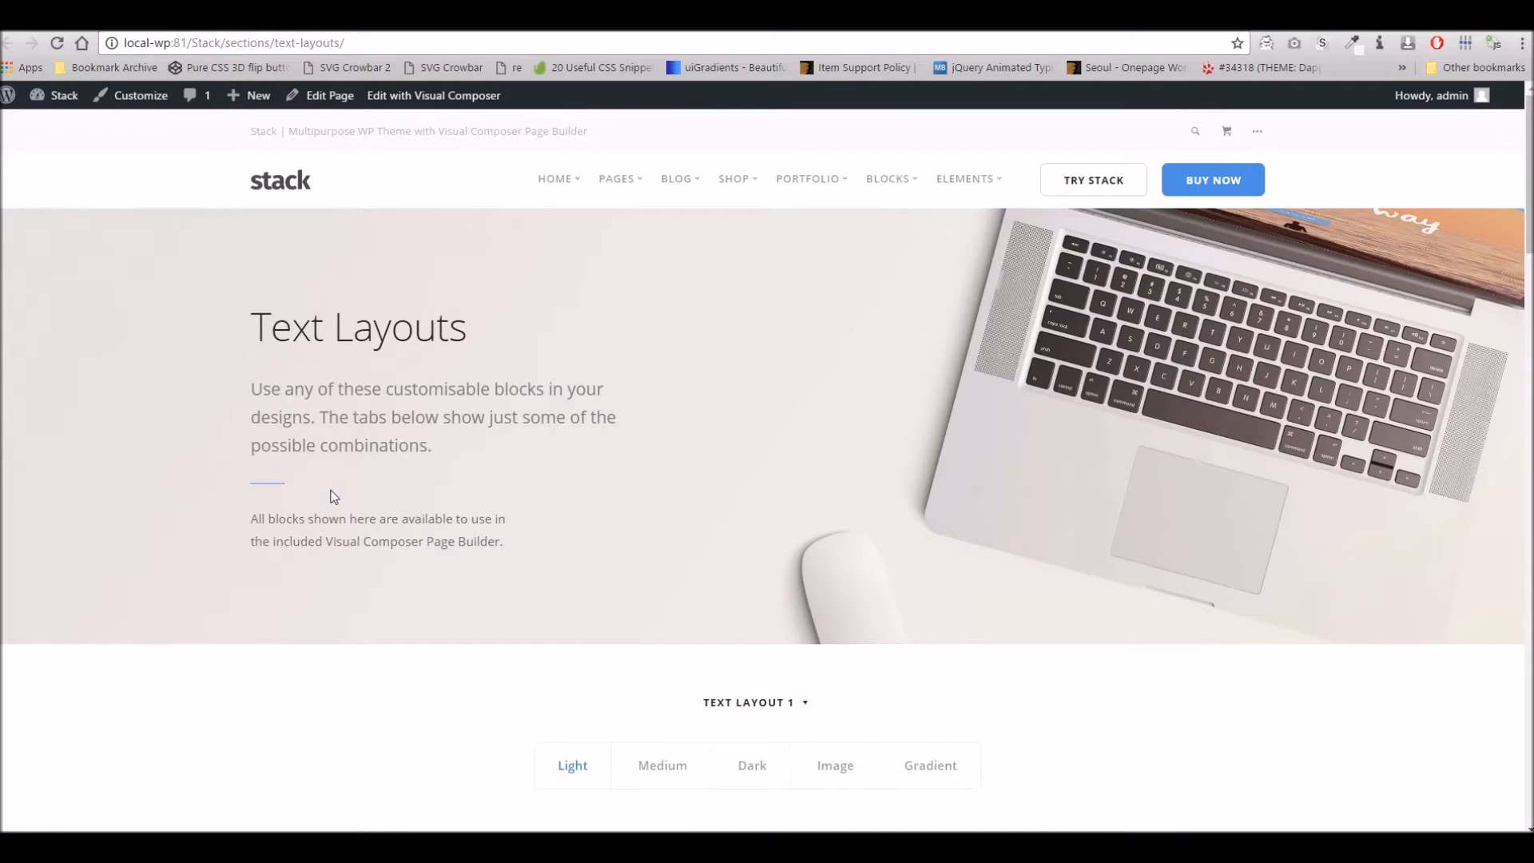
- Preview the Light, Medium, Dark, Image and Gradient tabs of the Text Layout 1 section on the live page
scroll(815, 464, "down", 5)
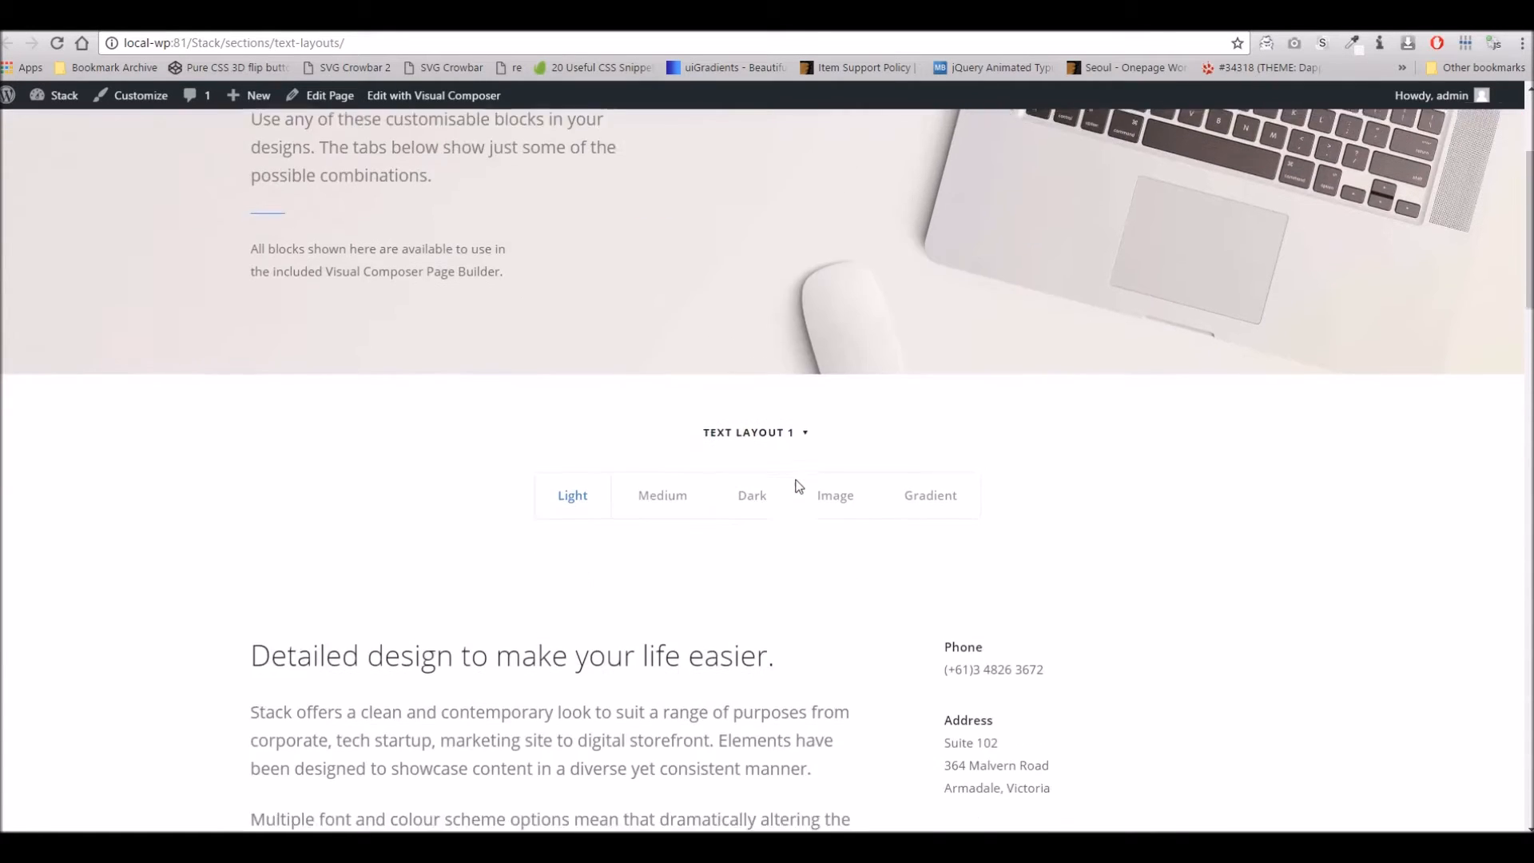
scroll(799, 487, "down", 1)
left_click(661, 310)
left_click(755, 301)
left_click(831, 302)
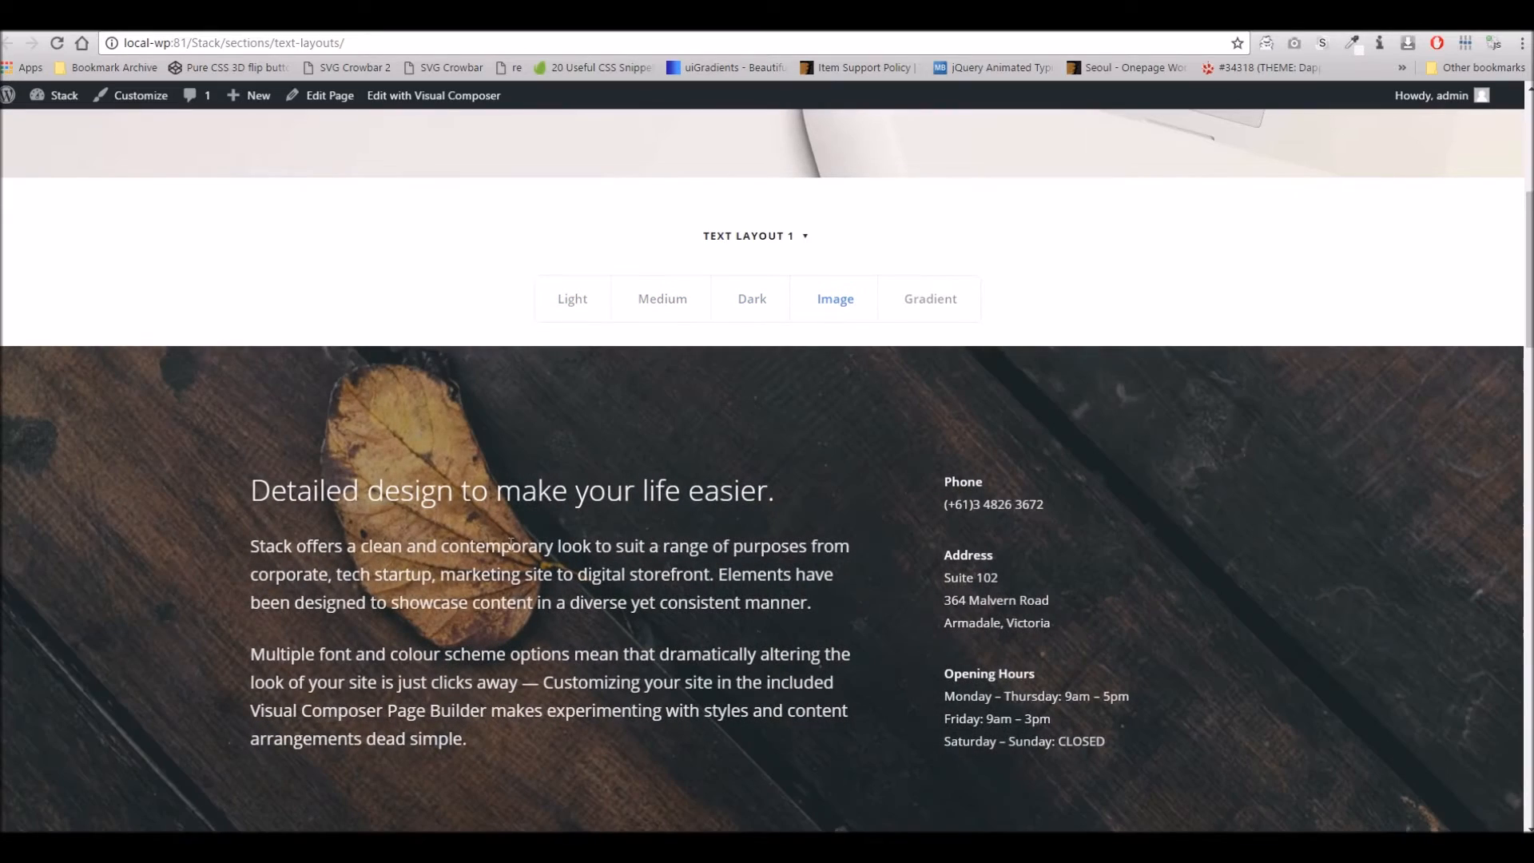
left_click(770, 311)
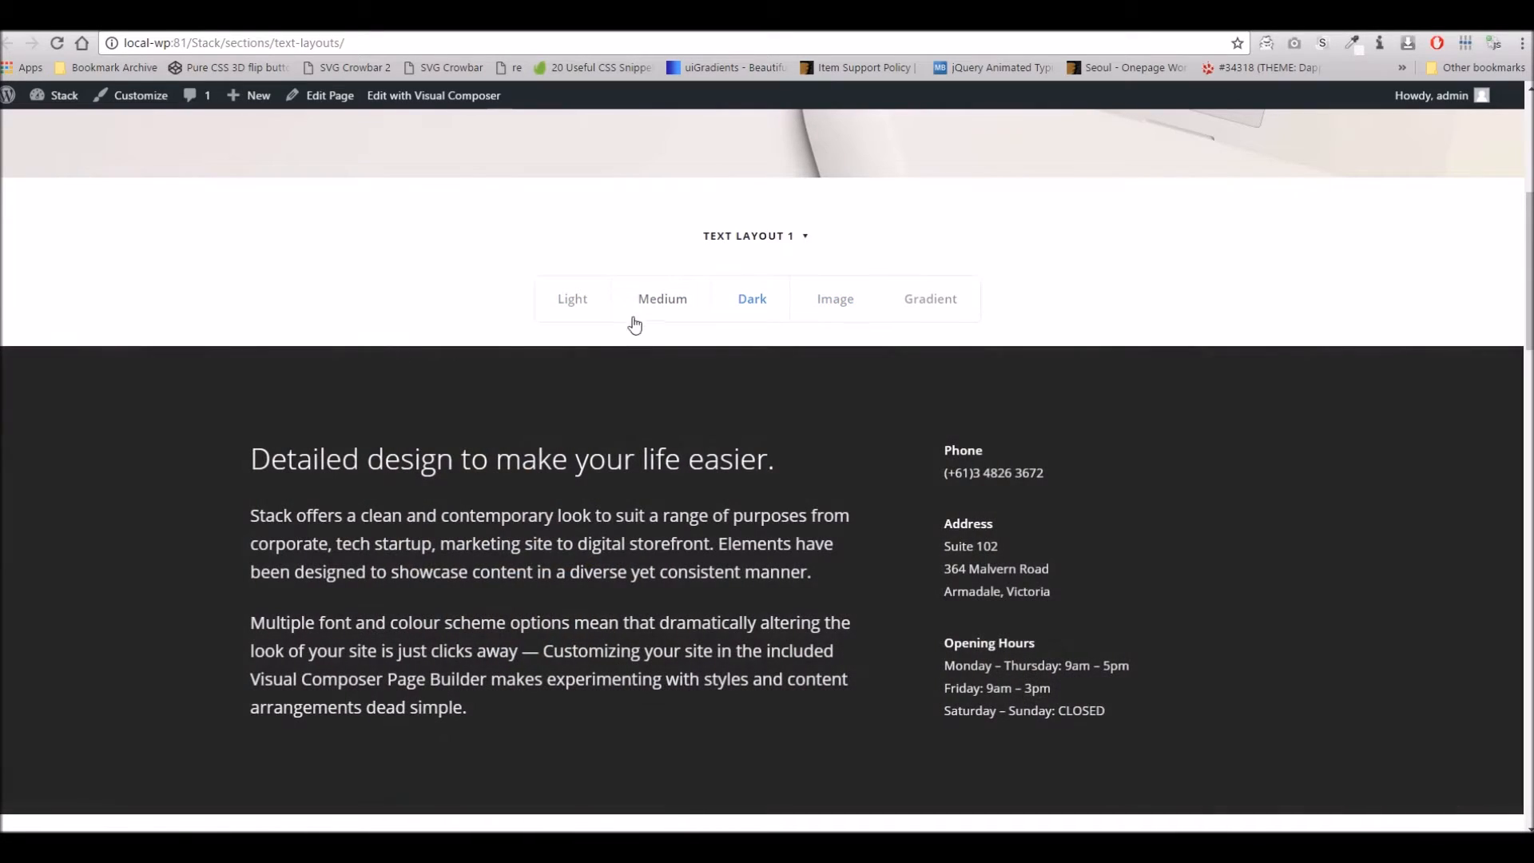
left_click(631, 314)
left_click(582, 306)
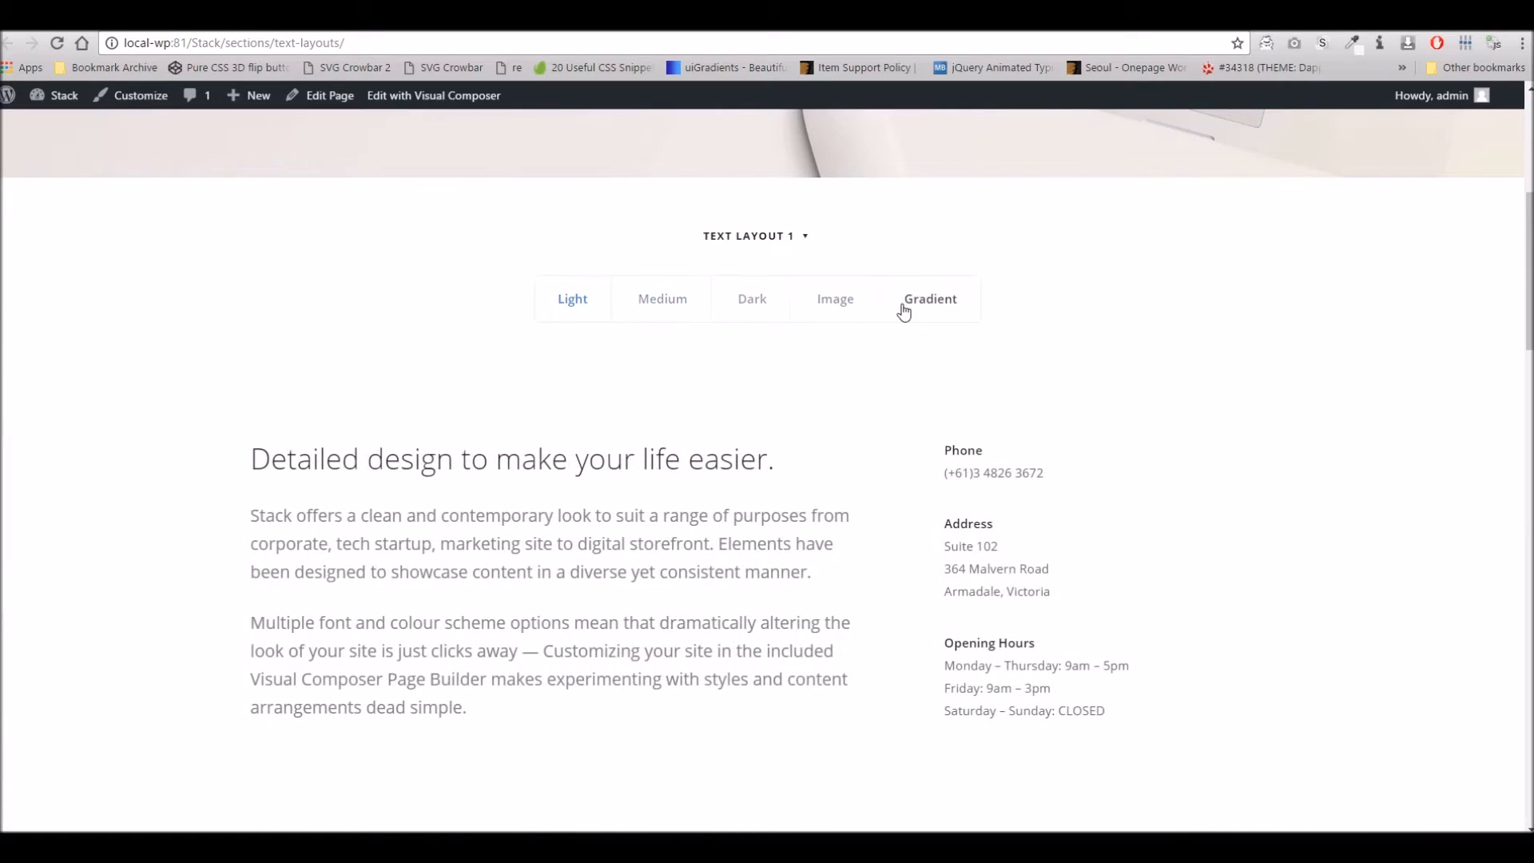
left_click(907, 300)
left_click(850, 304)
left_click(746, 300)
left_click(579, 304)
left_click(750, 300)
left_click(842, 304)
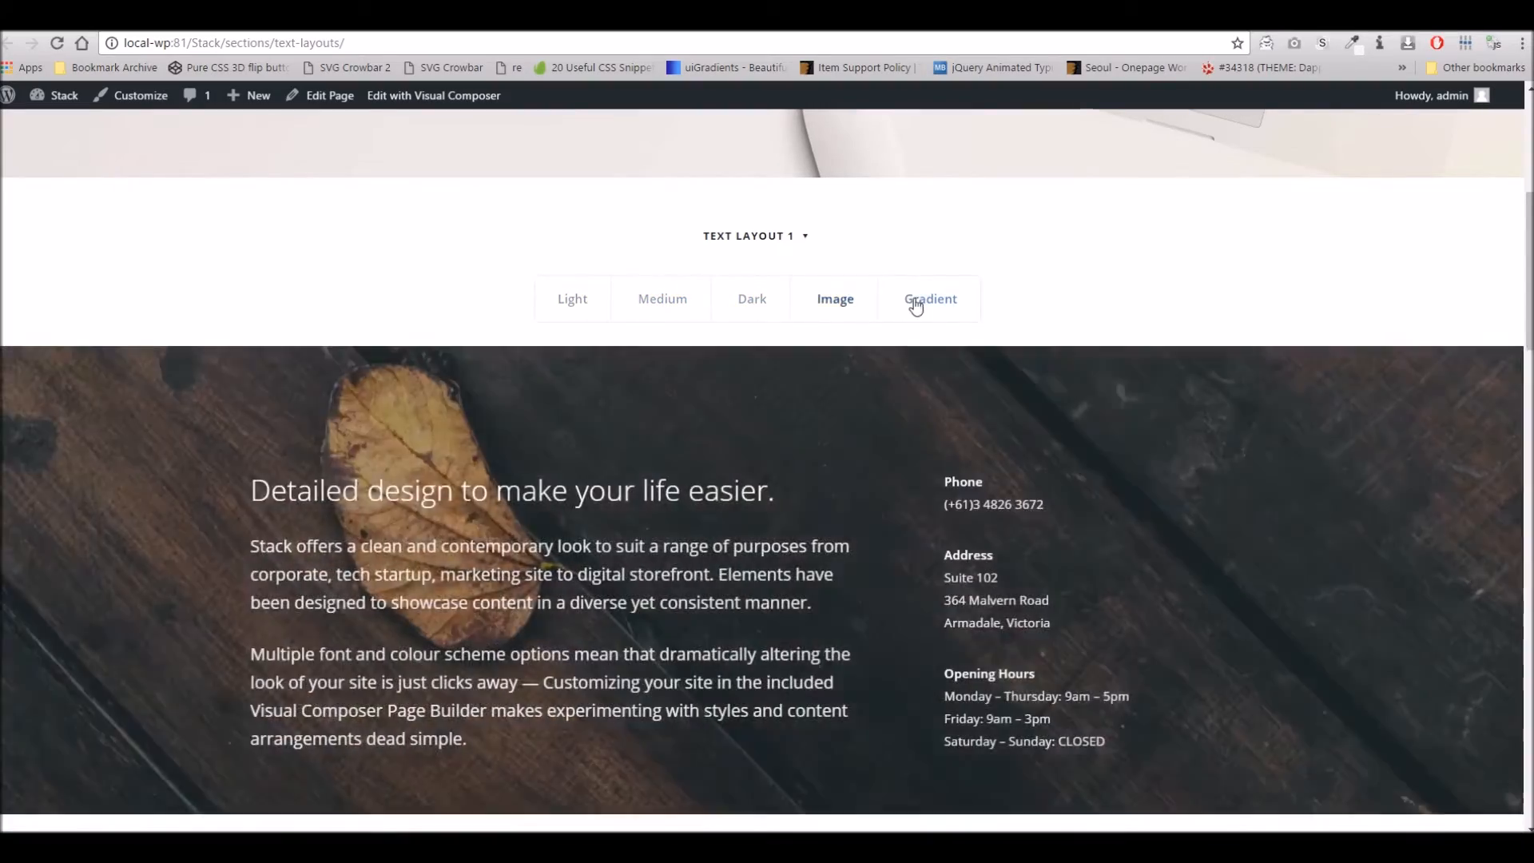
left_click(927, 299)
left_click(831, 311)
left_click(678, 302)
left_click(559, 301)
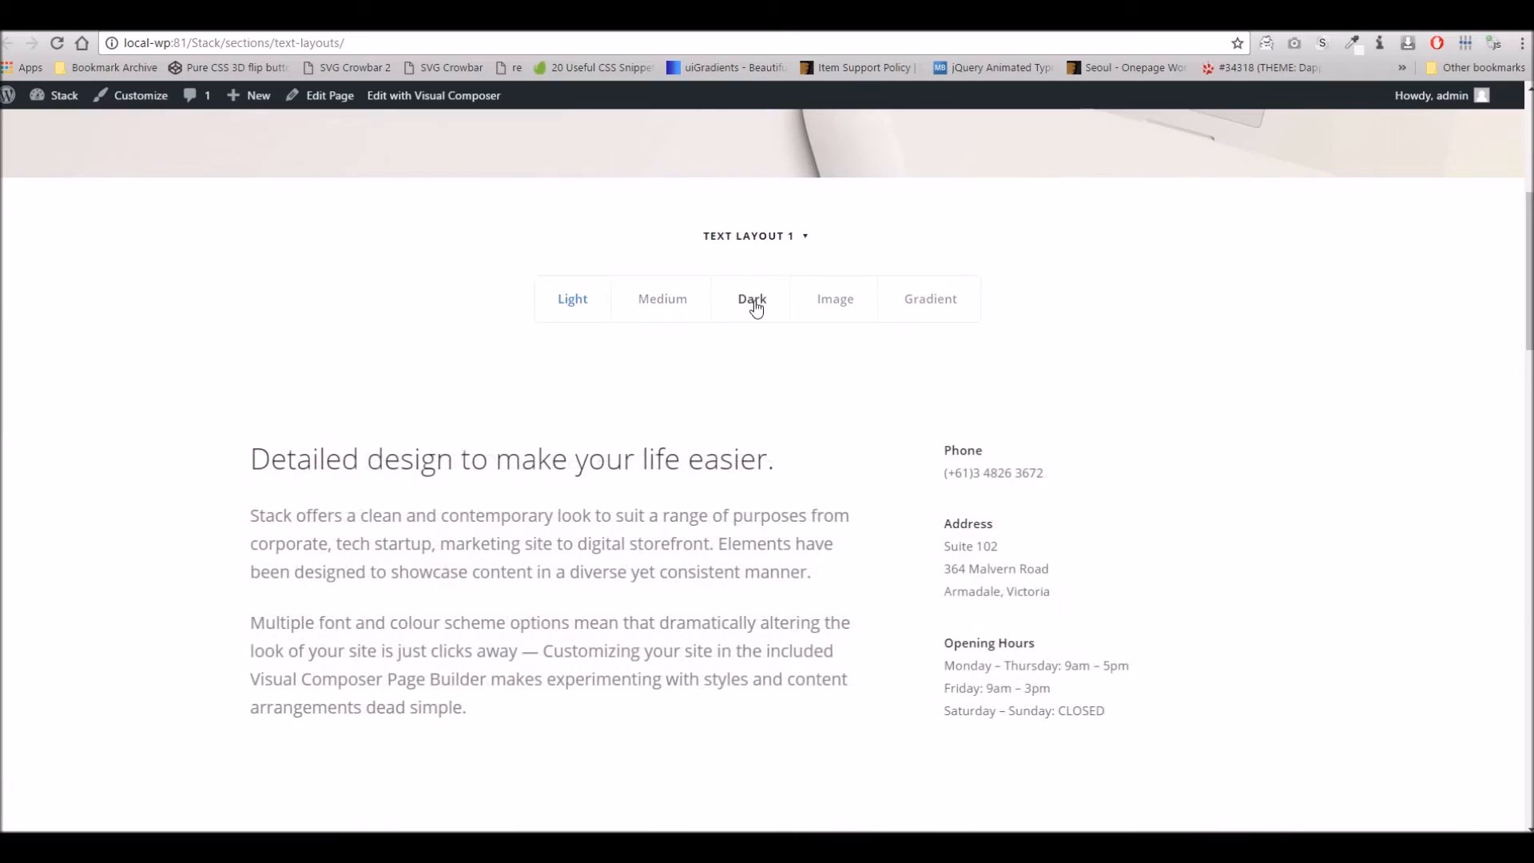
left_click(754, 305)
left_click(832, 309)
left_click(675, 305)
left_click(559, 307)
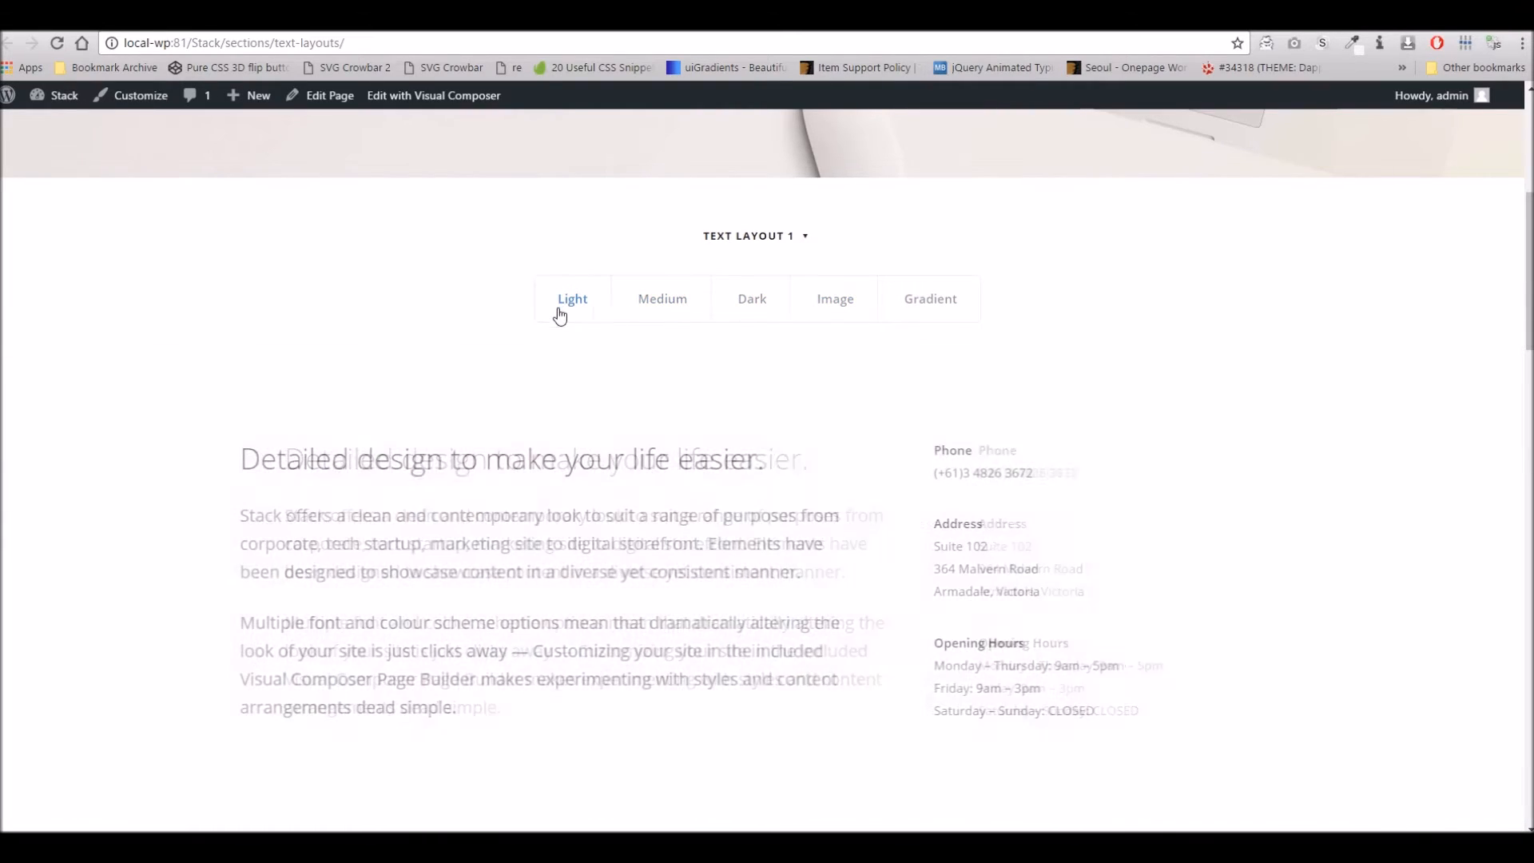
left_click(685, 304)
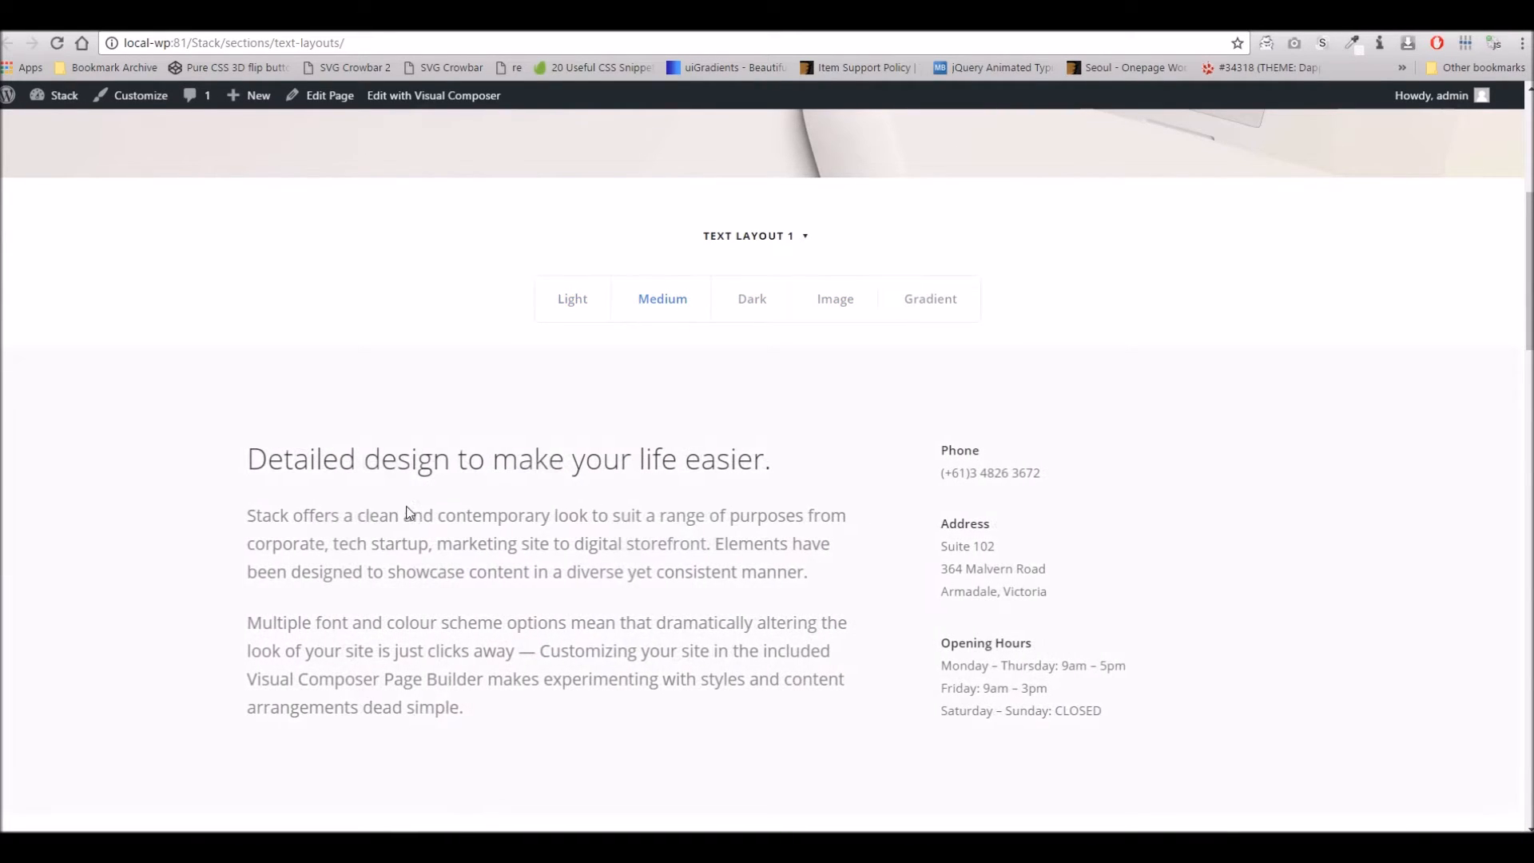
left_click(750, 300)
left_click(849, 302)
left_click(919, 309)
left_click(759, 310)
left_click(642, 297)
left_click(577, 302)
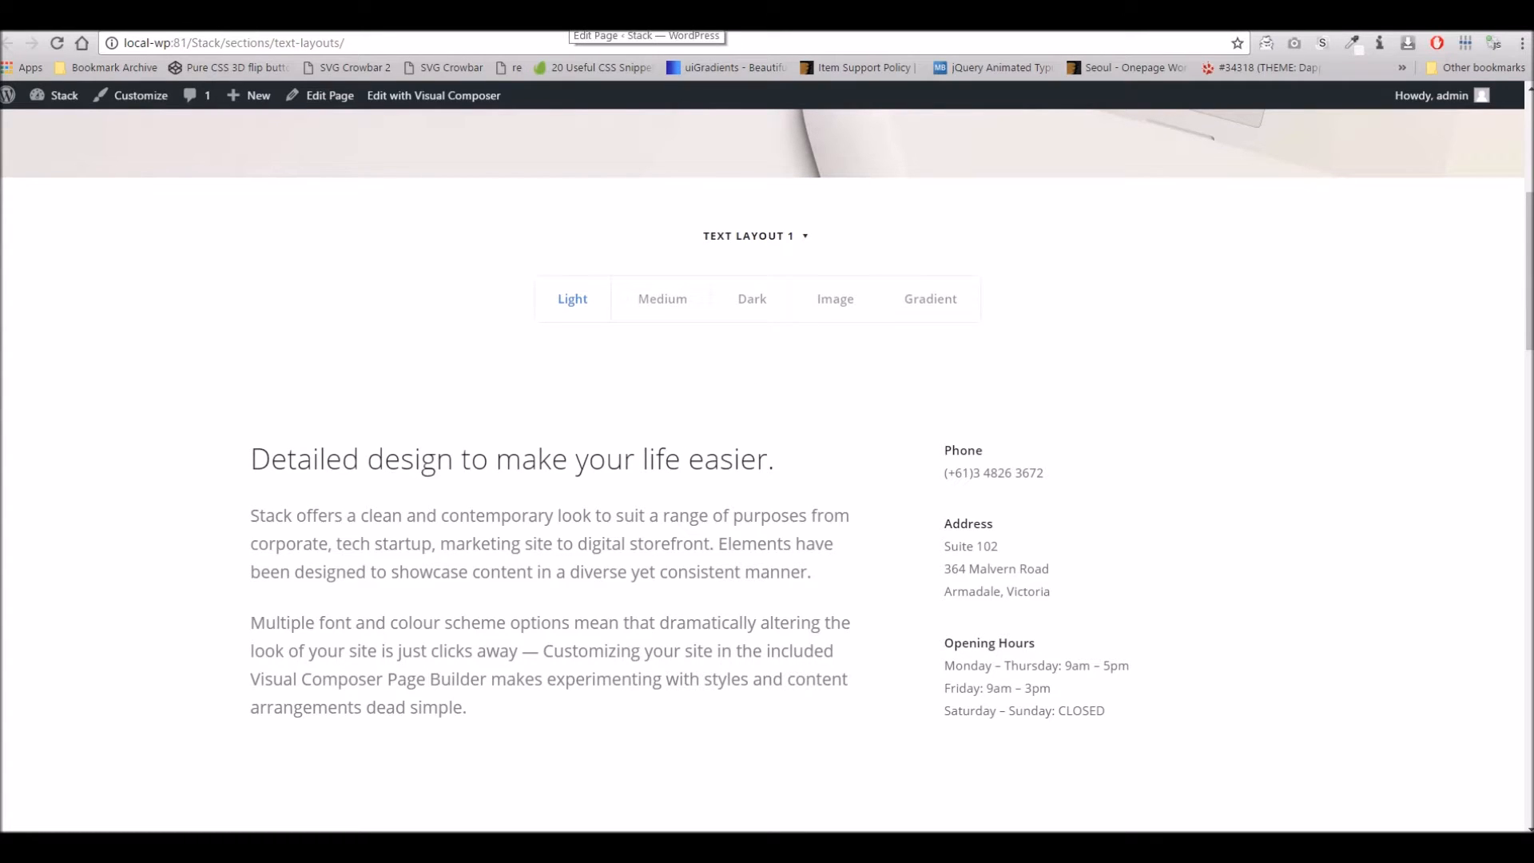
- Switch to the page's backend editor and examine the first inner row's settings, including extra class name, tab title and row type
left_click(570, 17)
scroll(935, 479, "down", 7)
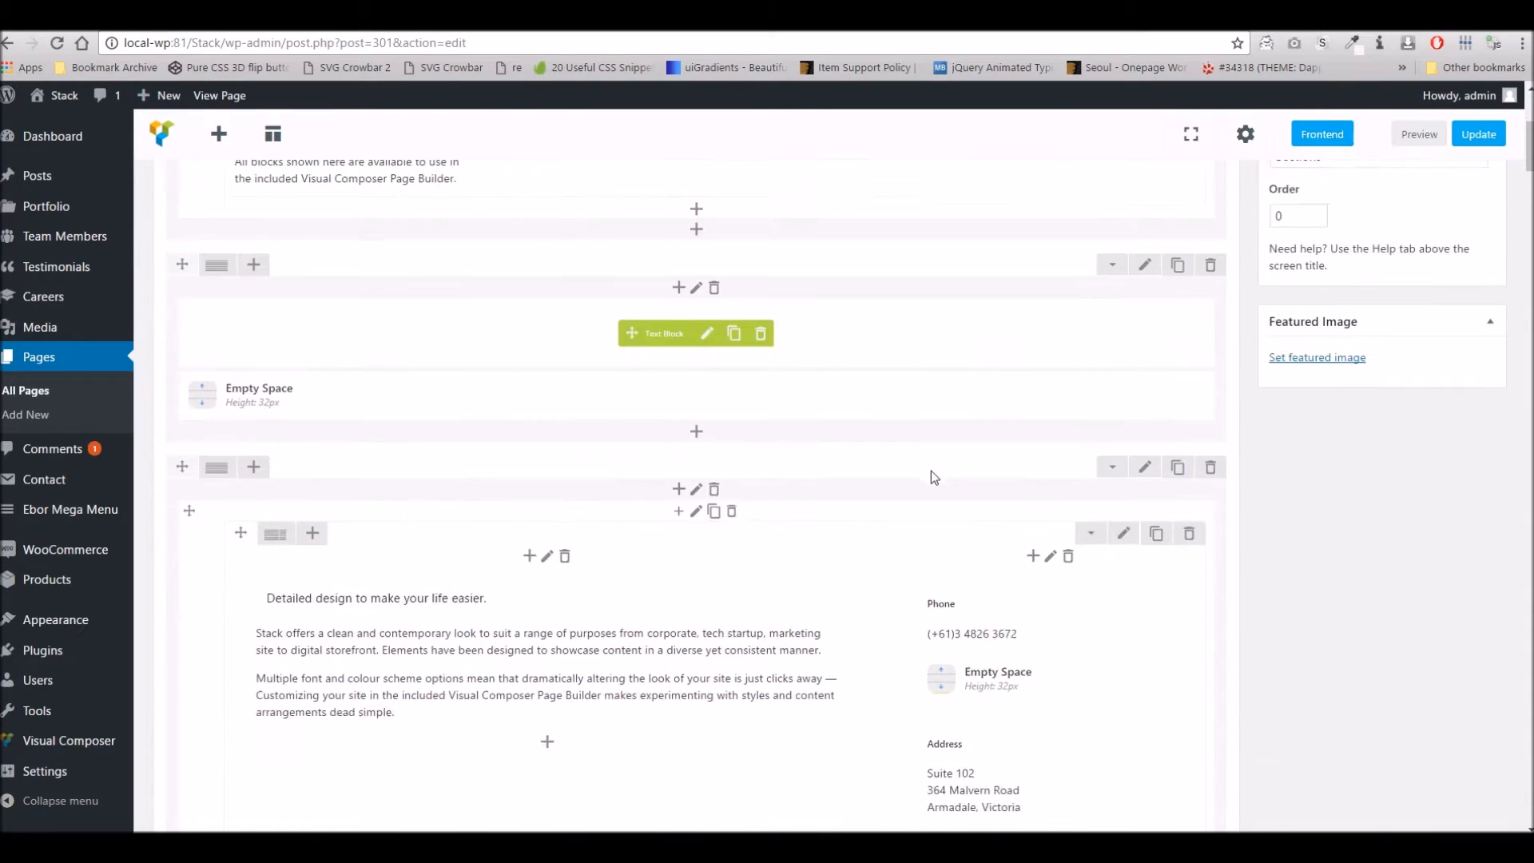
scroll(560, 447, "down", 6)
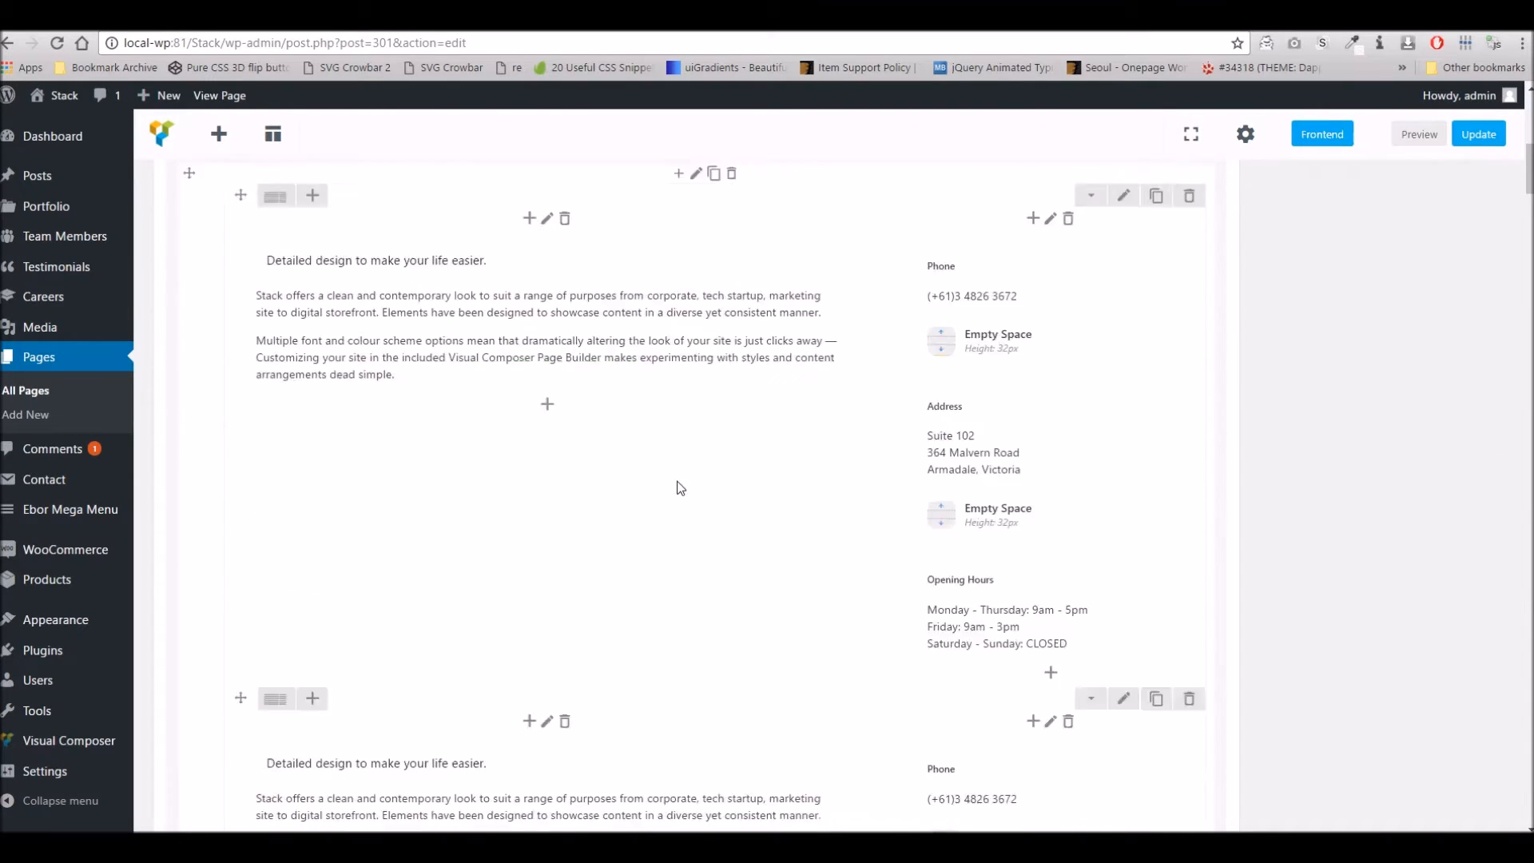
scroll(419, 416, "up", 3)
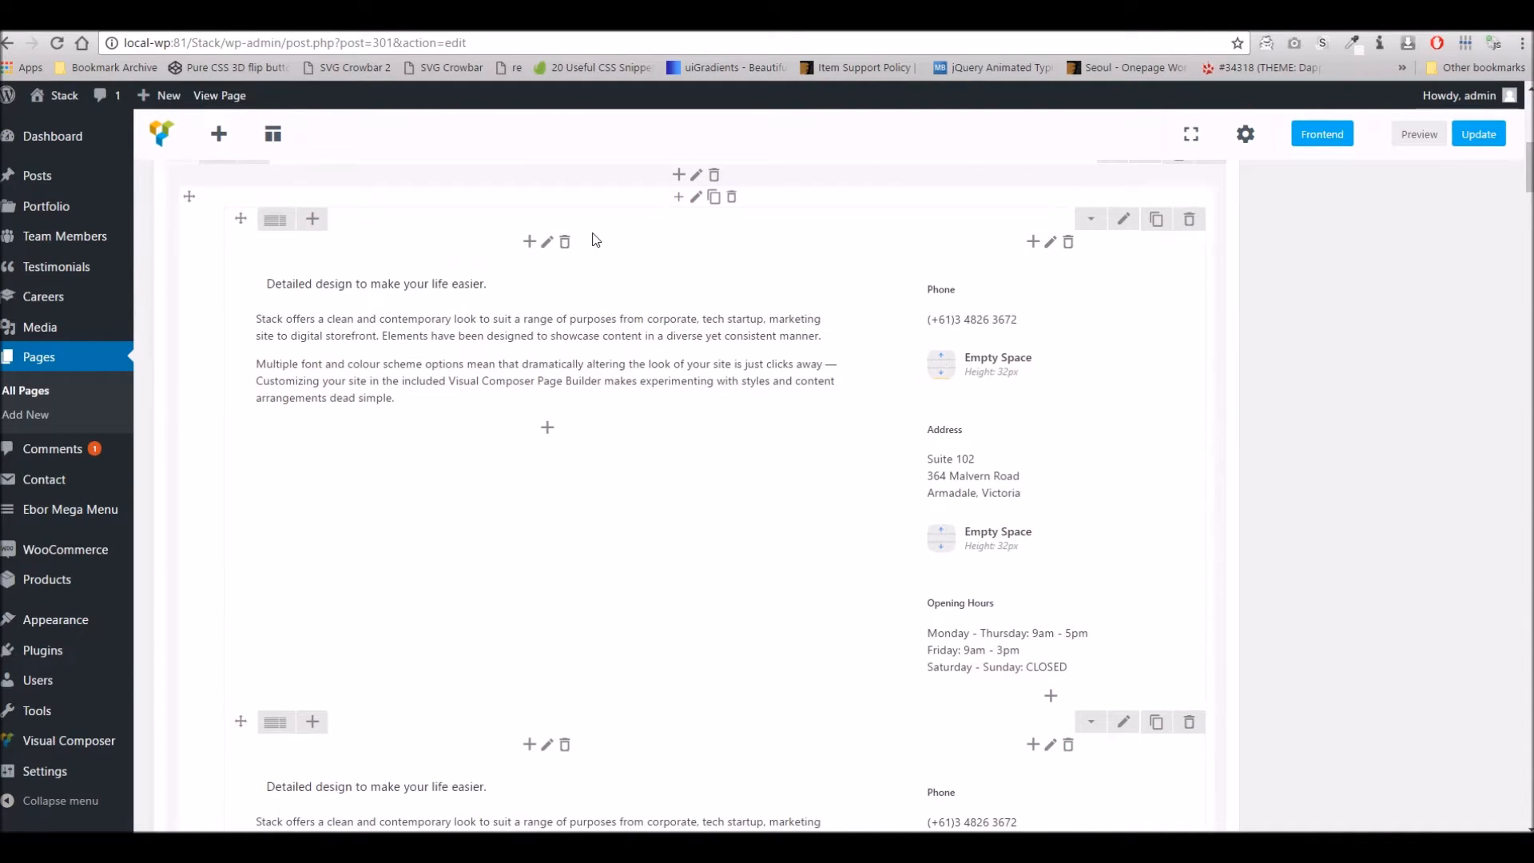
scroll(640, 267, "up", 1)
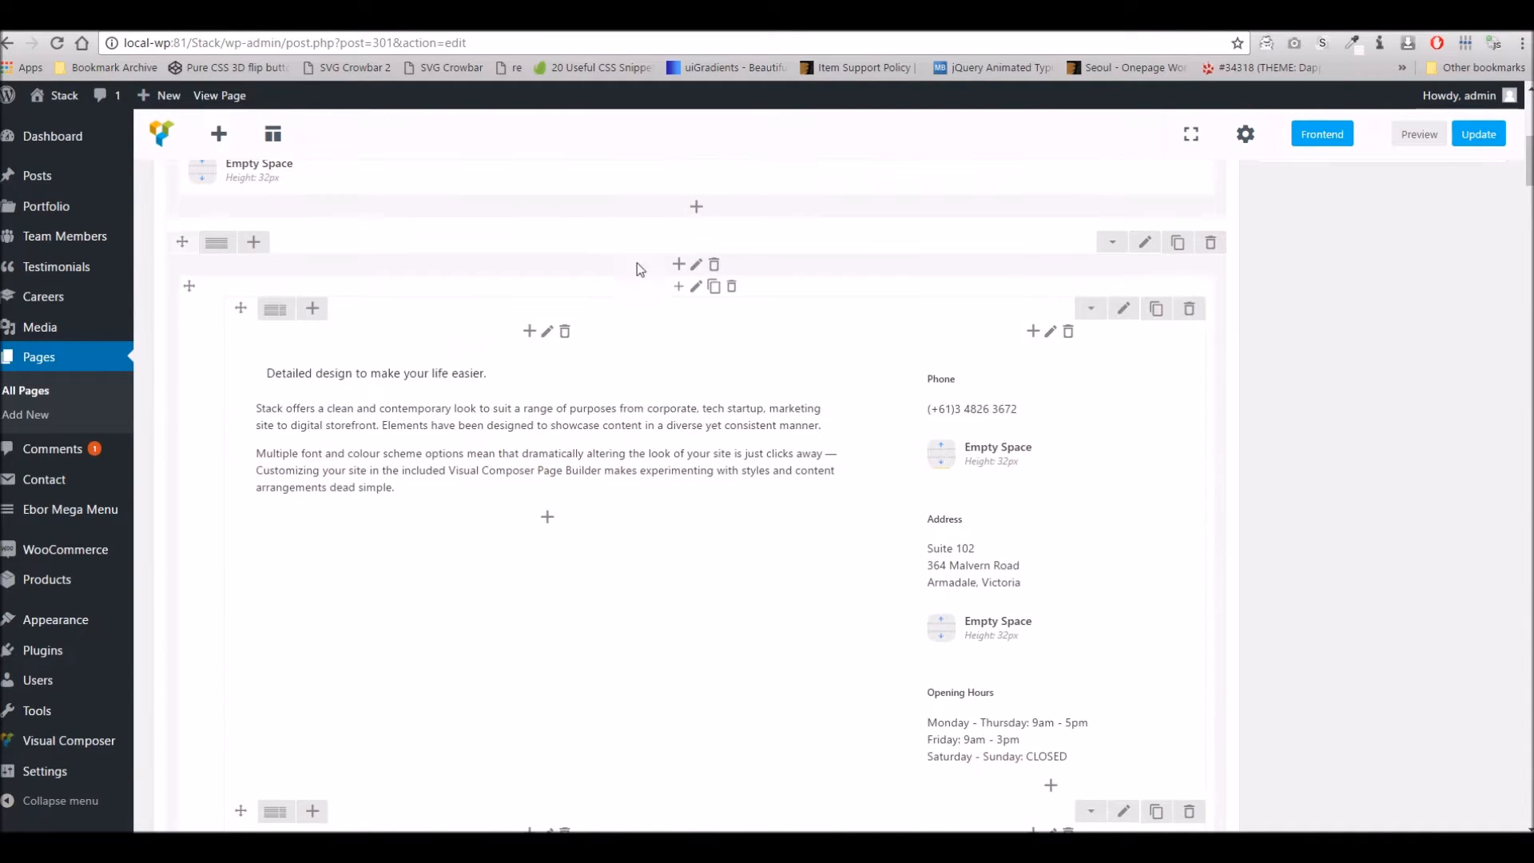
left_click(1122, 312)
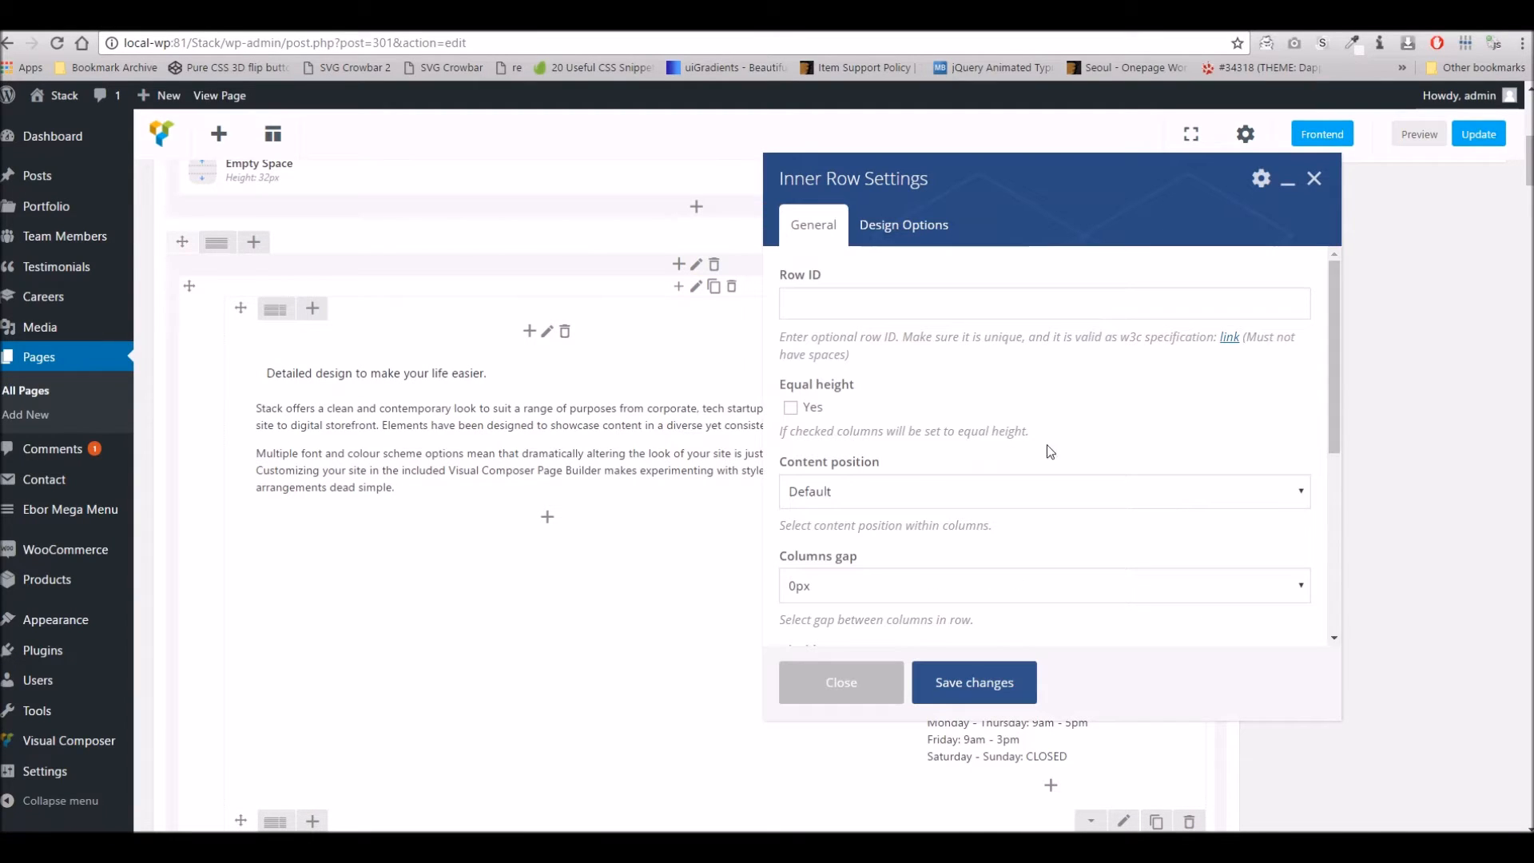
scroll(1008, 432, "down", 5)
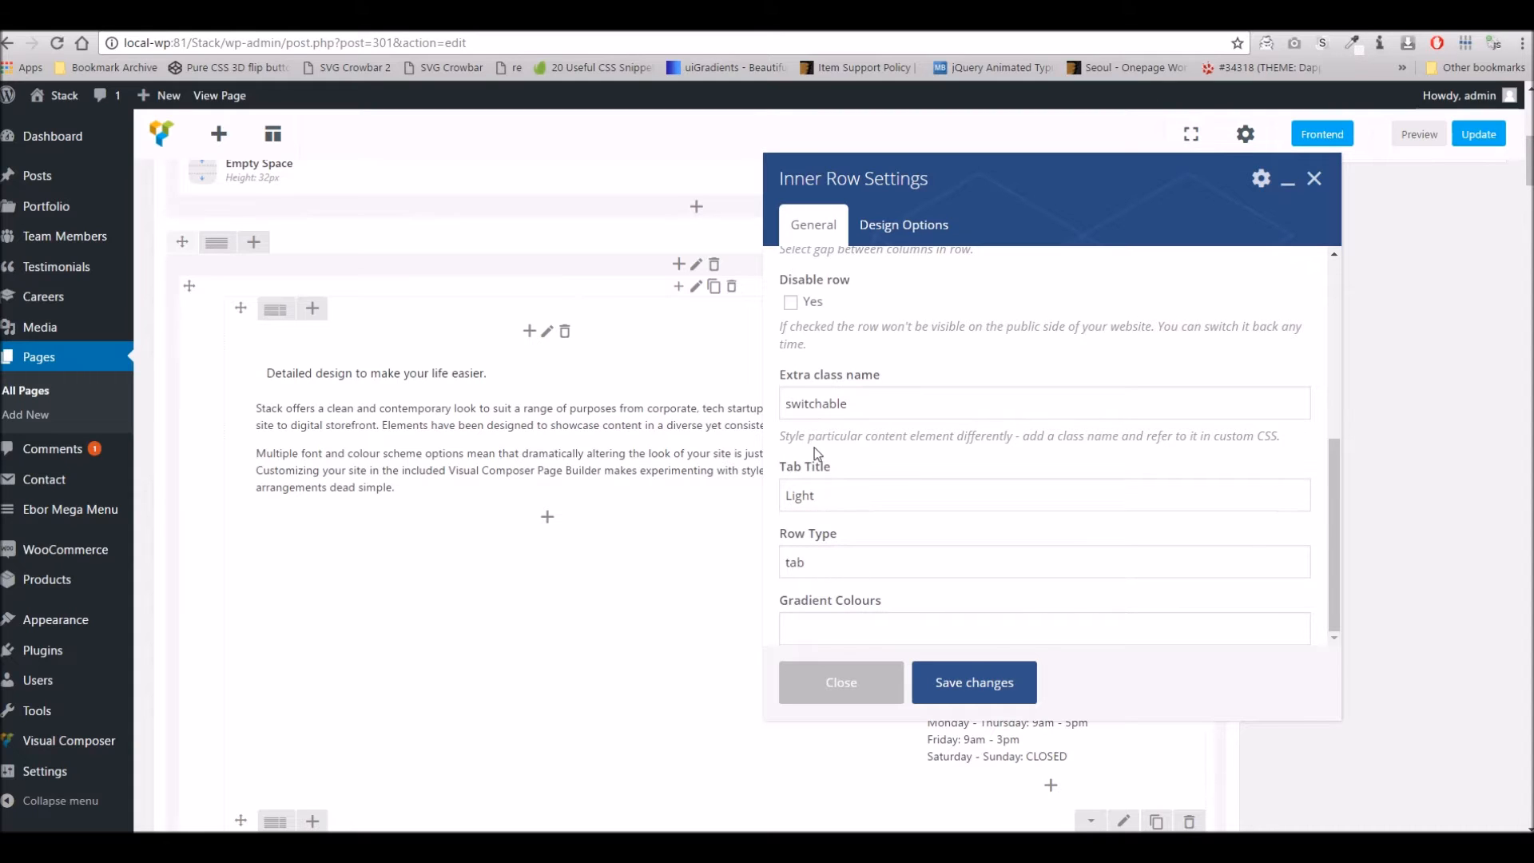
left_click(848, 681)
- Add a Tabs Sections element at the end of the page content, keeping its default settings
scroll(685, 525, "down", 8)
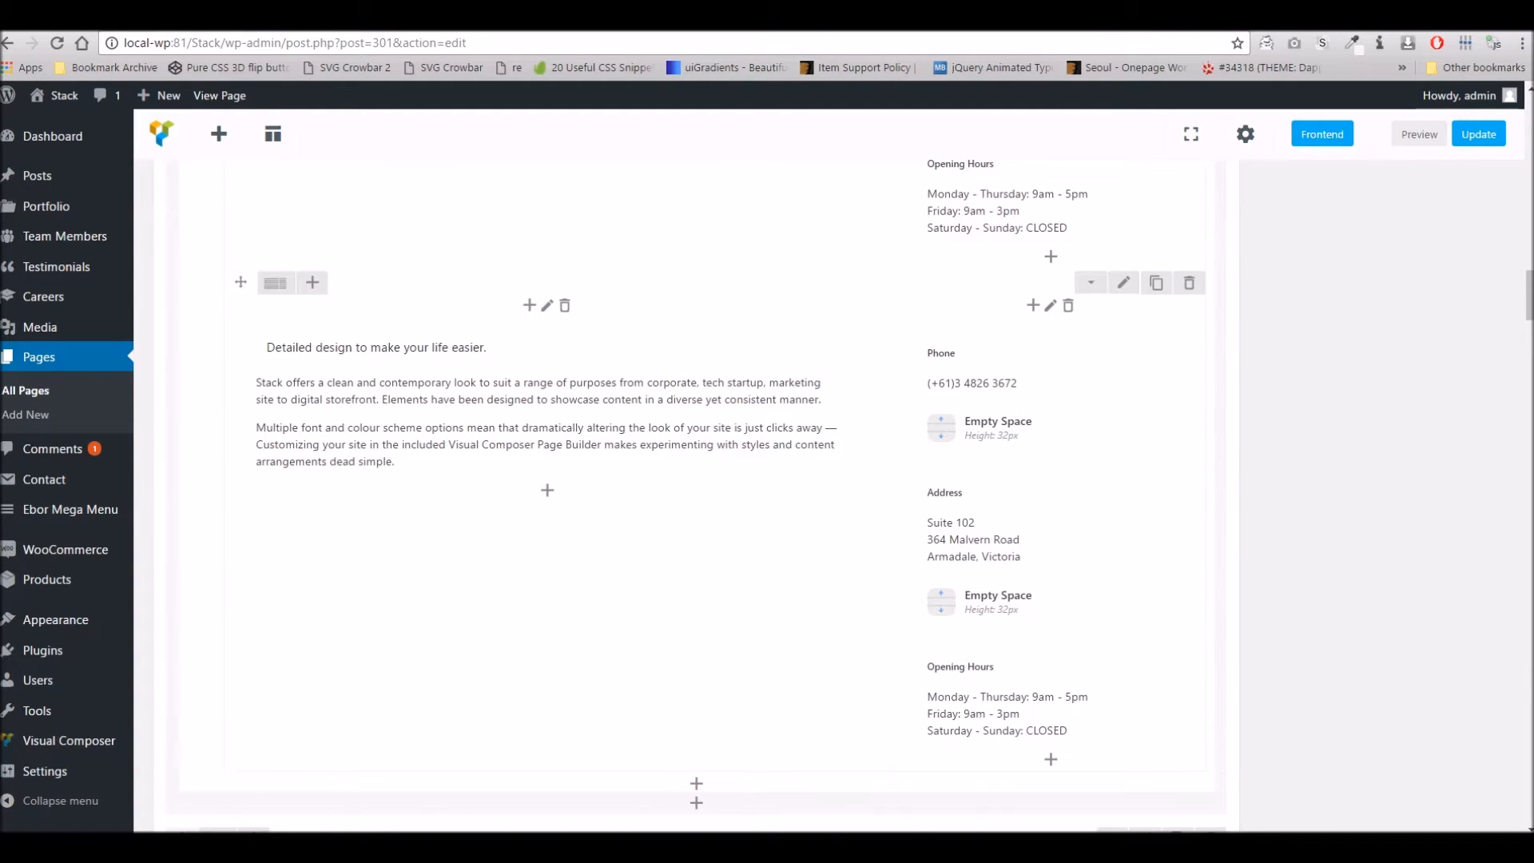
scroll(703, 495, "down", 10)
scroll(703, 499, "down", 10)
scroll(640, 448, "up", 3)
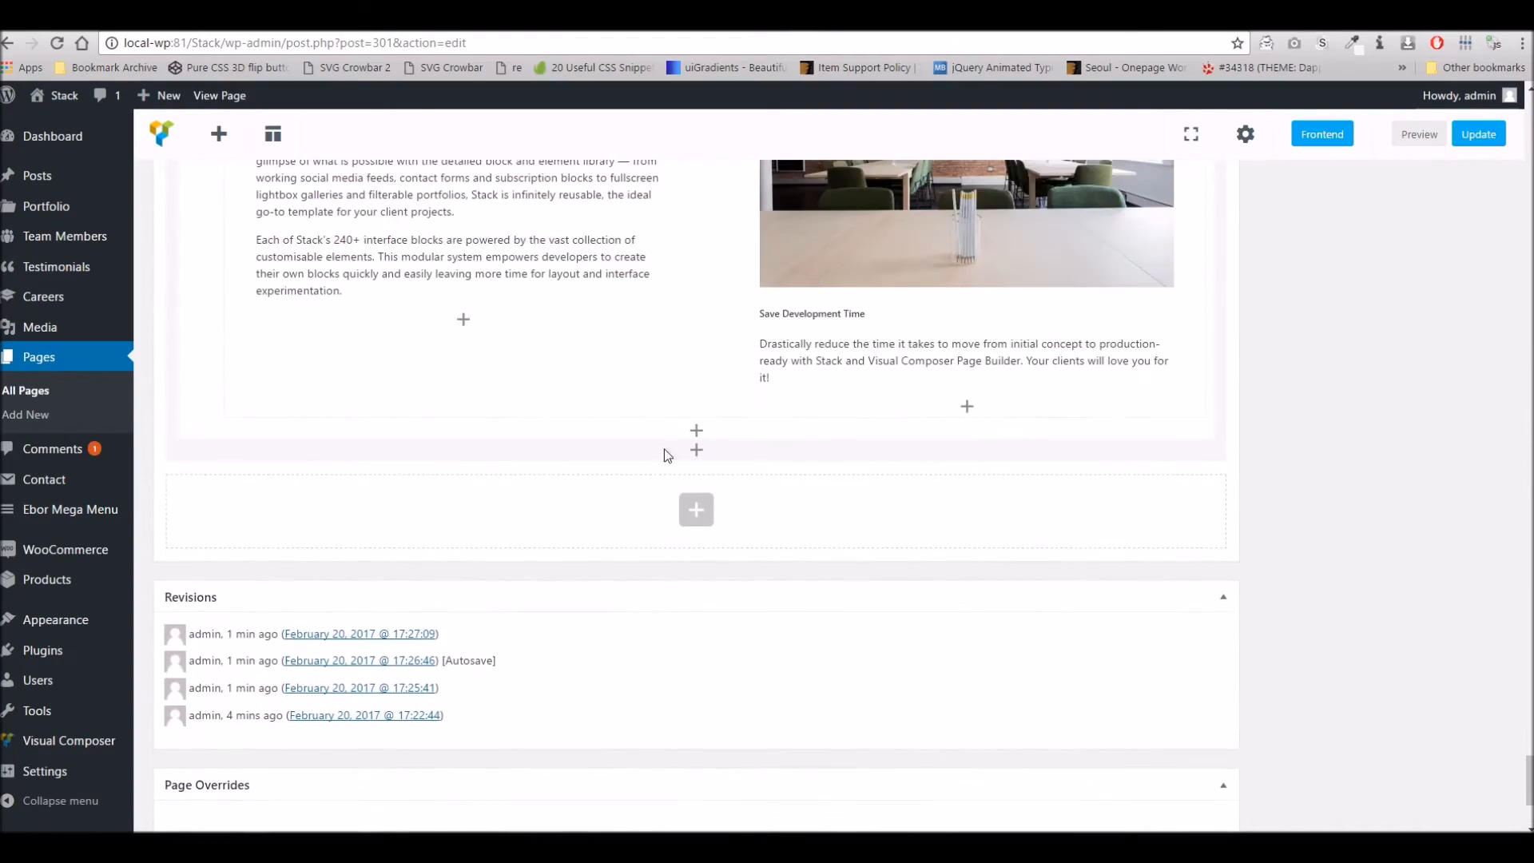
left_click(696, 509)
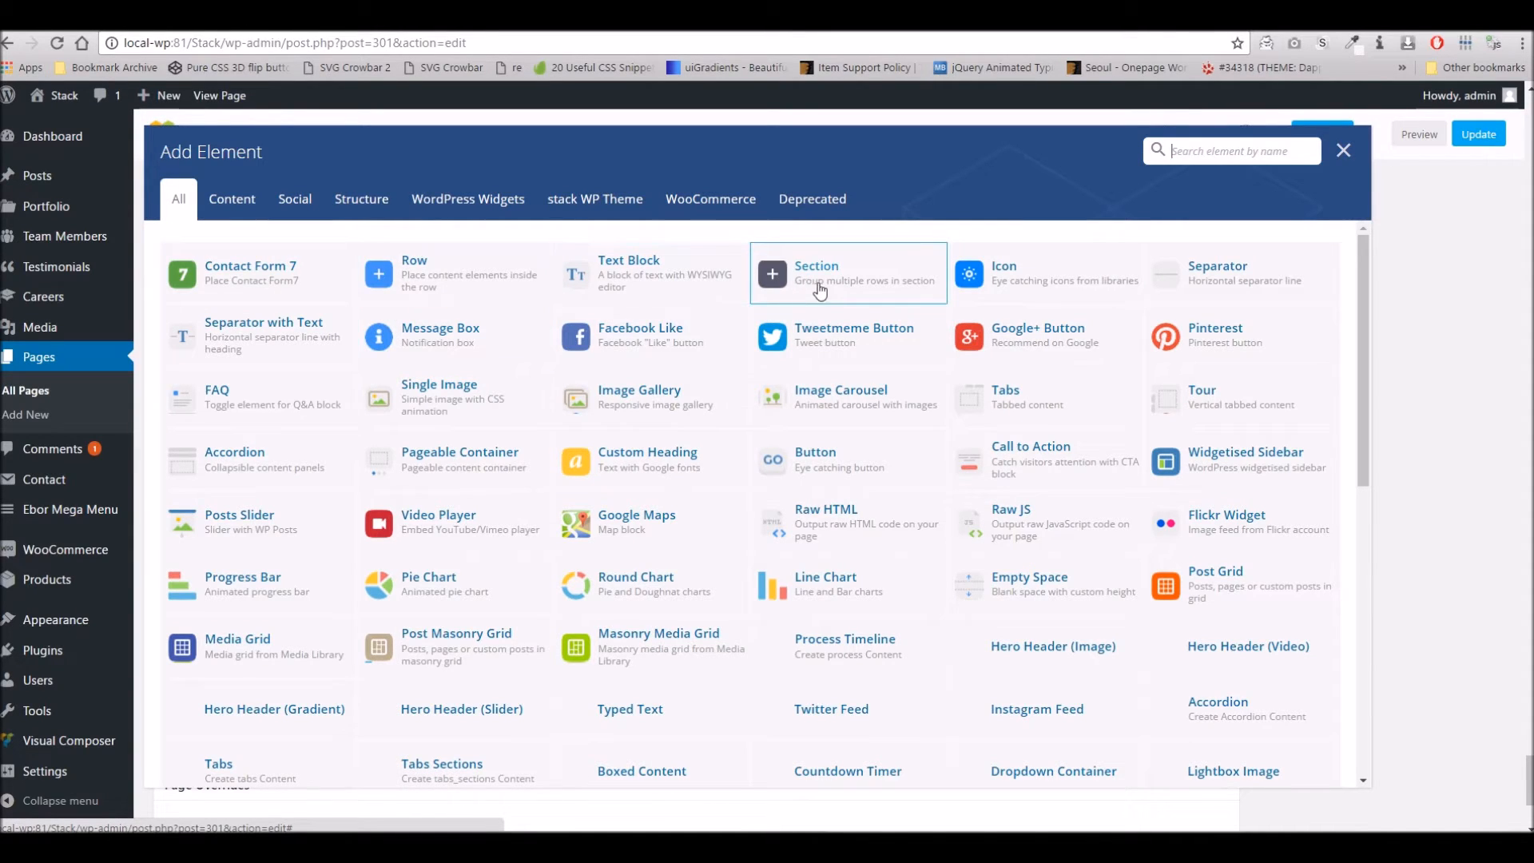
left_click(1228, 159)
type("tab")
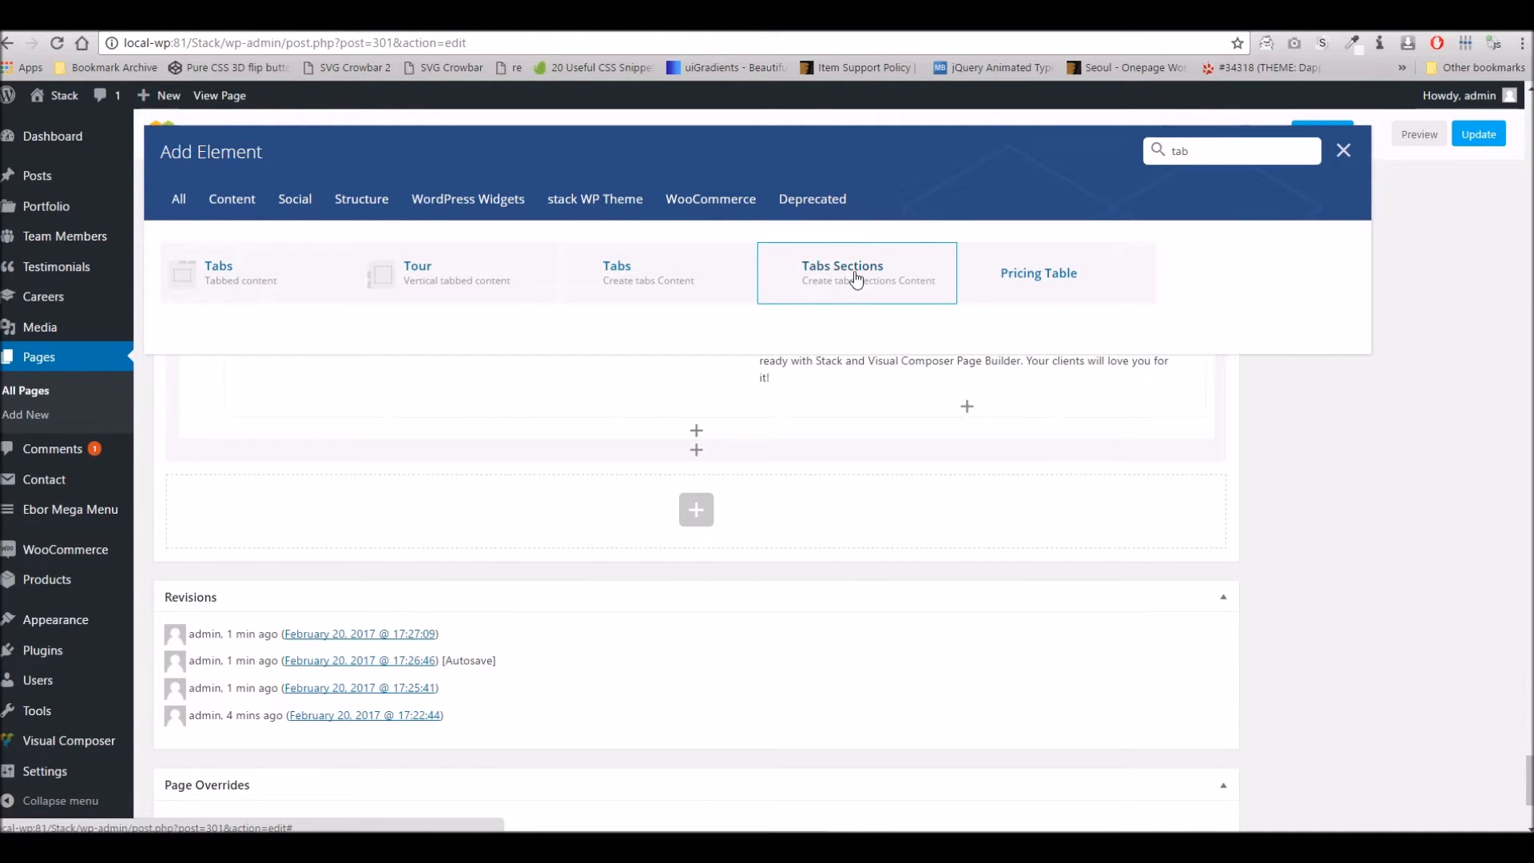
left_click(851, 276)
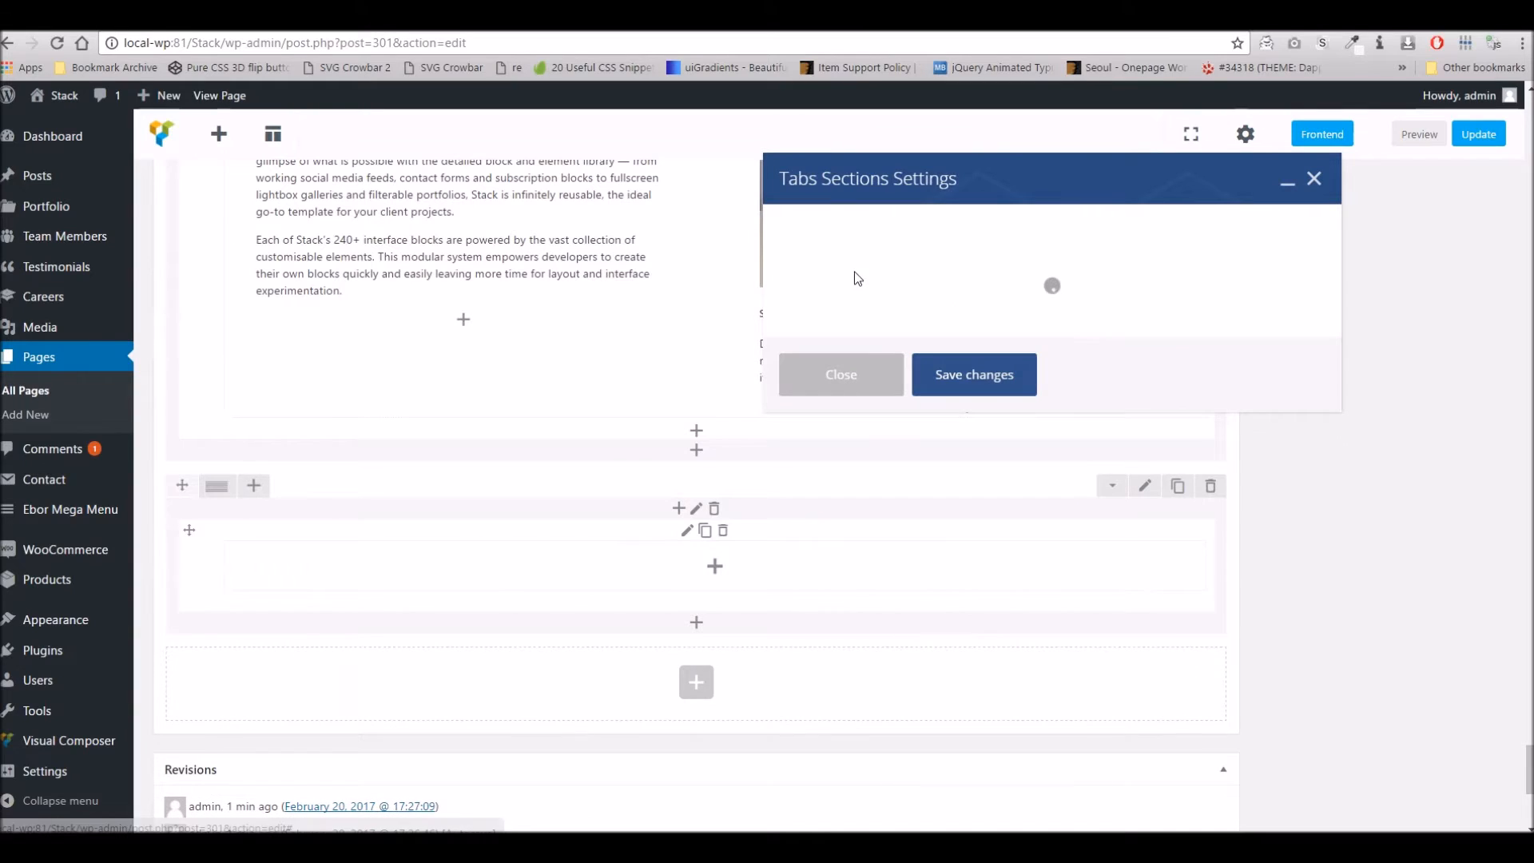
left_click(981, 379)
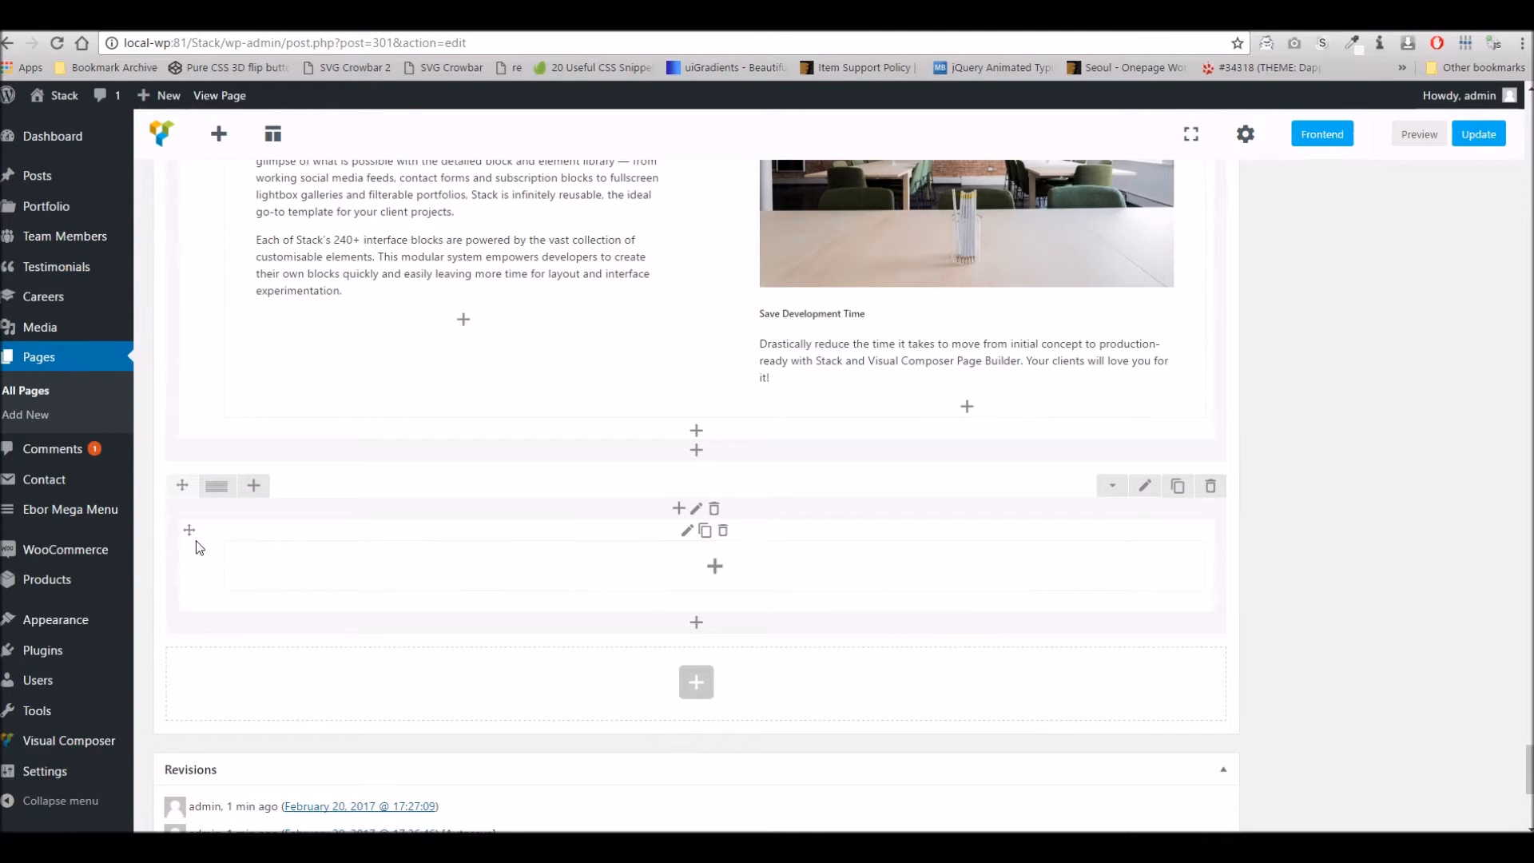
- Insert a Row inside the empty Tabs Sections element
left_click(715, 566)
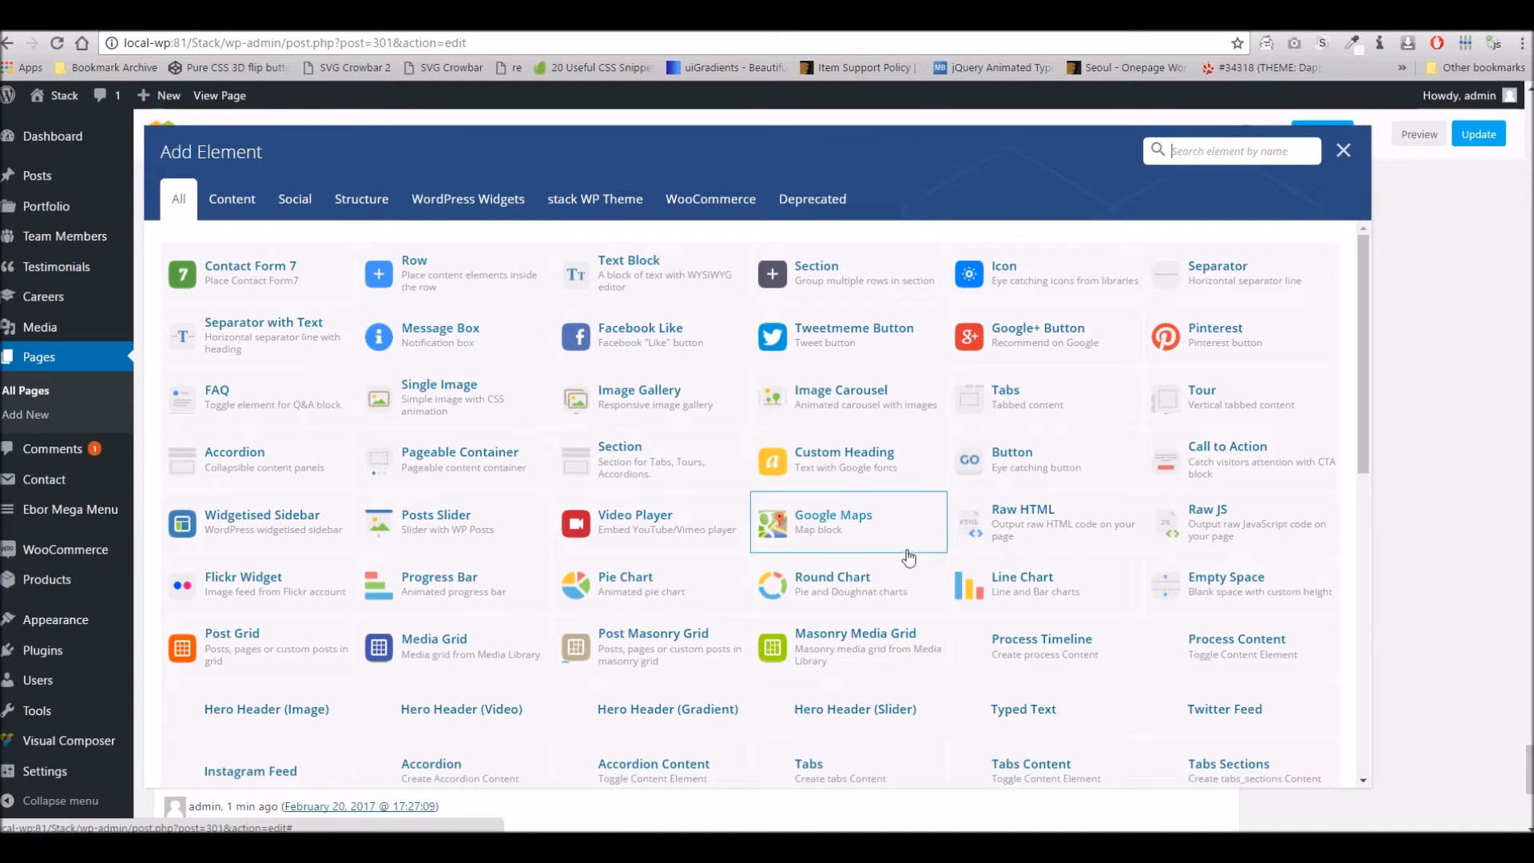
left_click(403, 275)
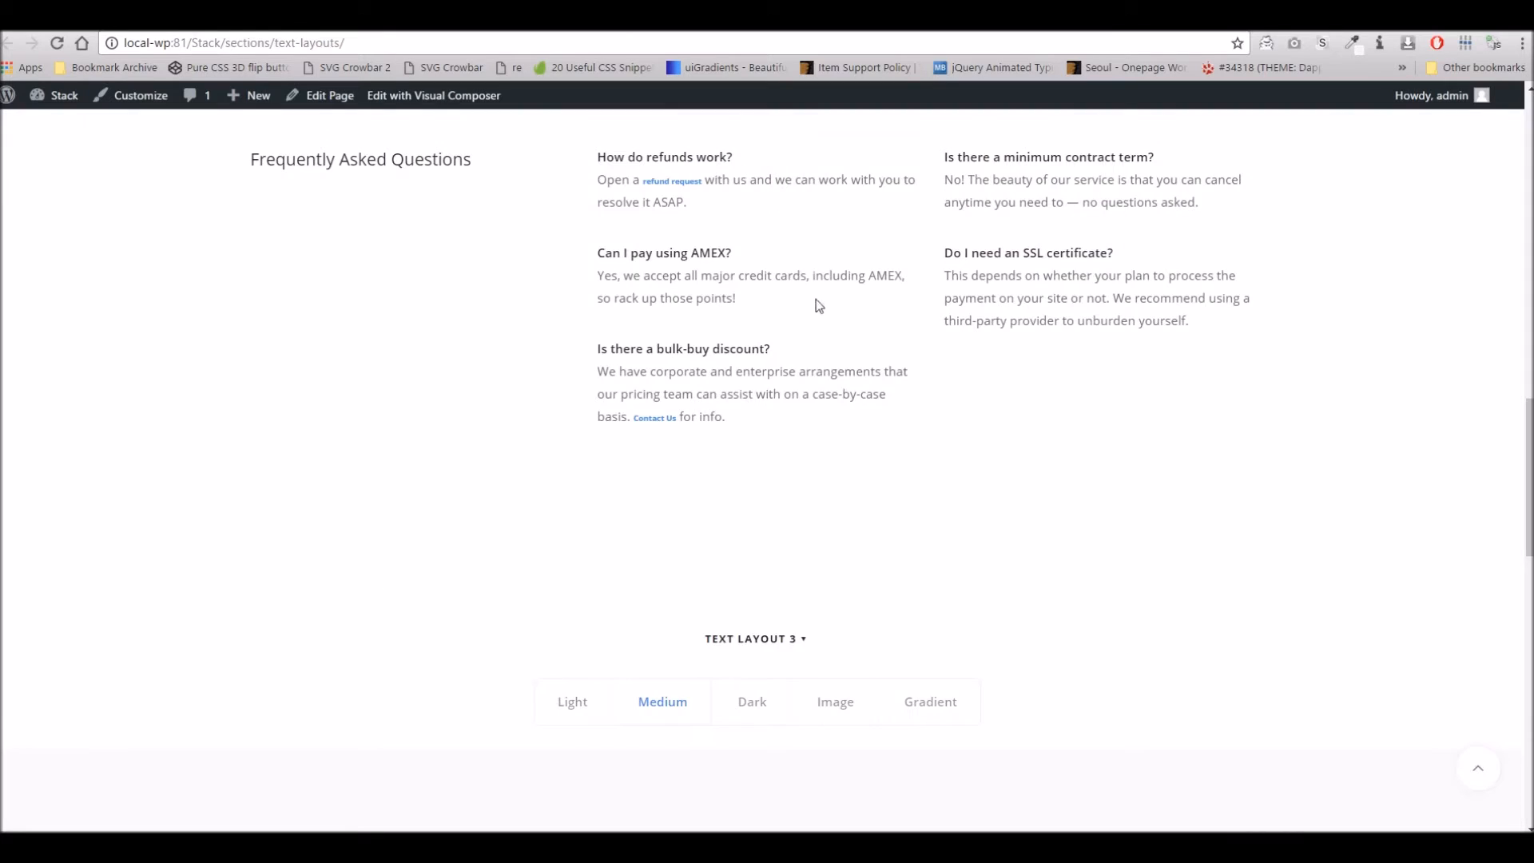
scroll(816, 299, "up", 10)
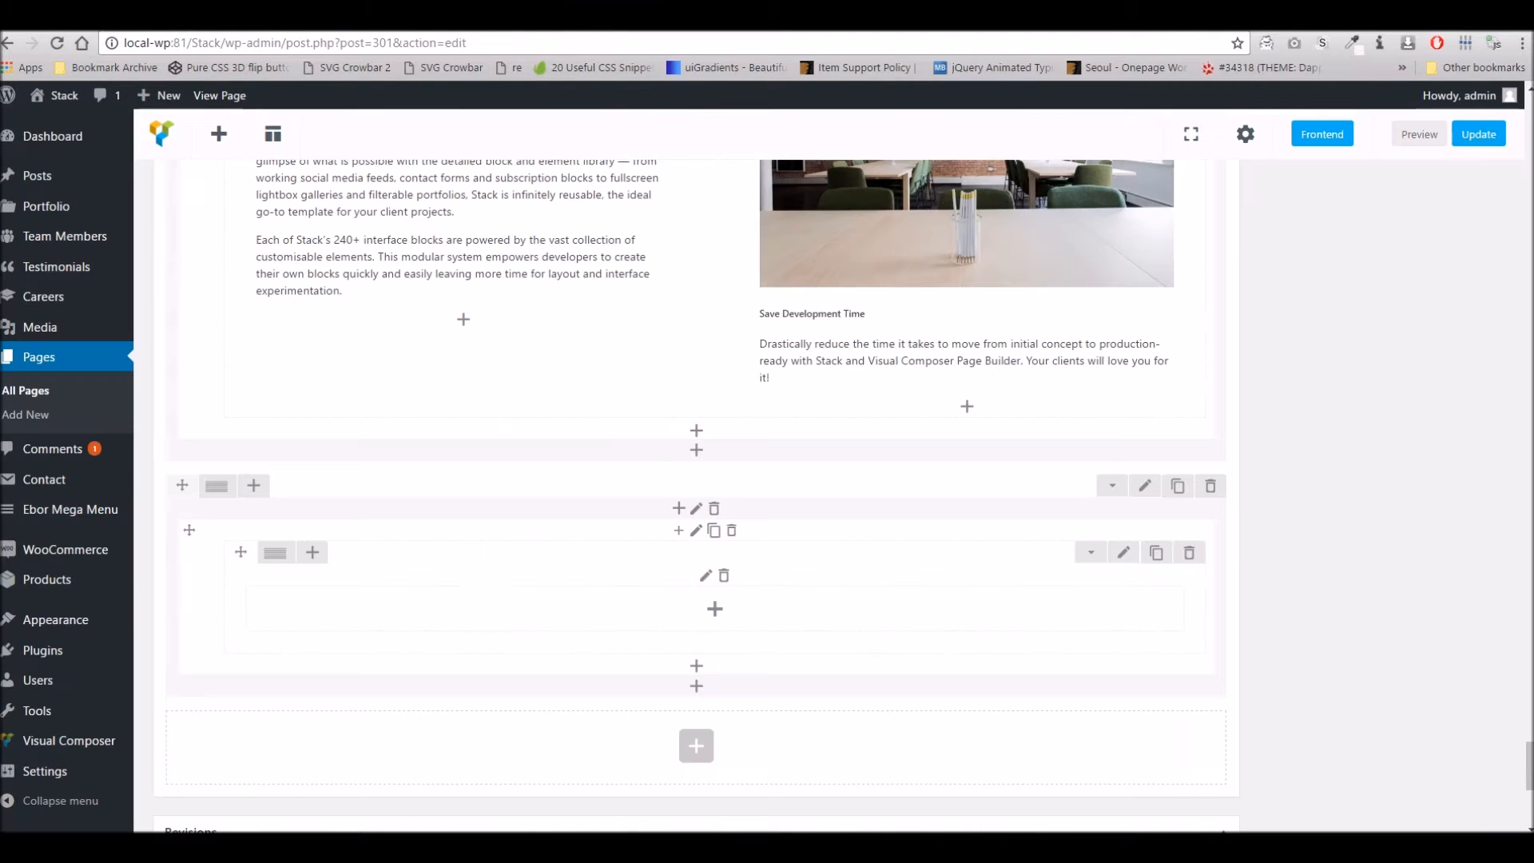
- Add a Text Block to the new inner row, replacing its default text with generated filler copy starting "Authoritatively expedite global outsourcing", and save it
left_click(718, 610)
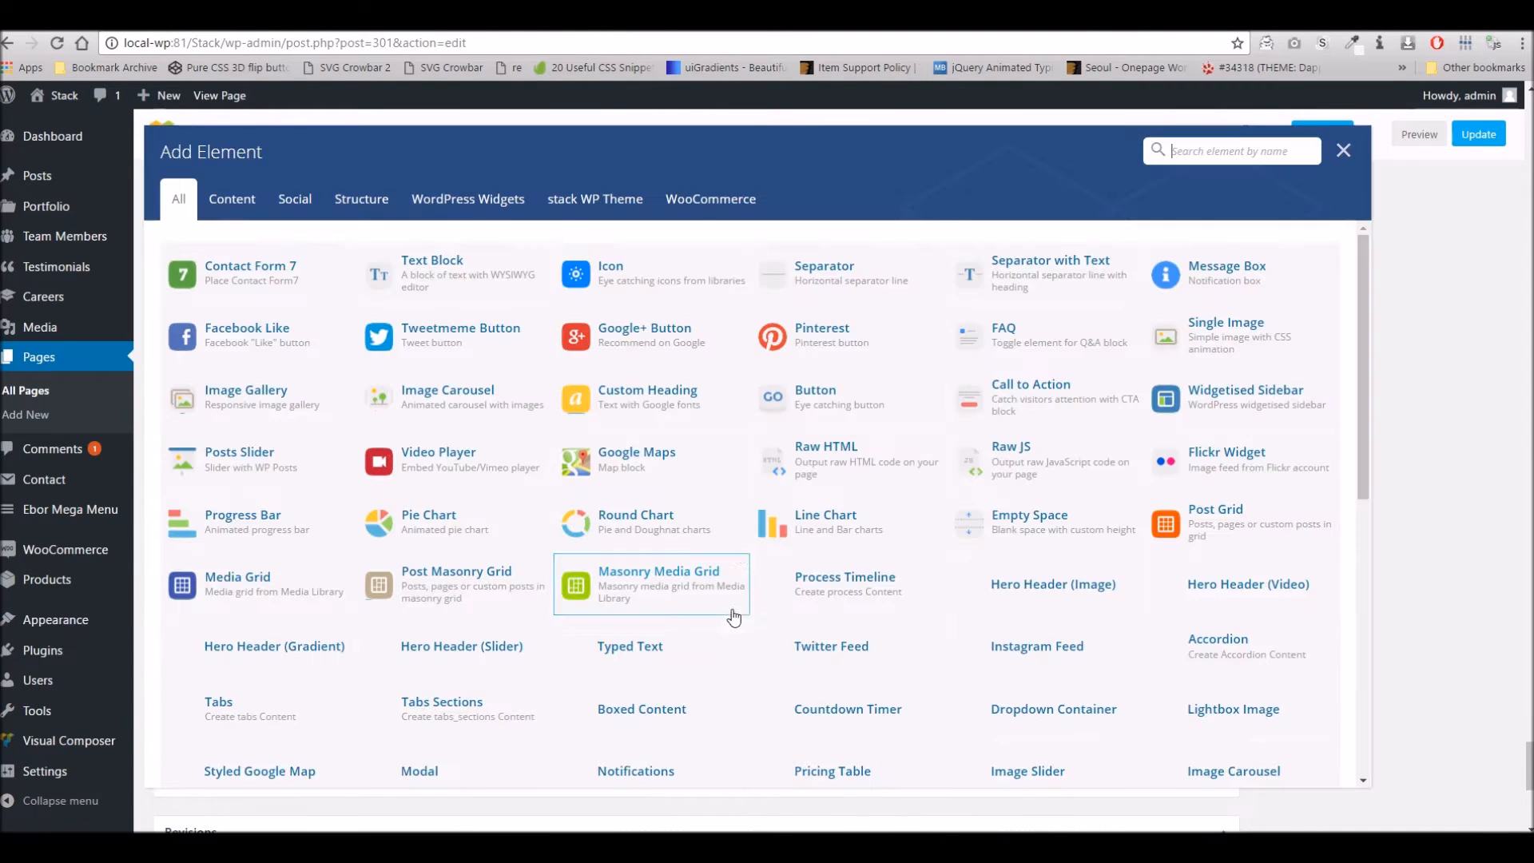
left_click(481, 269)
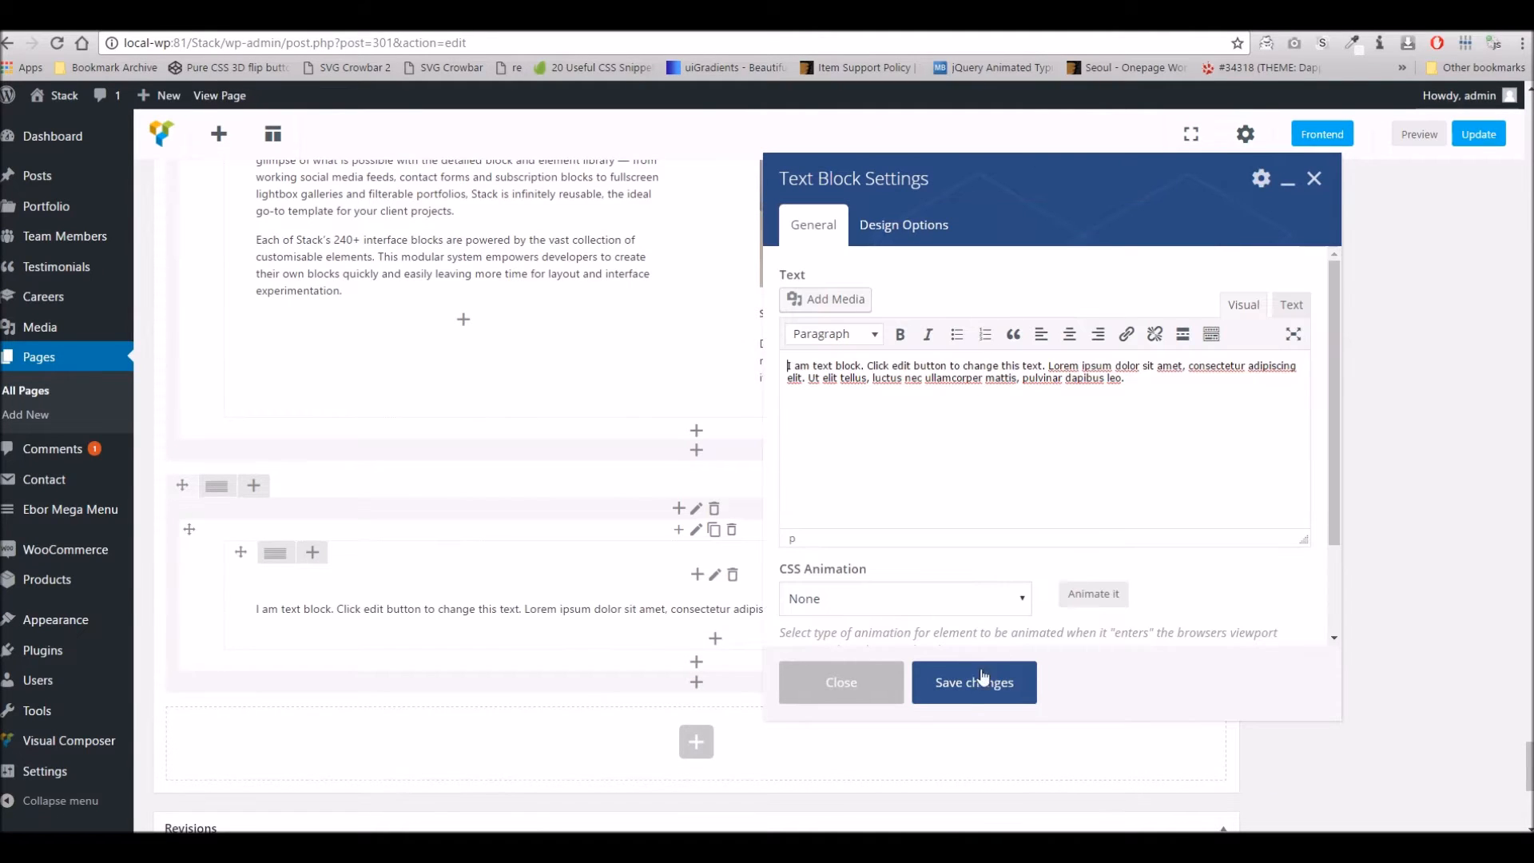
left_click(1387, 47)
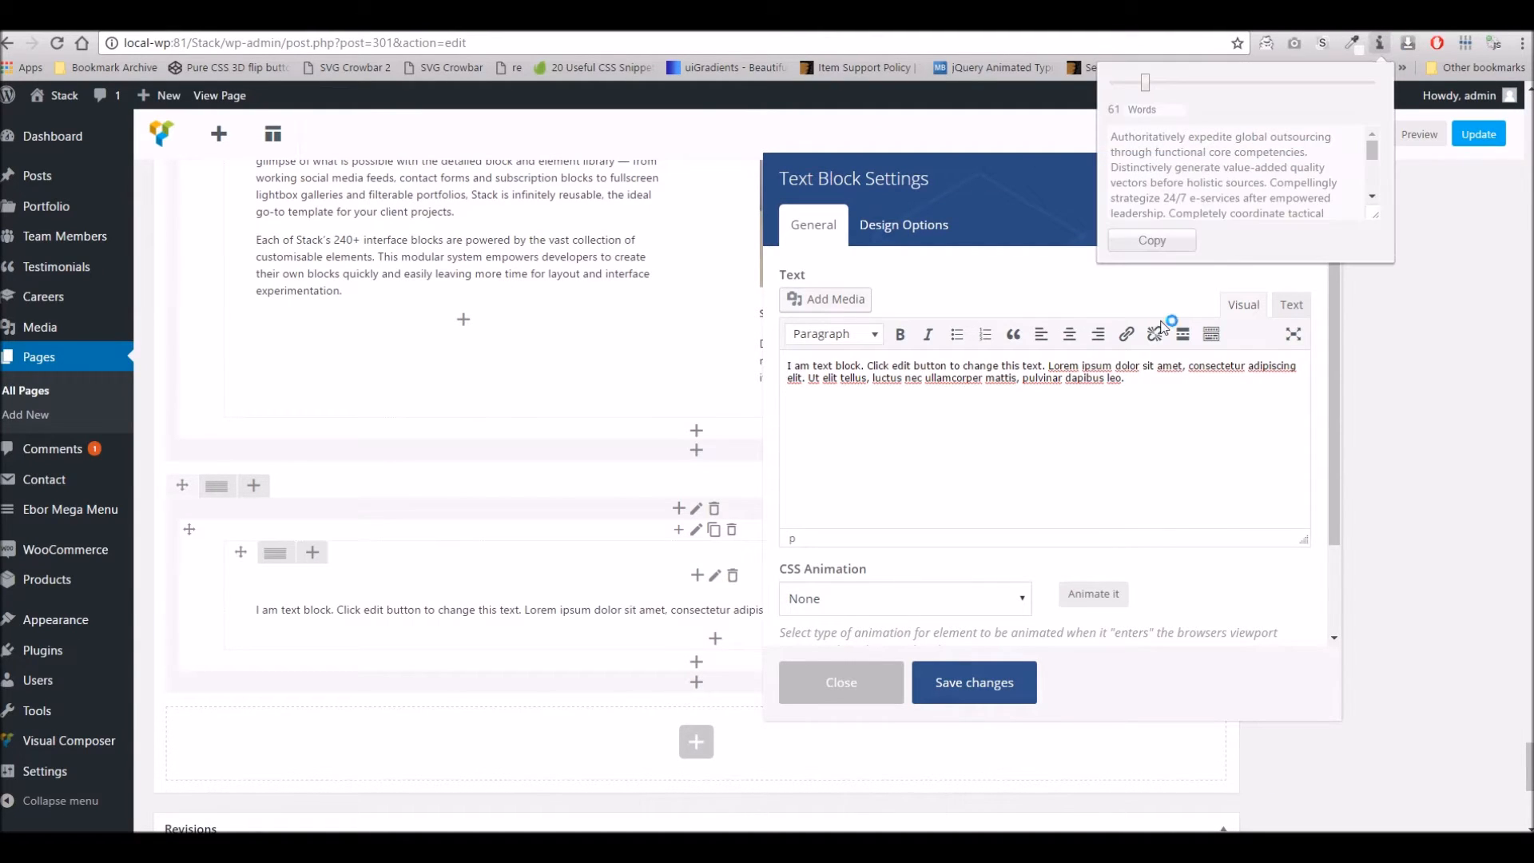
left_click(1025, 445)
key("ctrl+a")
type("Authoritatively expedite global outsourcing through functional core competencies. Distinctively generate value-added quality vectors before holistic sources. Compellingly strategize 24/7 e-services after empowered leadership. Completely coordinate tactical technology after go forward applications. Completely extend client-centered strategic theme areas via competitive imperatives. Authoritatively predominate adaptive initiatives through sustainable e-business. Quickly integrate excellent potentialities through compelling web-readiness. Distinctively redefine global sources through synergistic e-commerce.")
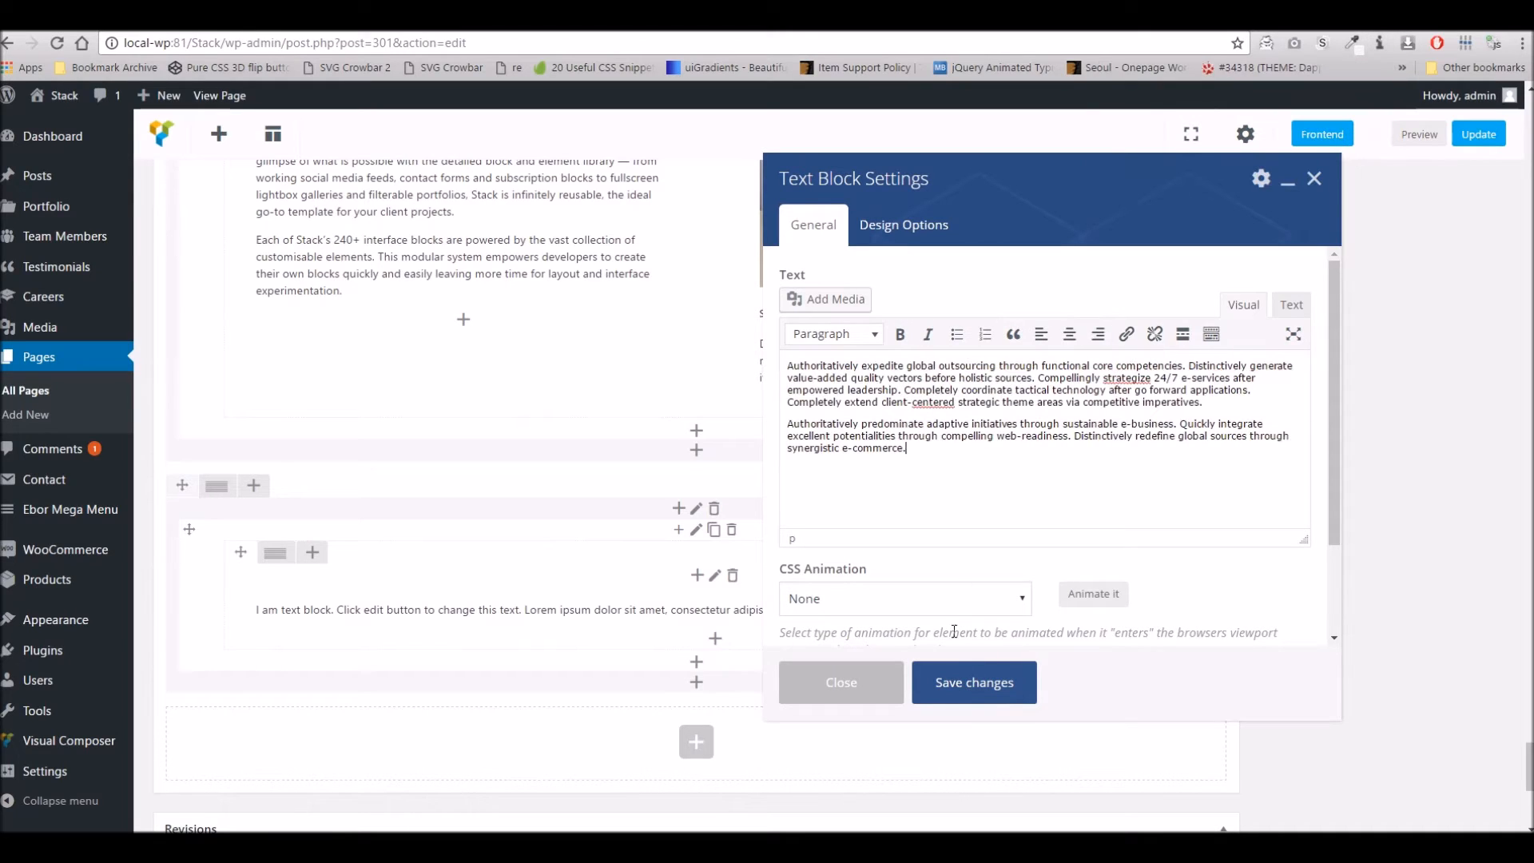
left_click(965, 685)
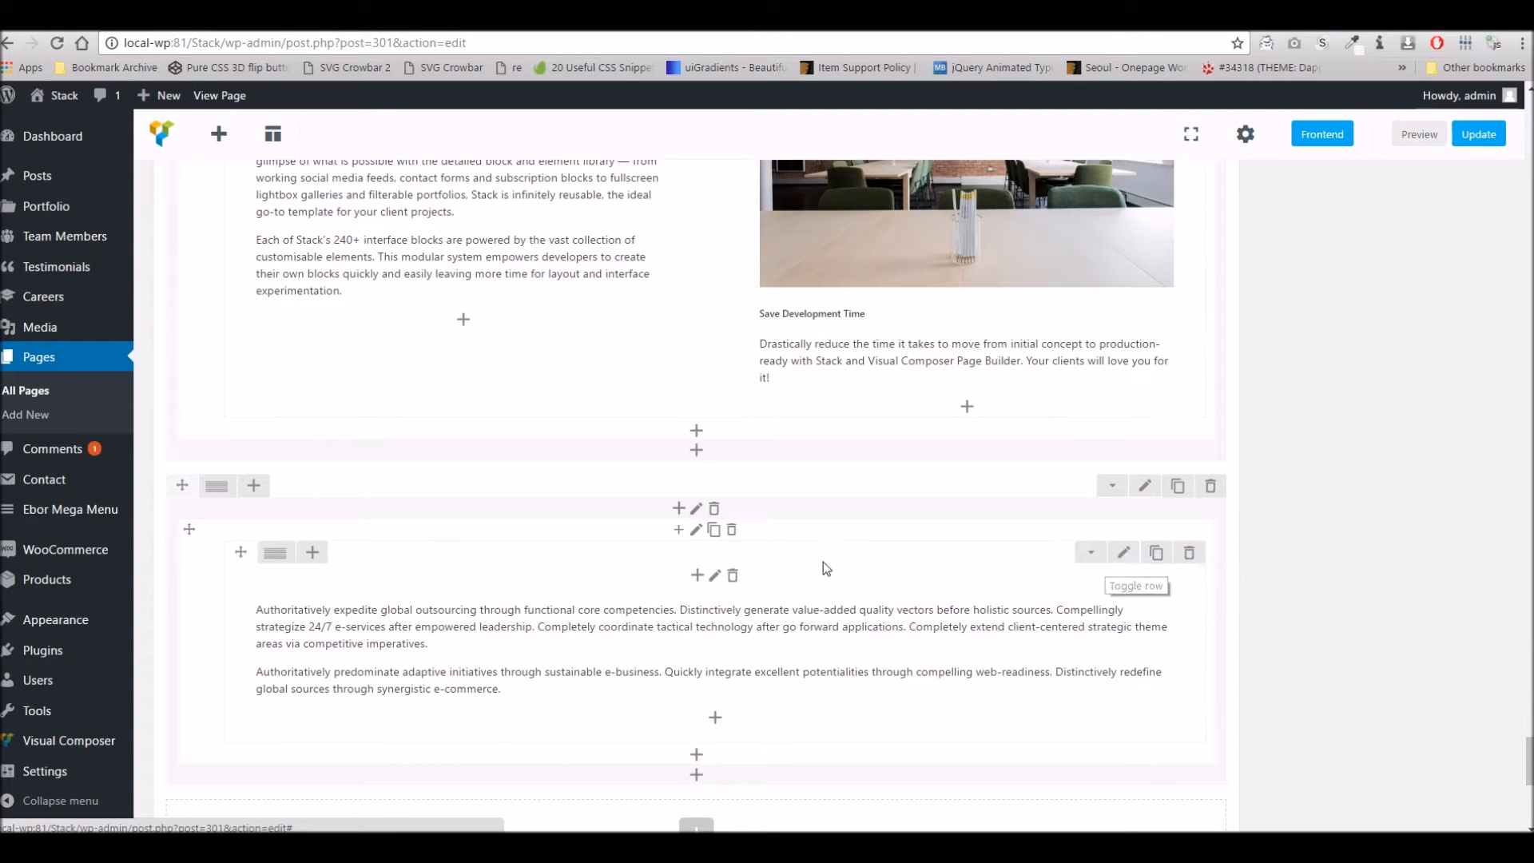
- Set the new inner row's tab title to "Tab One" and its row type to "tab", and save the changes
left_click(1123, 557)
scroll(948, 553, "down", 5)
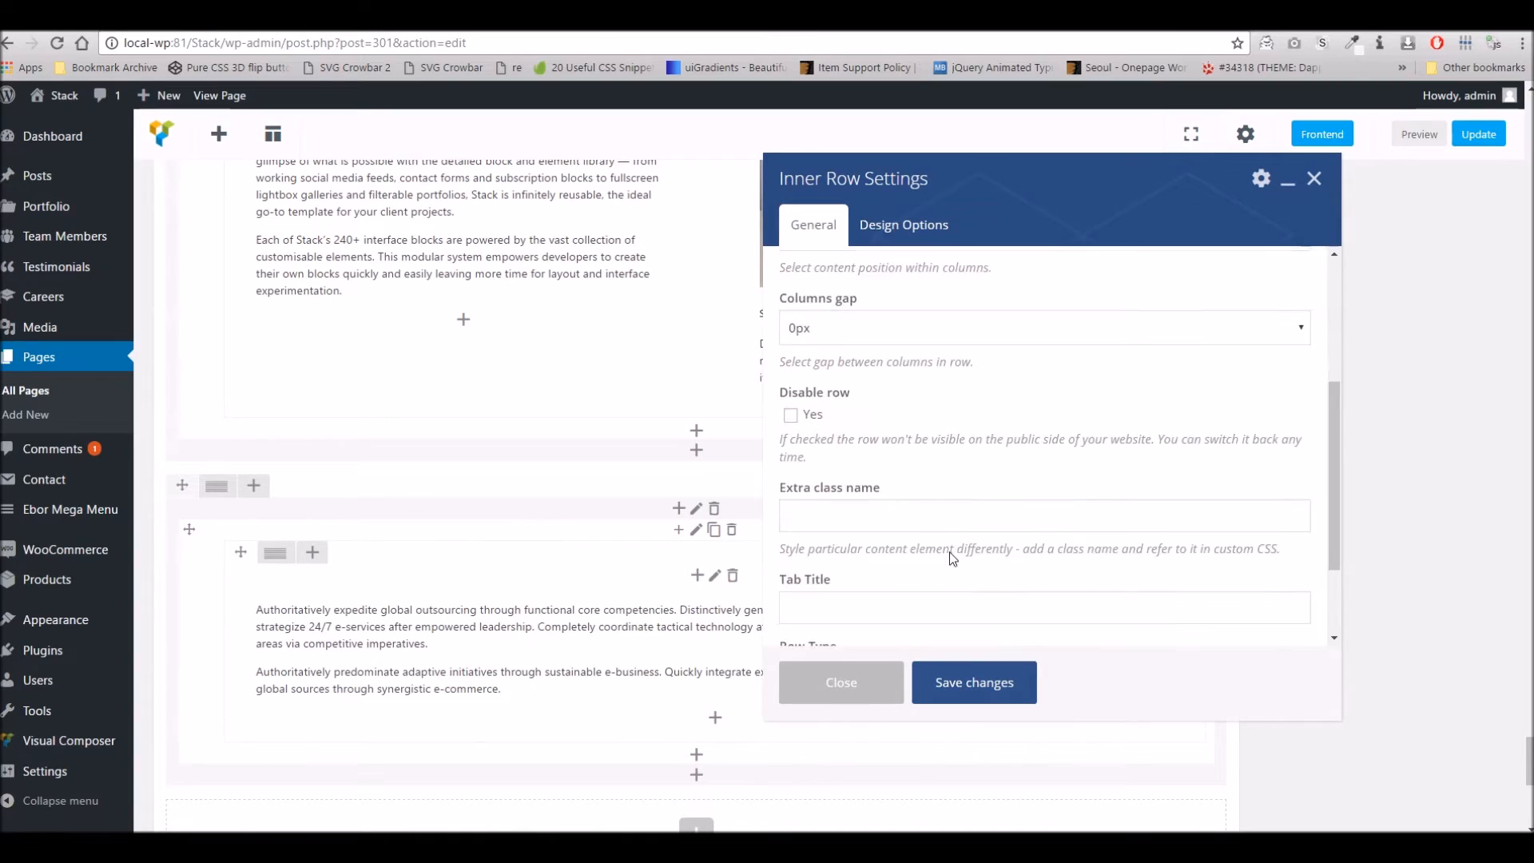
left_click(827, 484)
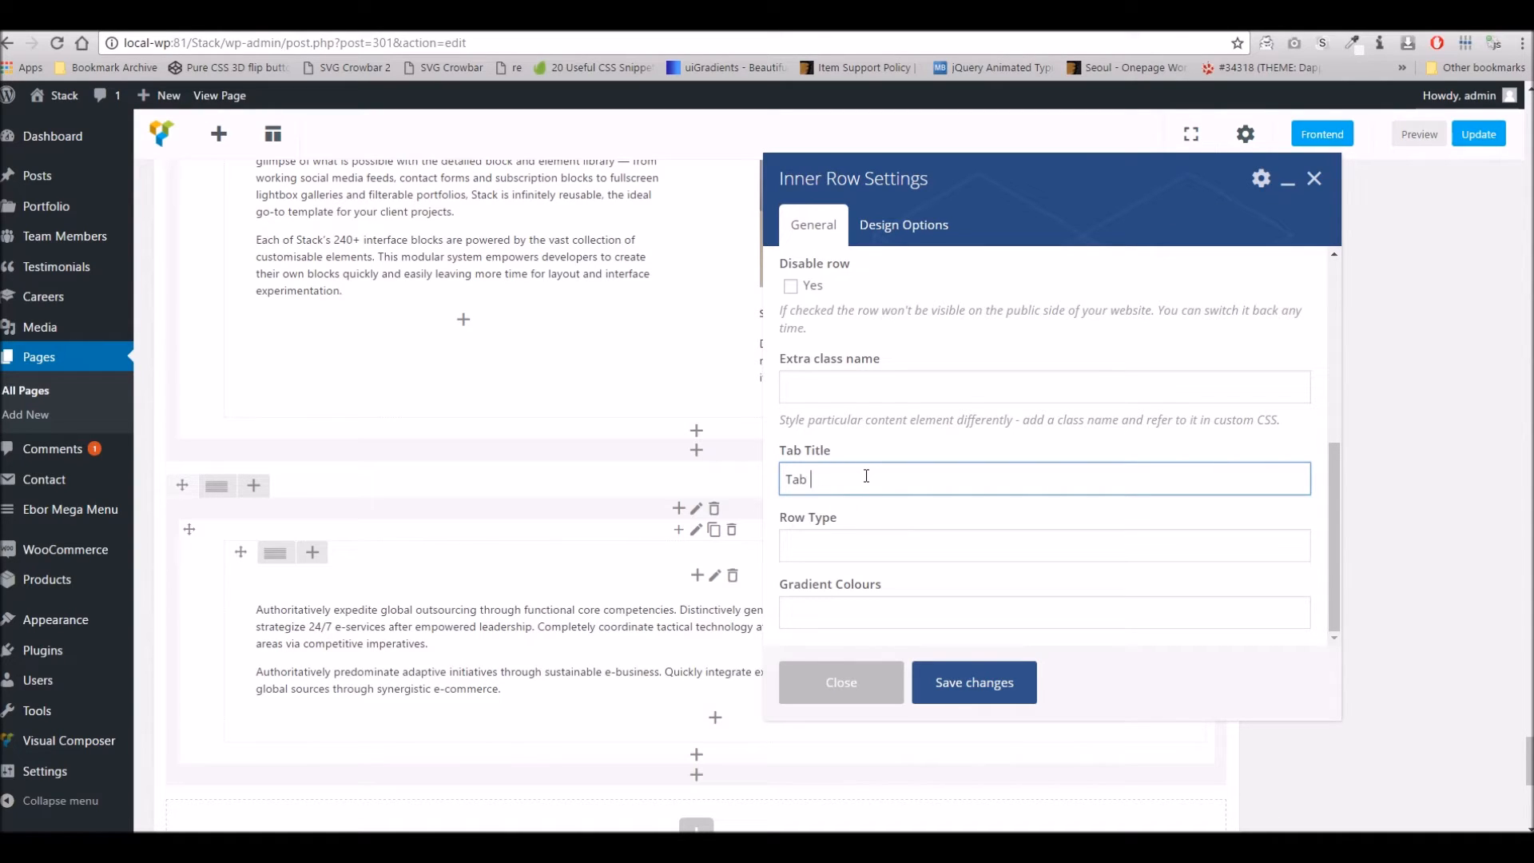
type("Tab One")
key("Tab")
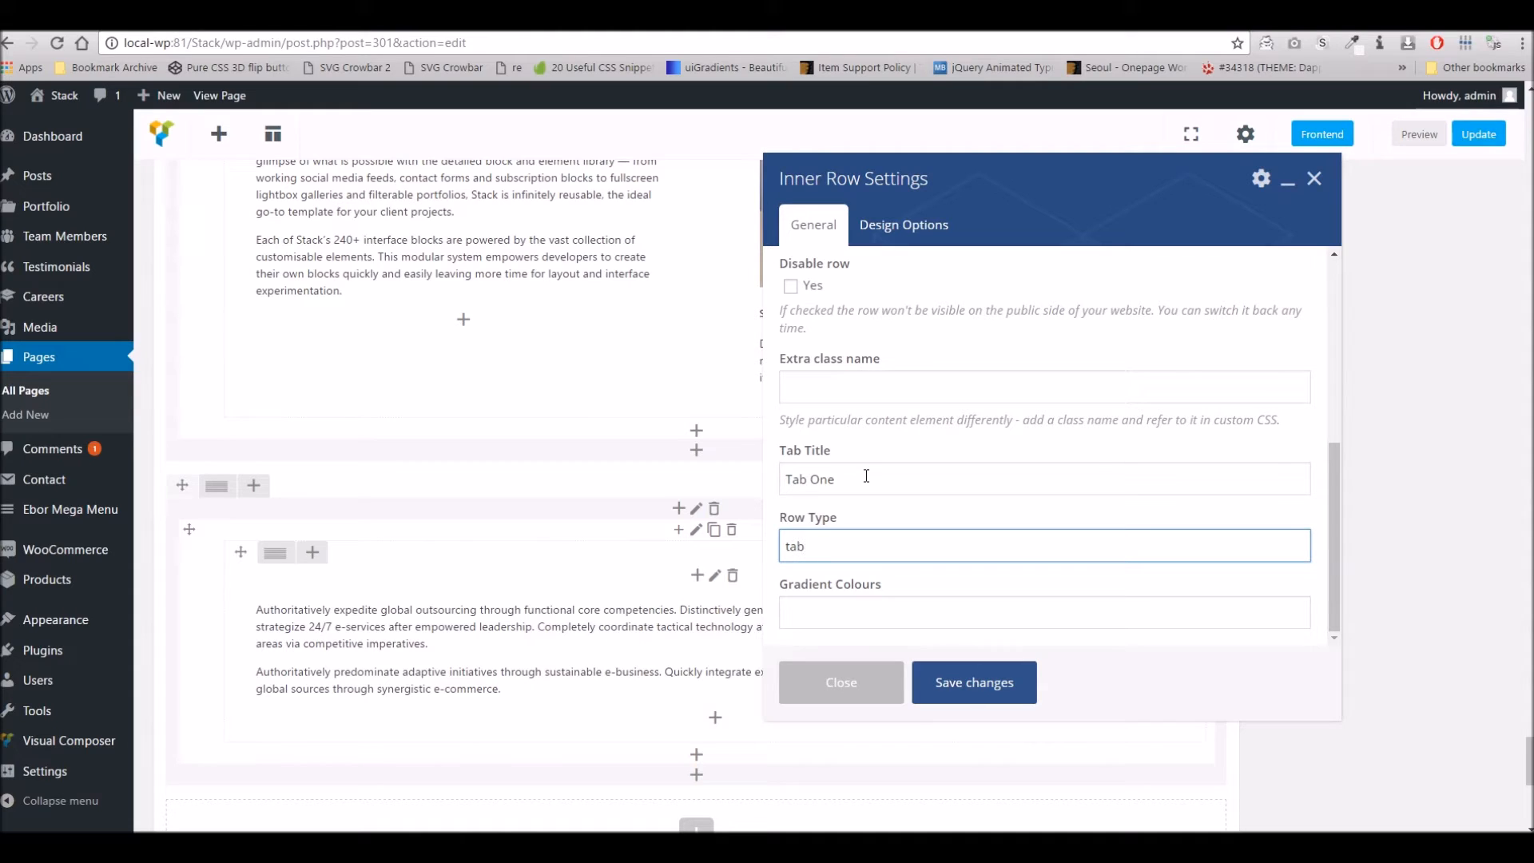
left_click(968, 683)
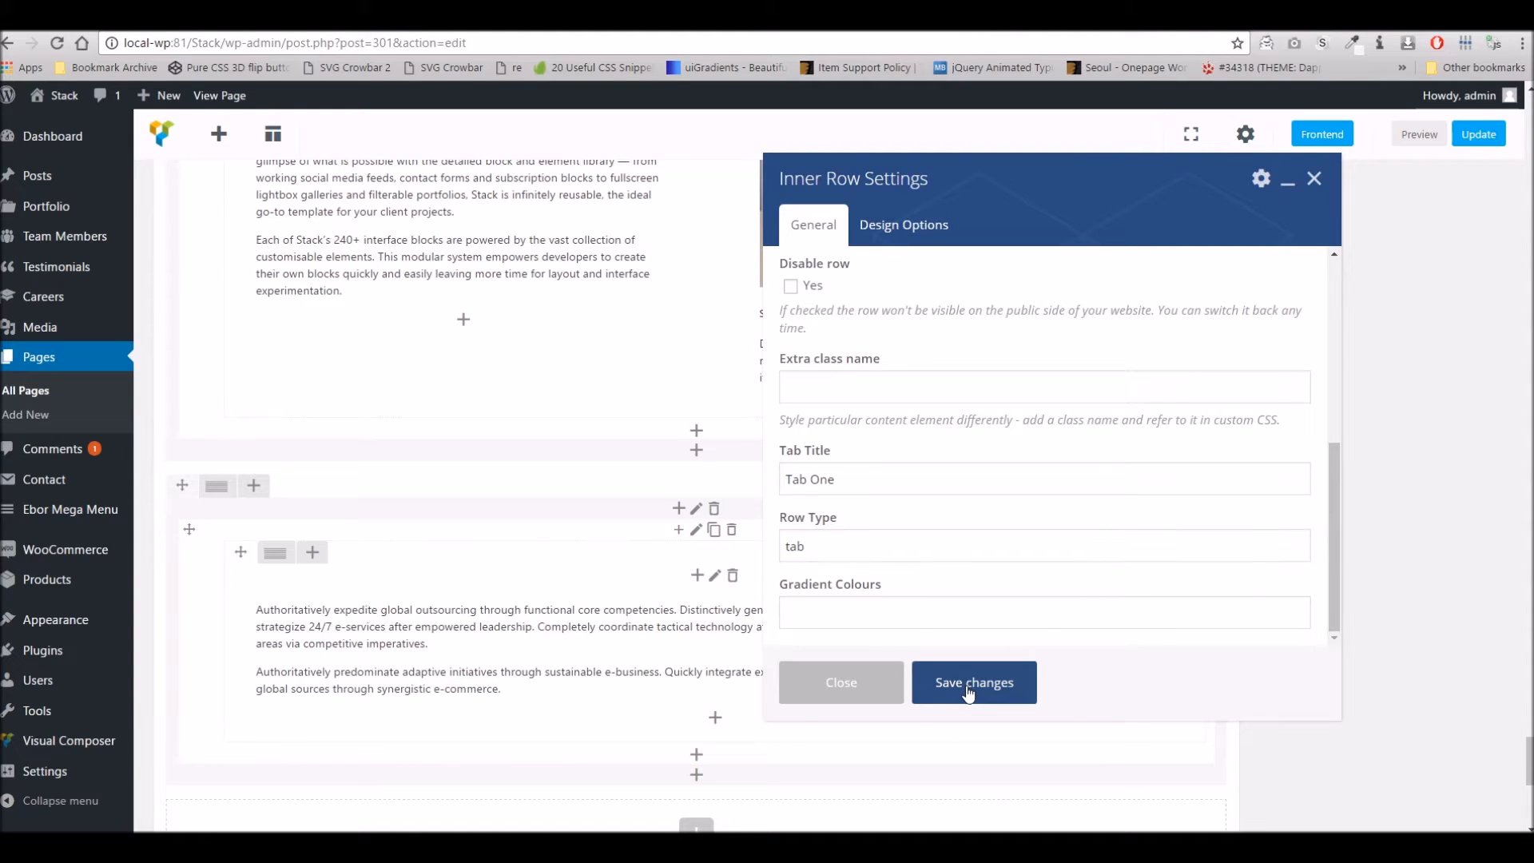
- Add a second Row inside the Tabs Sections element and place a Text Block with the default text in it
scroll(842, 620, "down", 1)
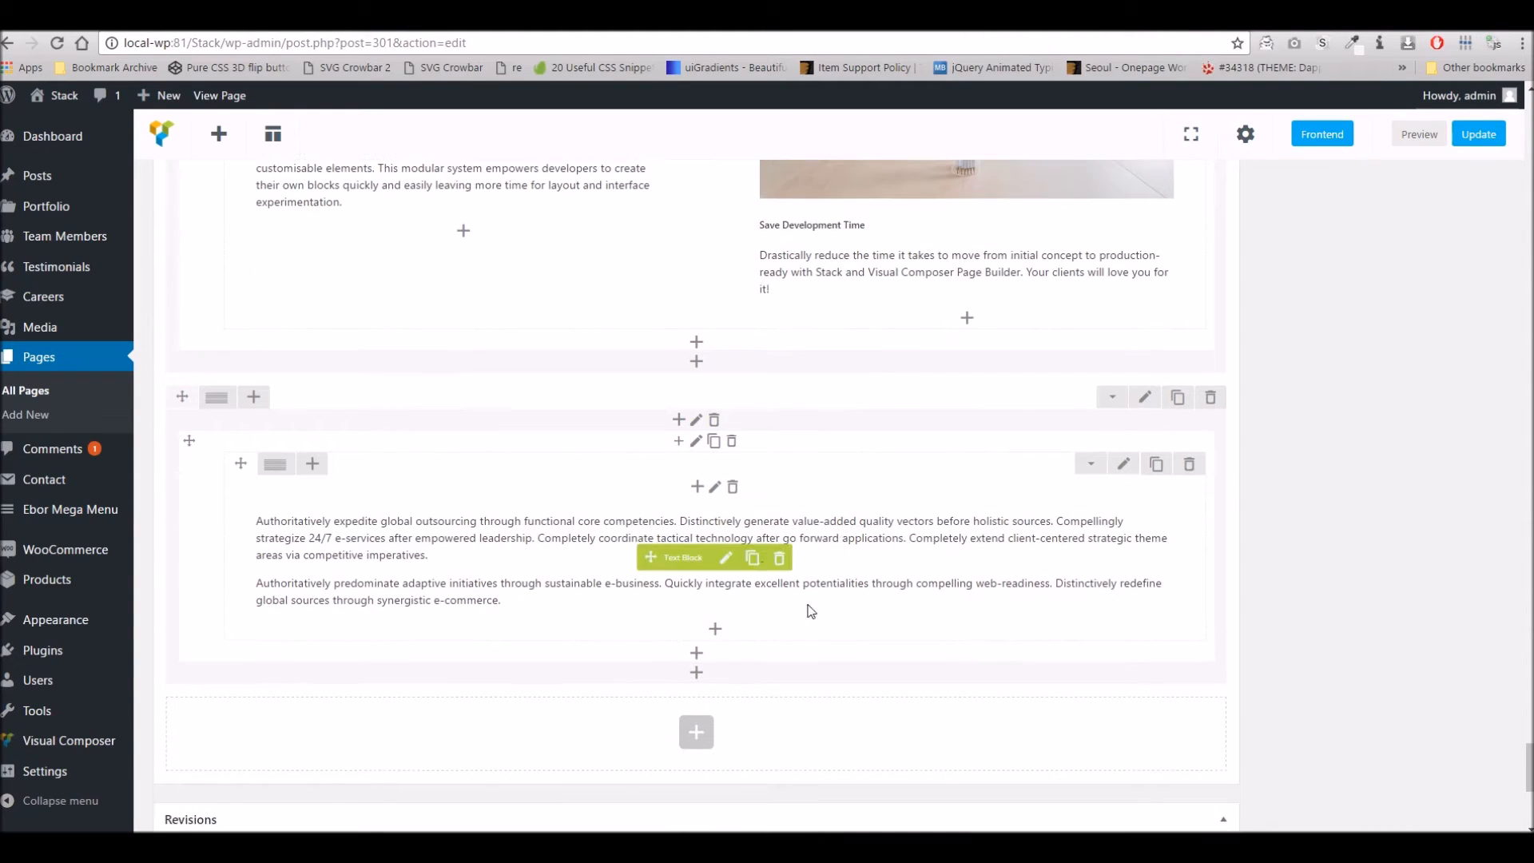
left_click(696, 654)
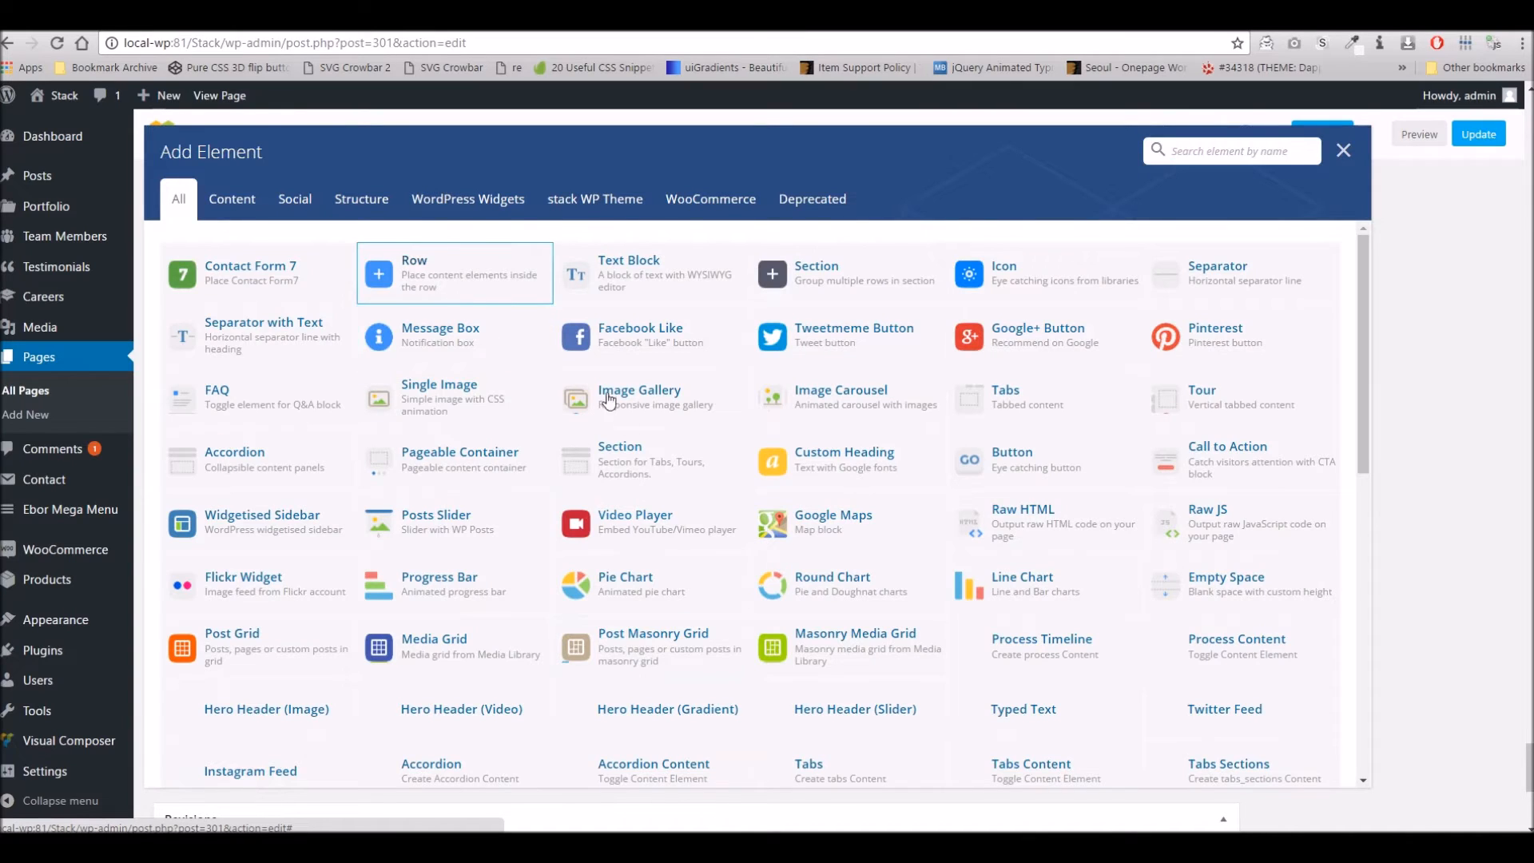
left_click(455, 273)
scroll(865, 609, "down", 3)
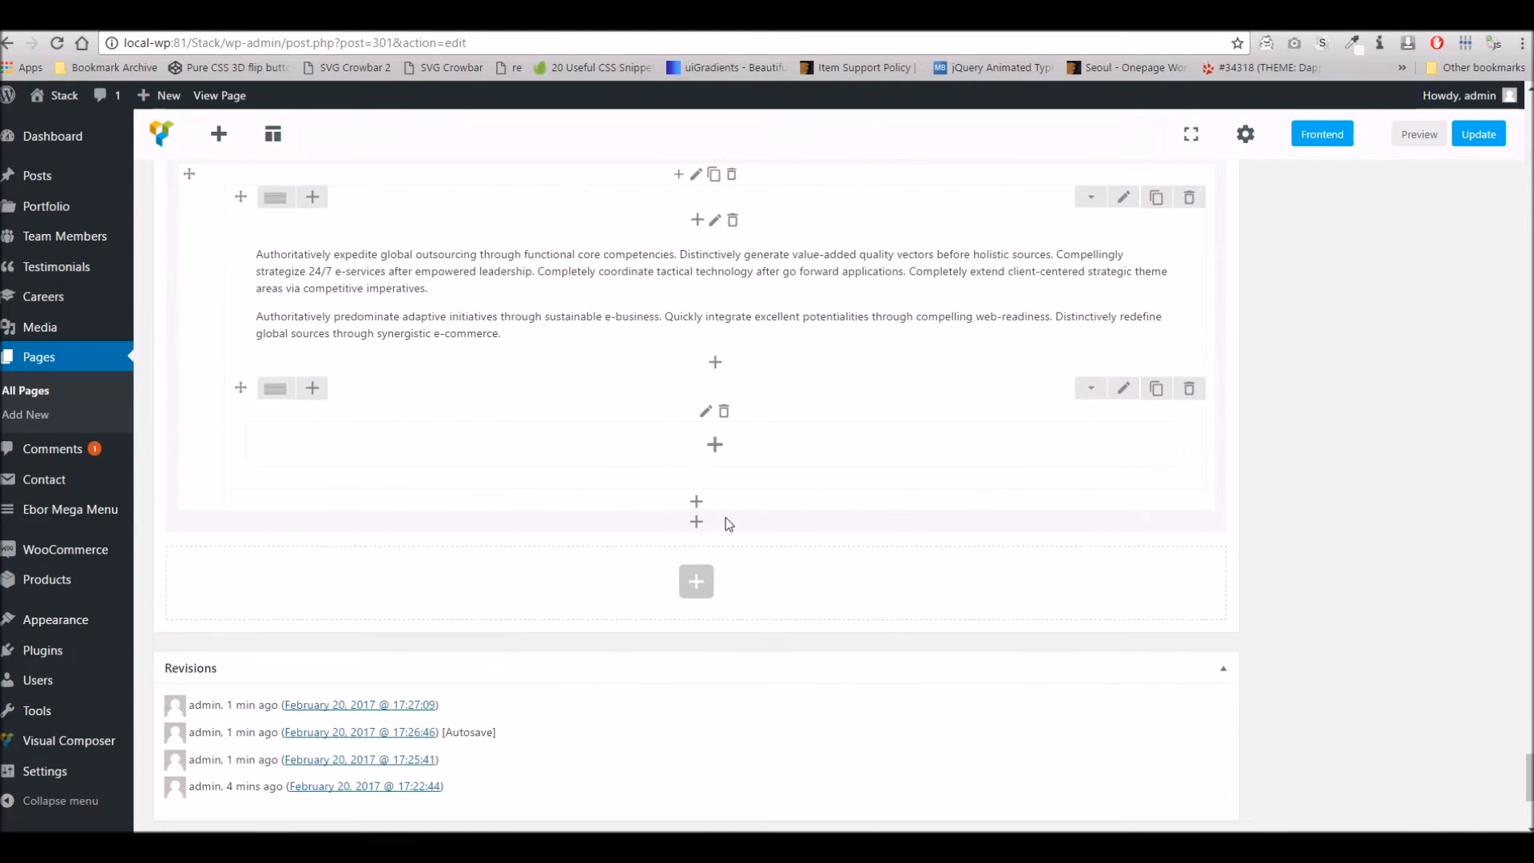
left_click(715, 445)
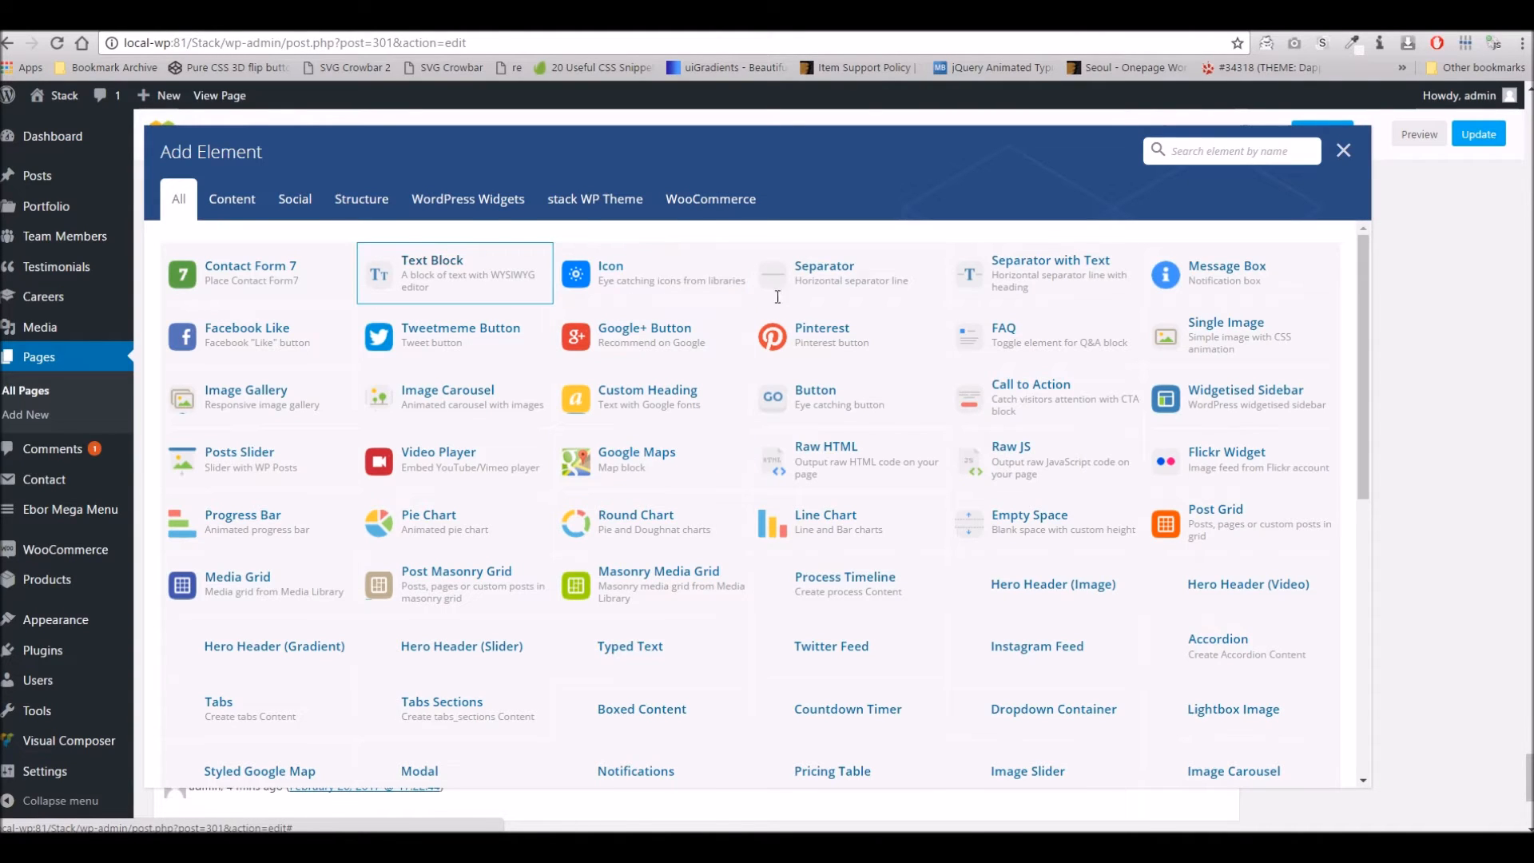
left_click(455, 273)
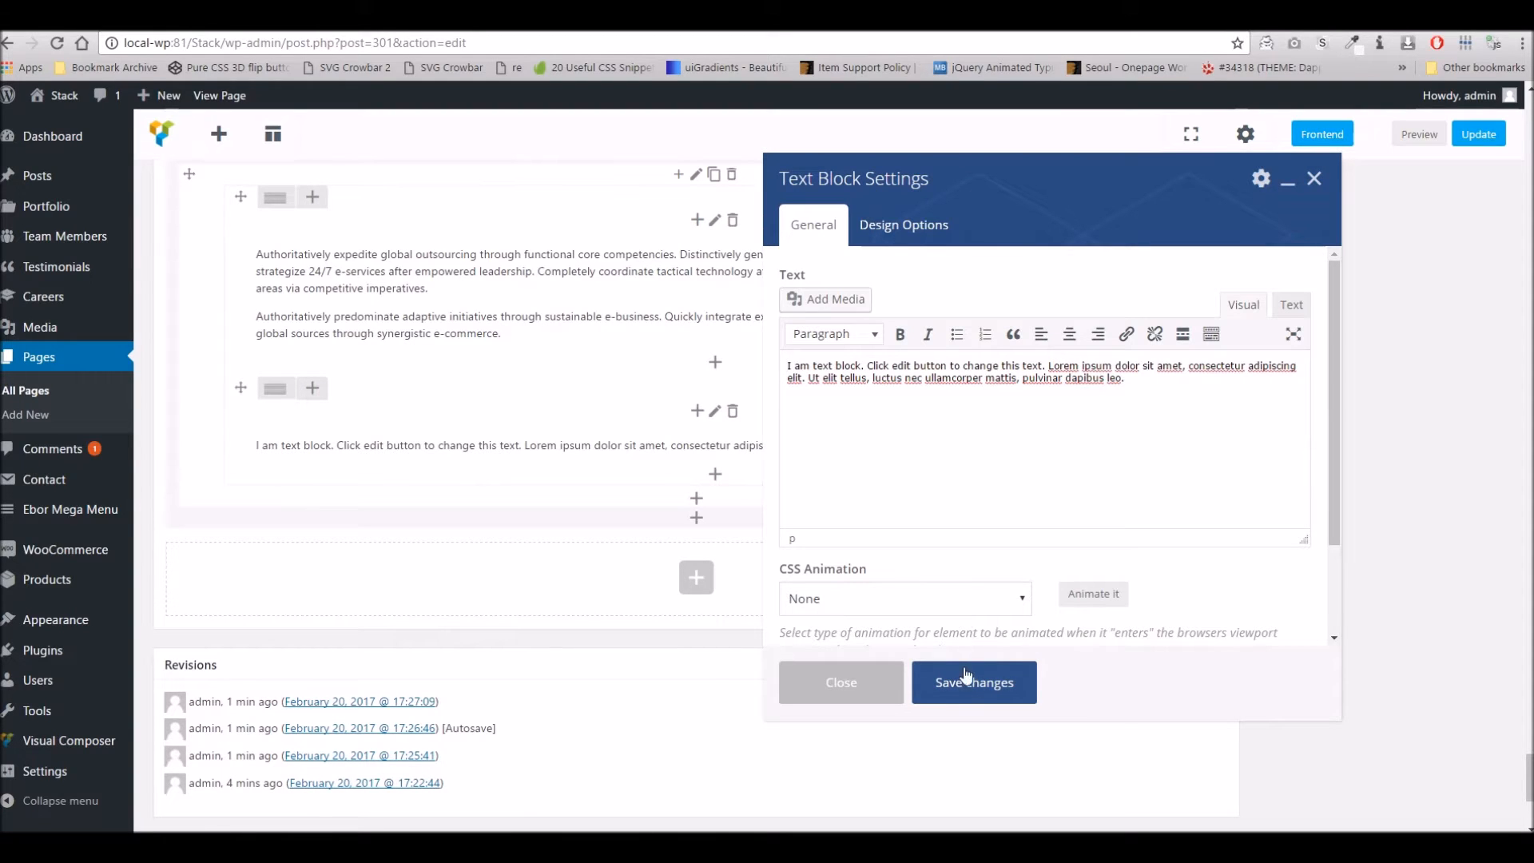
key("Escape")
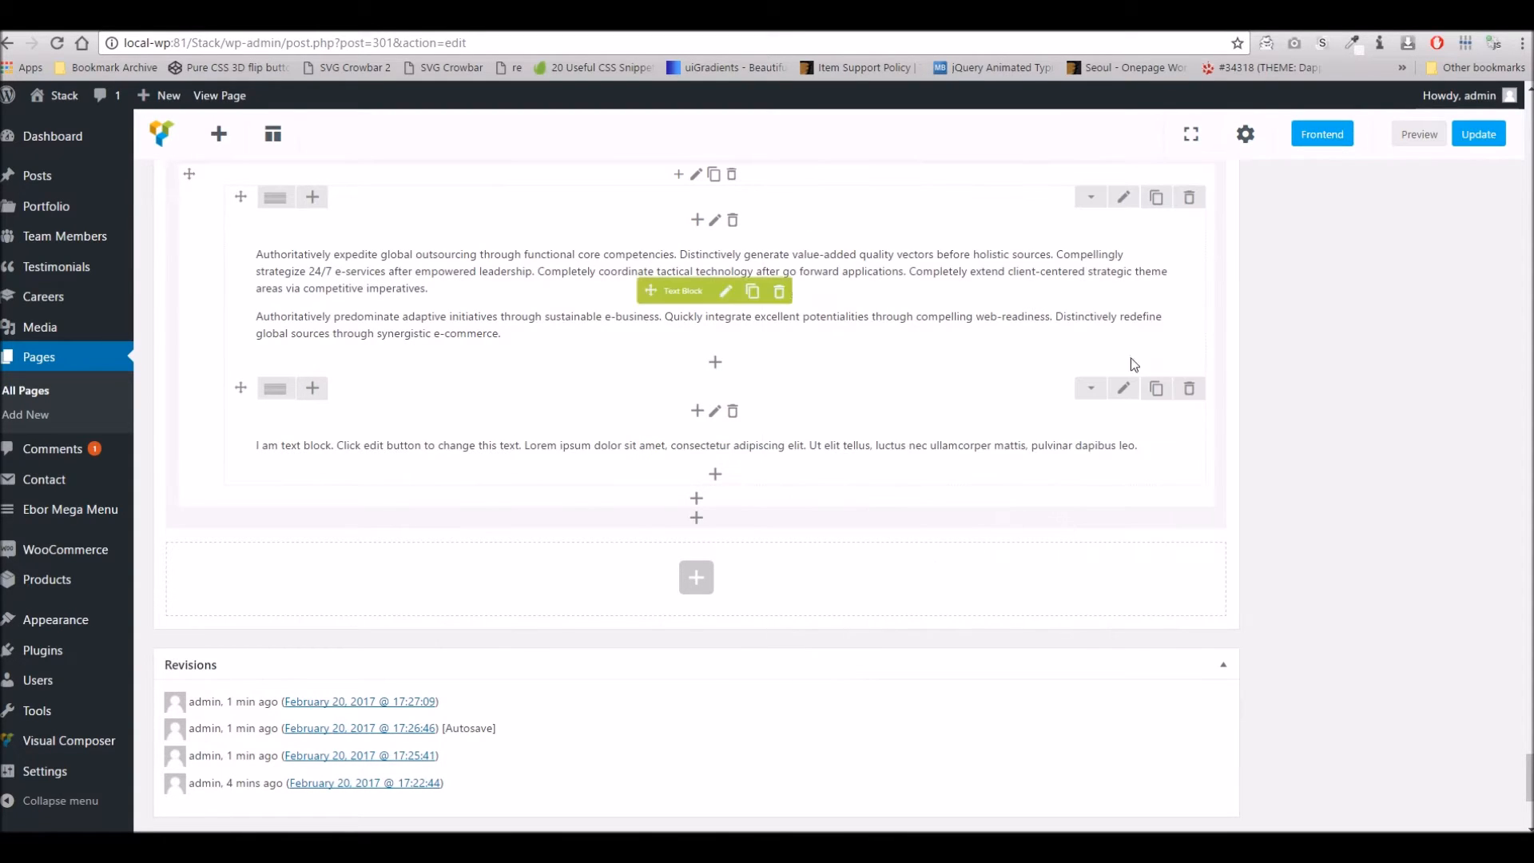
- Set the second inner row's tab title to "Tab Two" and its row type to "tab", and save the changes
left_click(1124, 394)
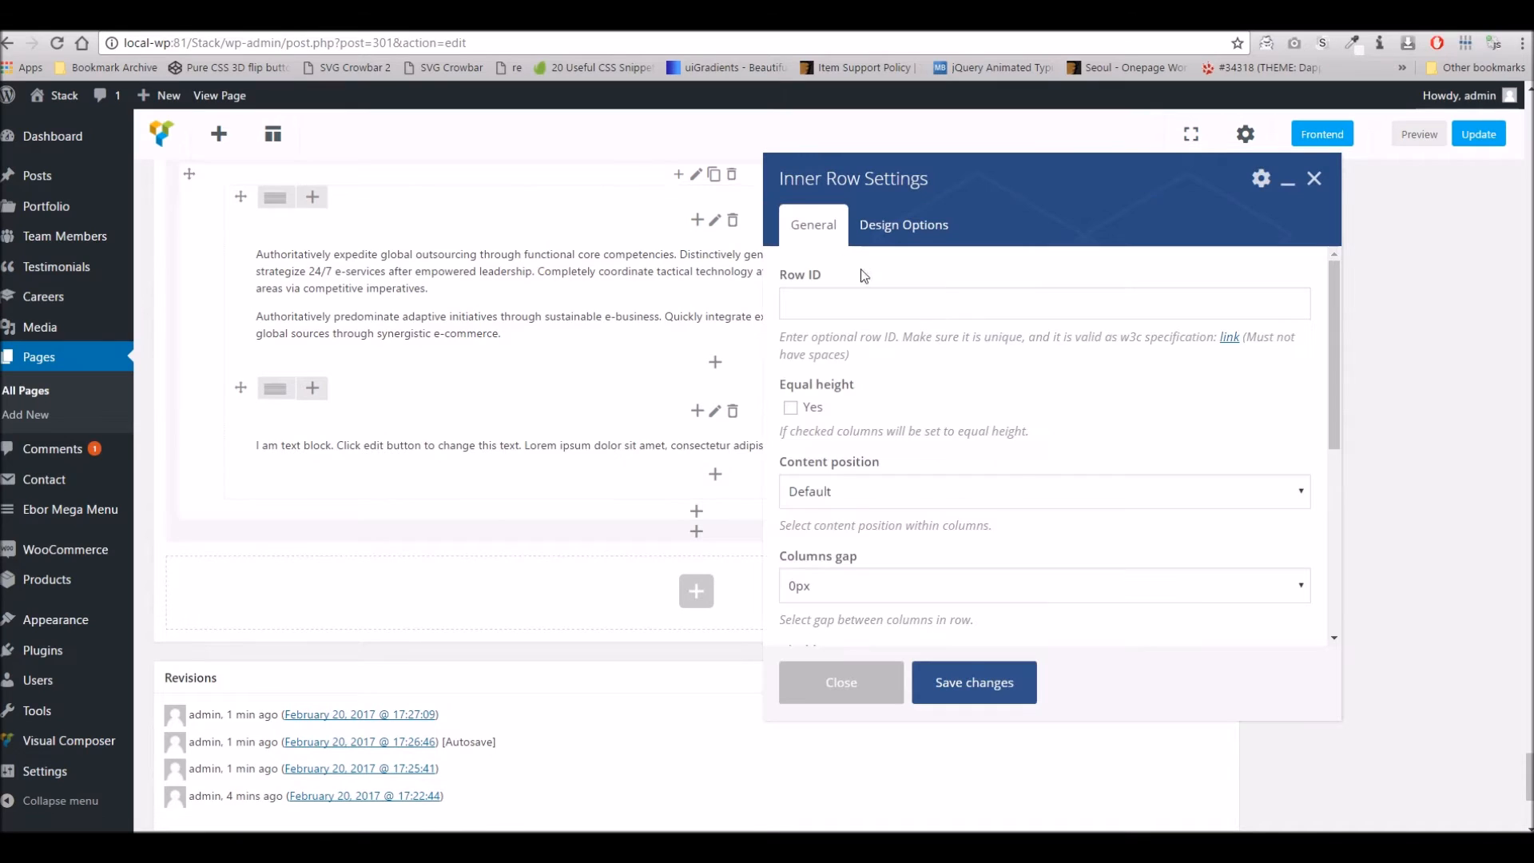
scroll(1019, 470, "down", 4)
scroll(1018, 465, "down", 3)
left_click(918, 477)
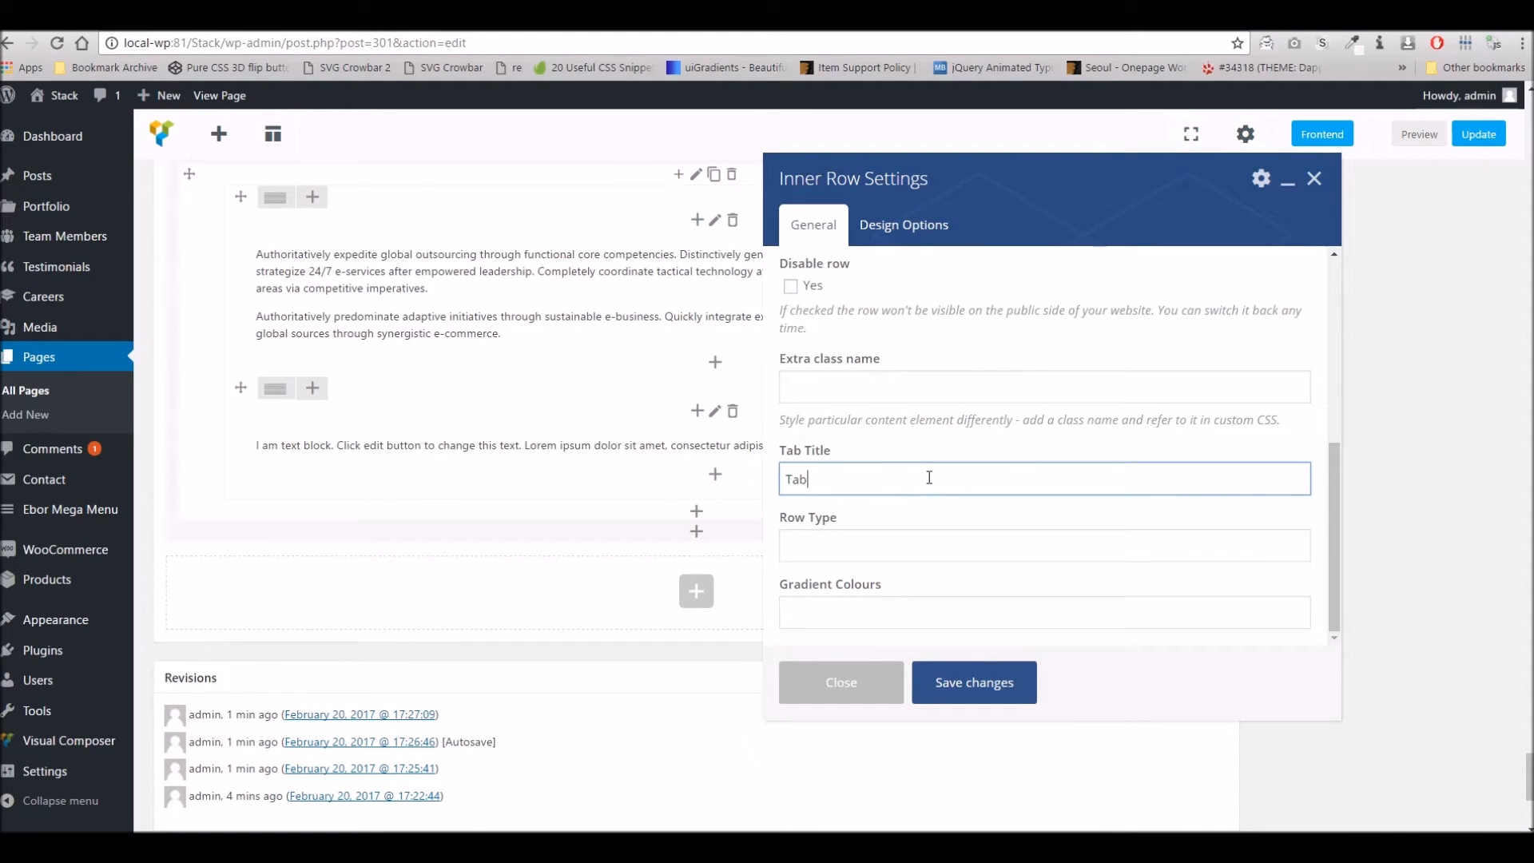
key("Tab")
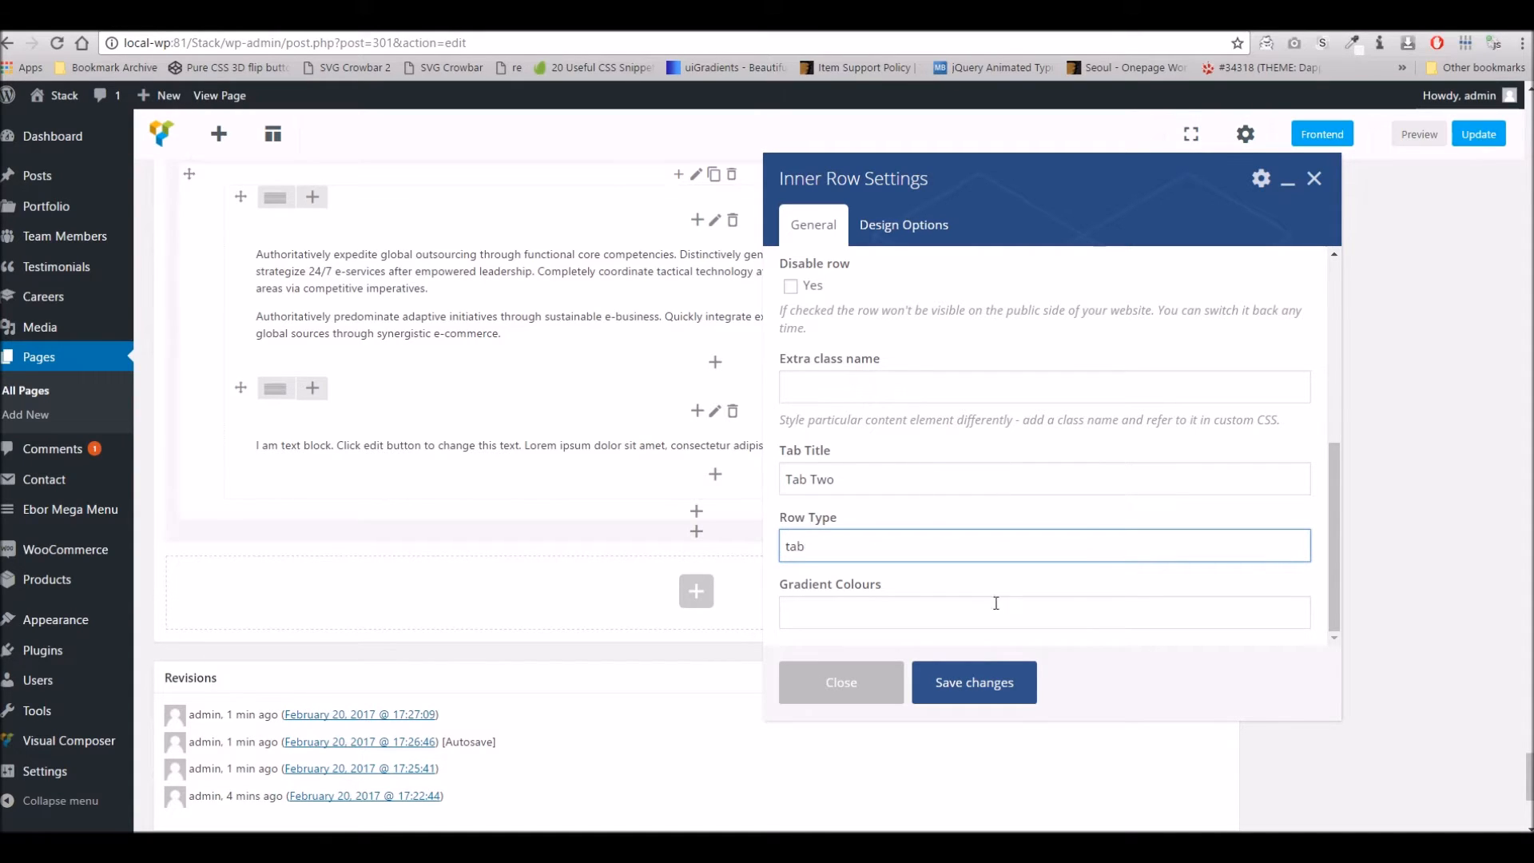
left_click(1000, 686)
- Update the page and reload the live Text Layouts page
mouse_move(1450, 136)
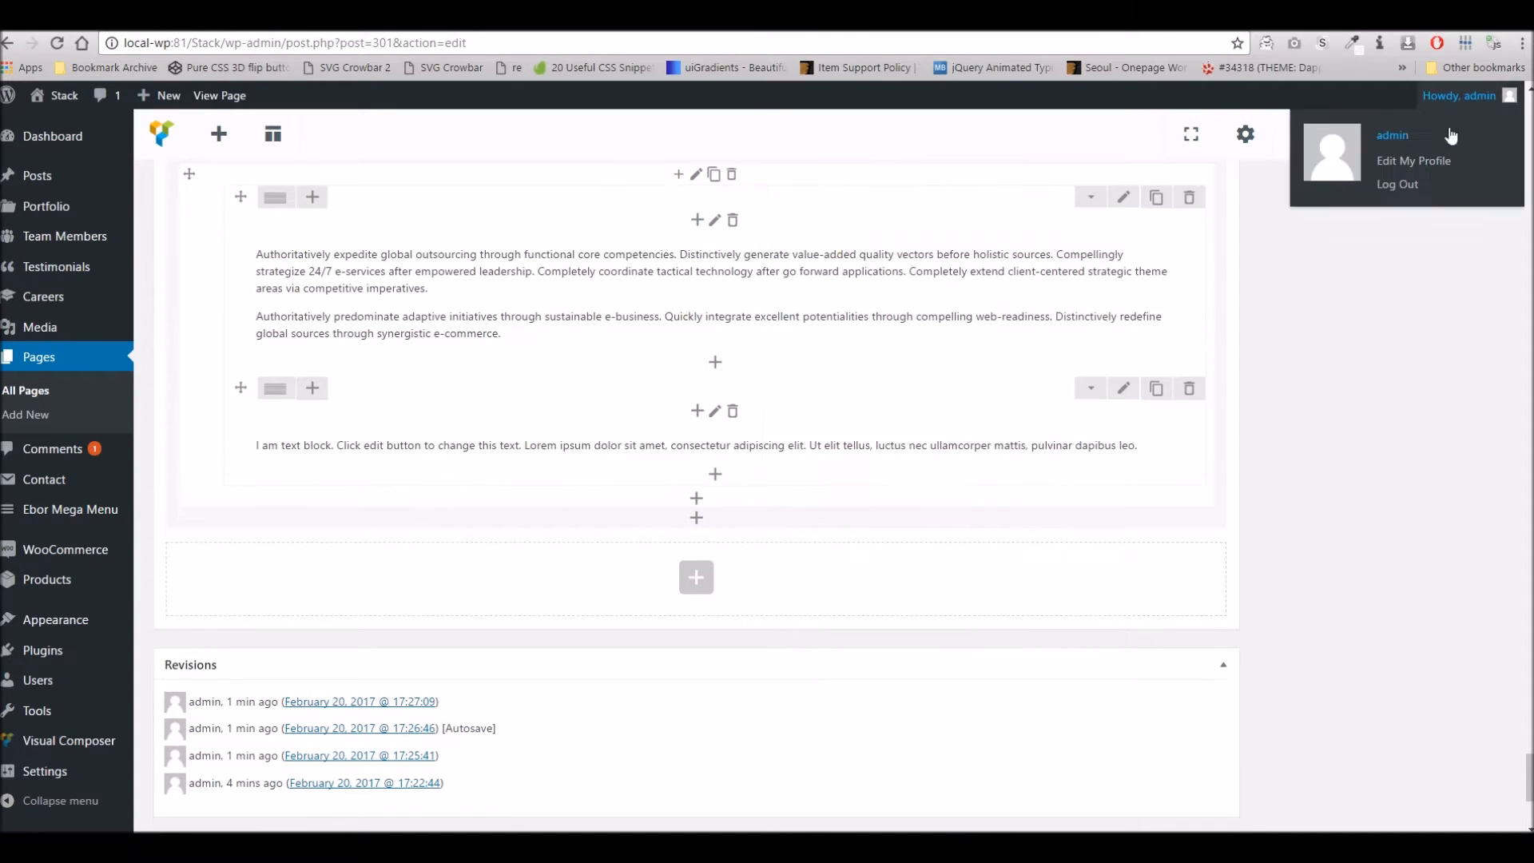
left_click(1473, 134)
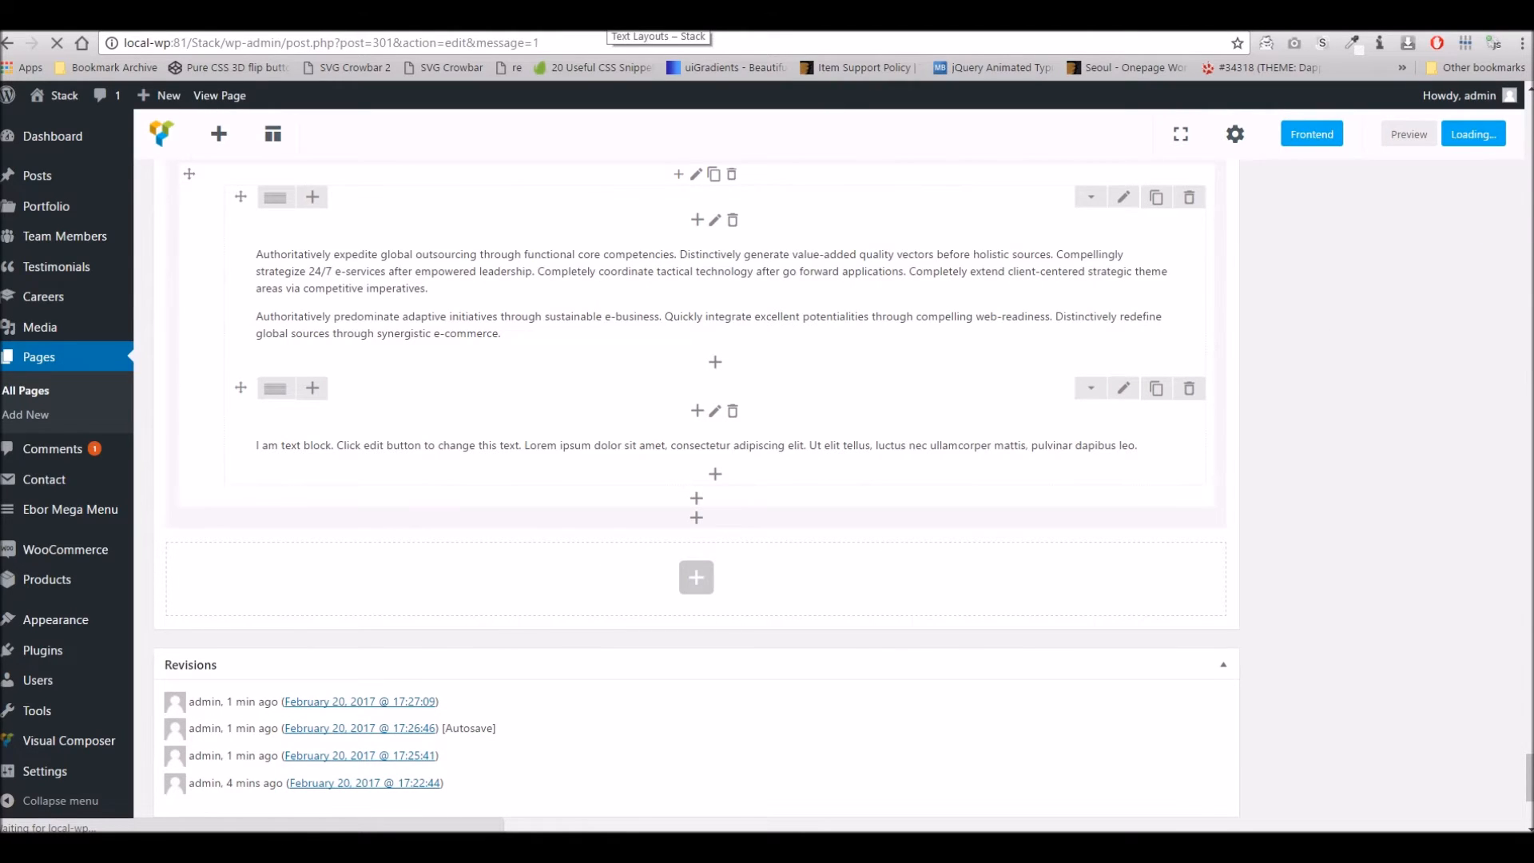
left_click(607, 13)
right_click(607, 13)
left_click(637, 58)
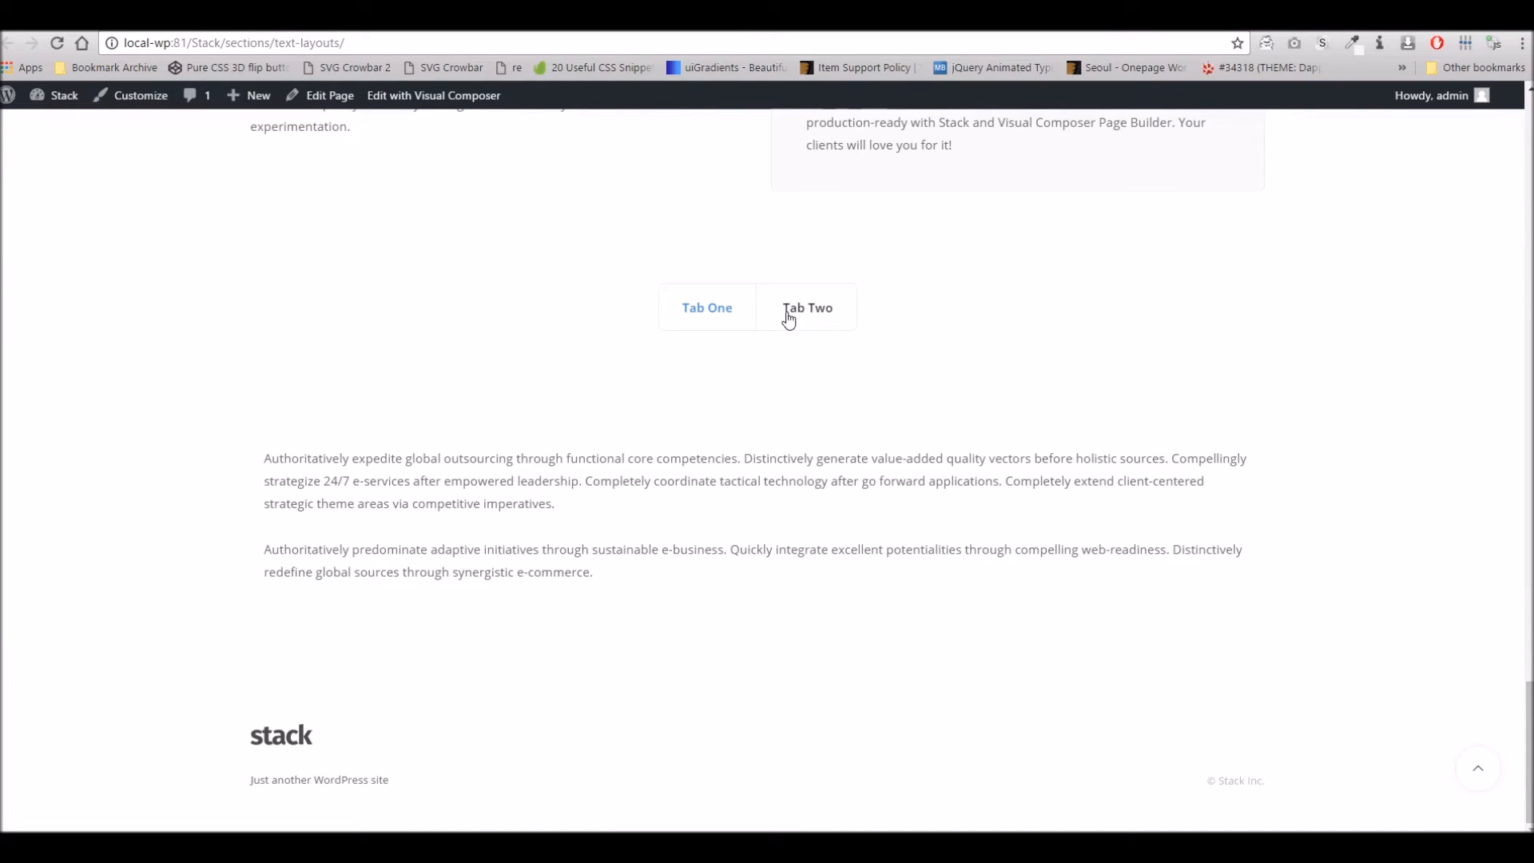
- Switch repeatedly between Tab One and Tab Two on the live page to check their content
left_click(789, 318)
left_click(710, 411)
left_click(823, 415)
left_click(746, 415)
left_click(815, 418)
left_click(736, 418)
left_click(813, 416)
left_click(712, 414)
left_click(808, 415)
left_click(729, 415)
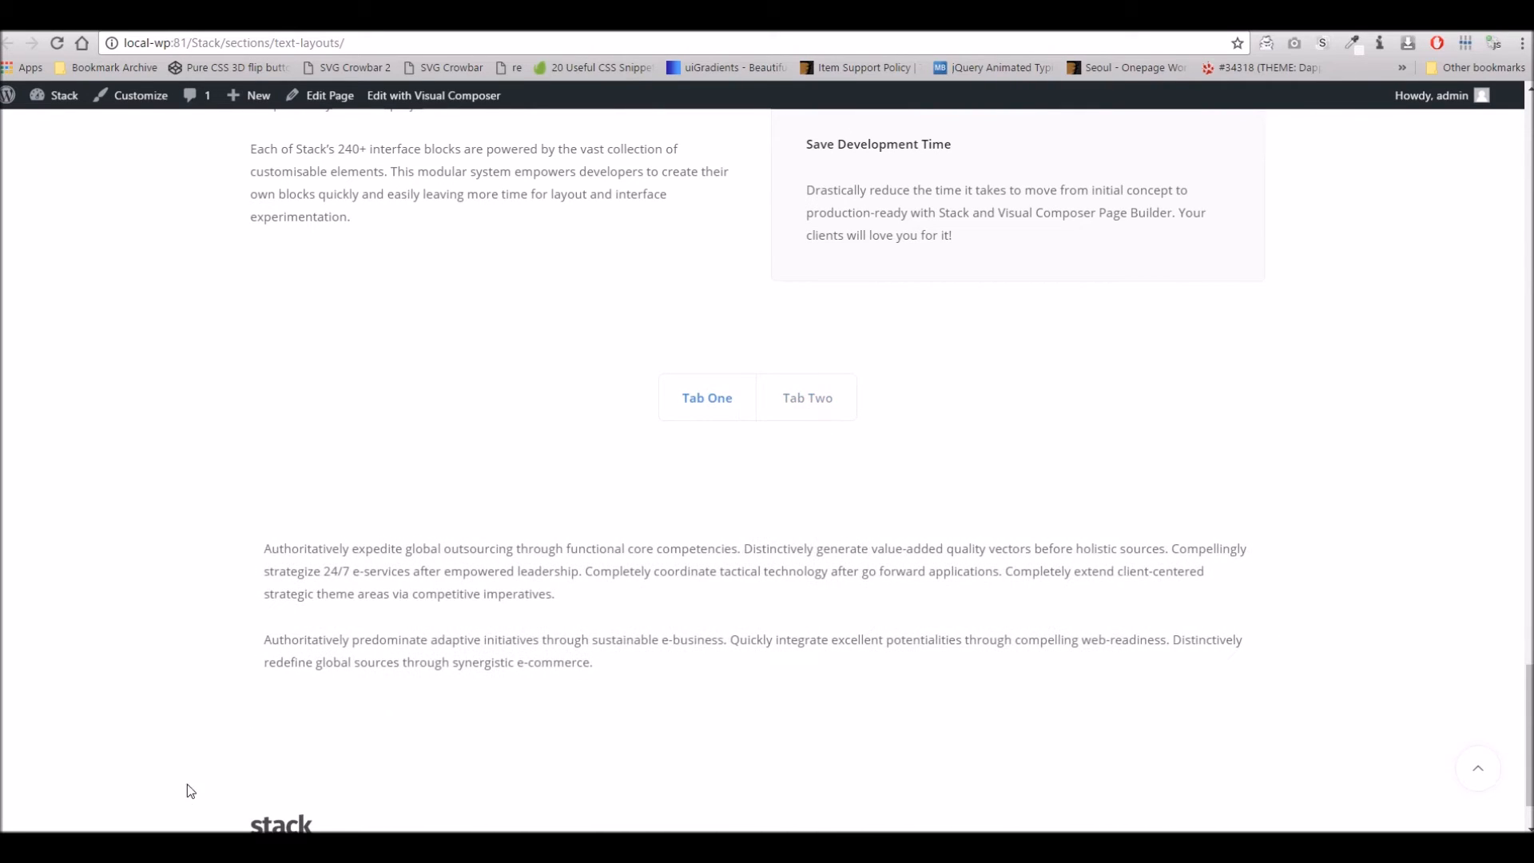
left_click(783, 401)
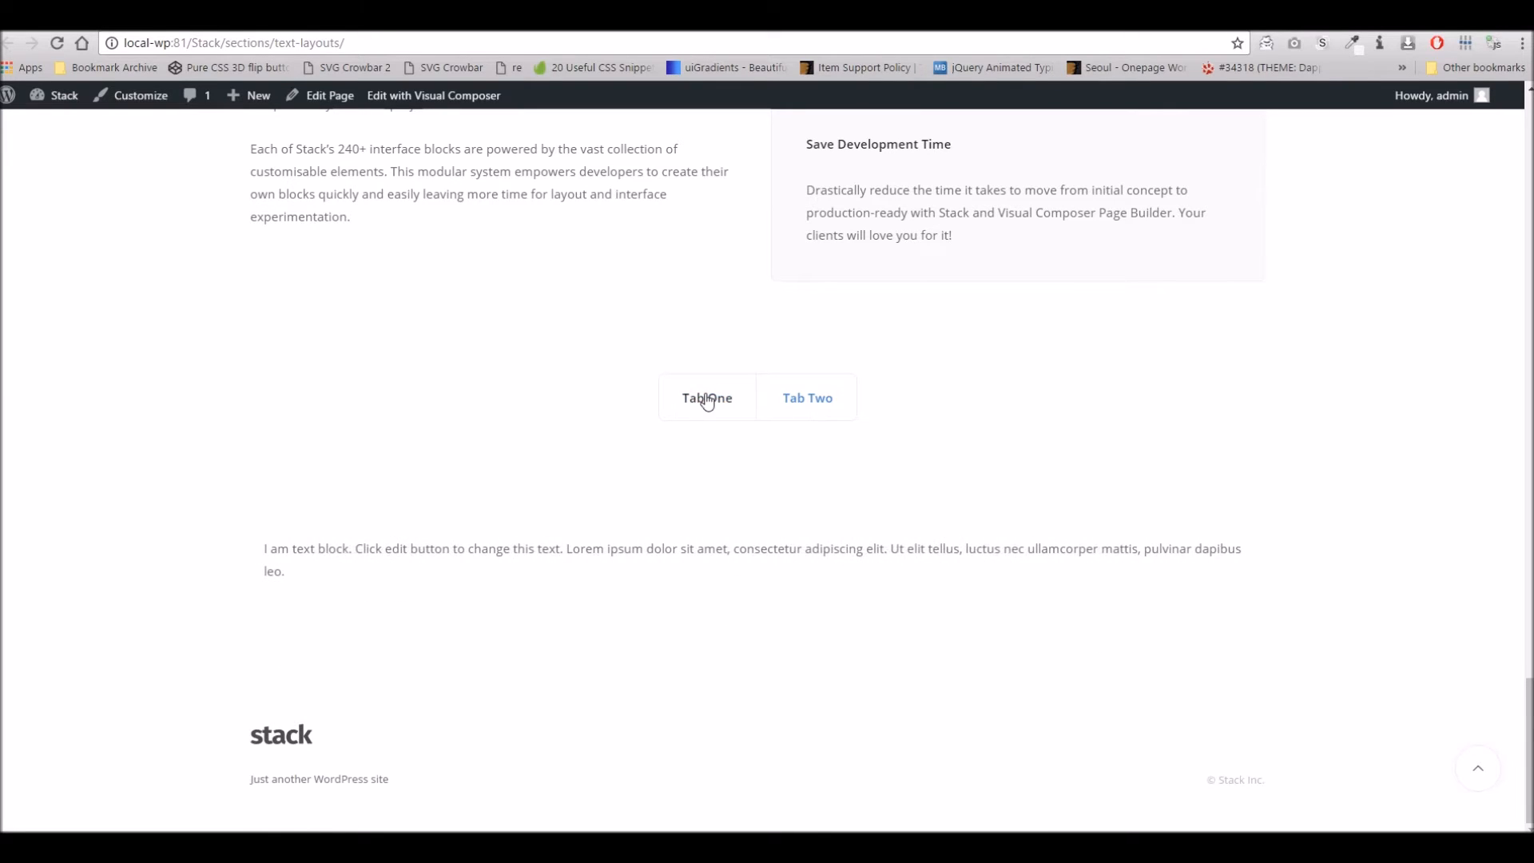
left_click(730, 404)
left_click(802, 408)
left_click(737, 401)
left_click(815, 395)
left_click(716, 414)
left_click(784, 407)
left_click(740, 404)
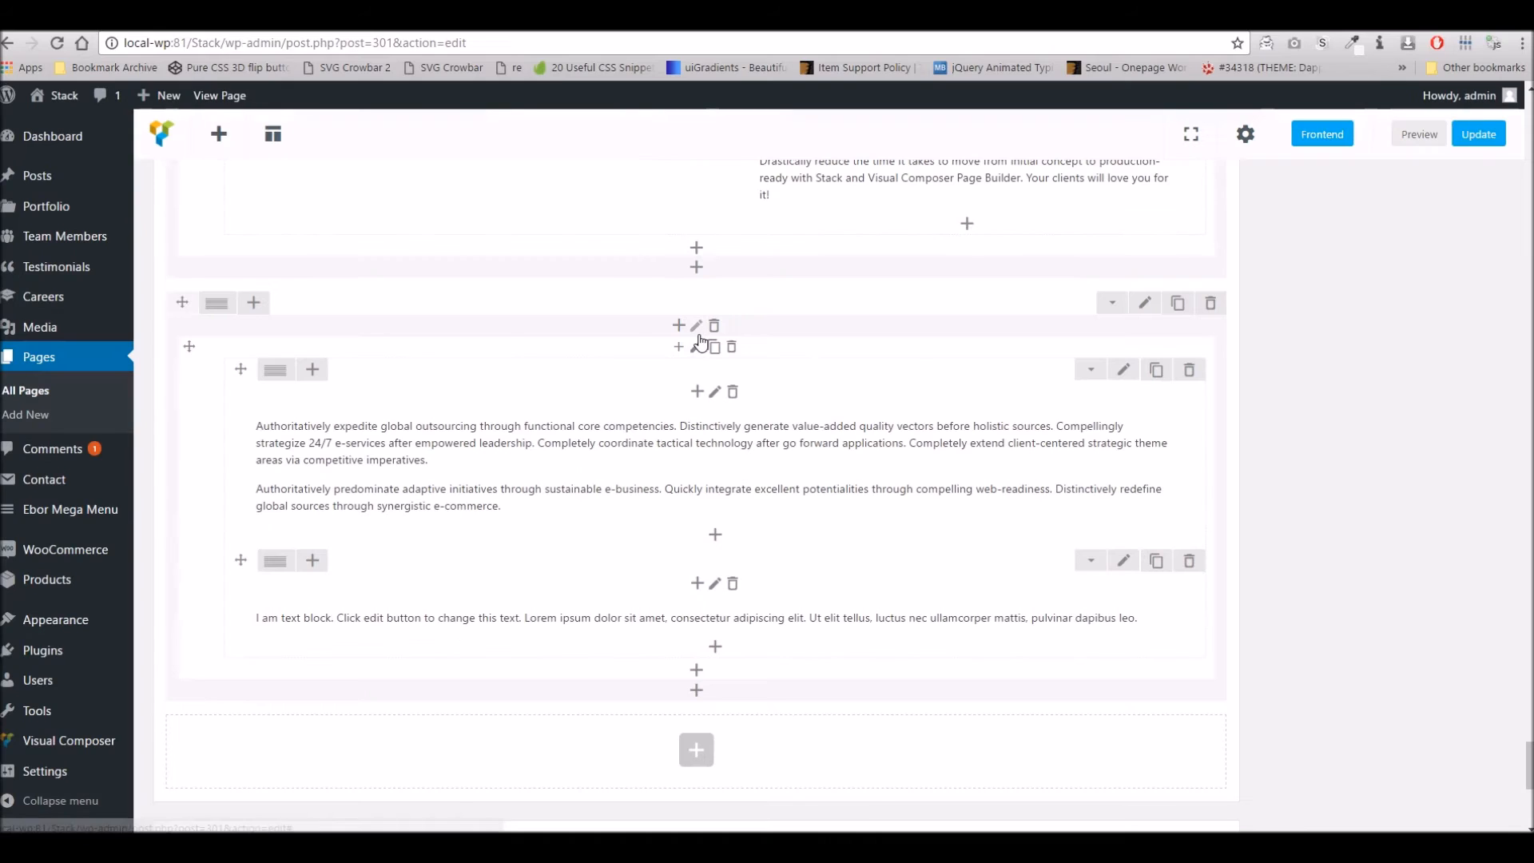
- Back in the page editor, insert a third Row at the end of the Tabs Sections element
scroll(819, 487, "down", 5)
scroll(814, 492, "up", 5)
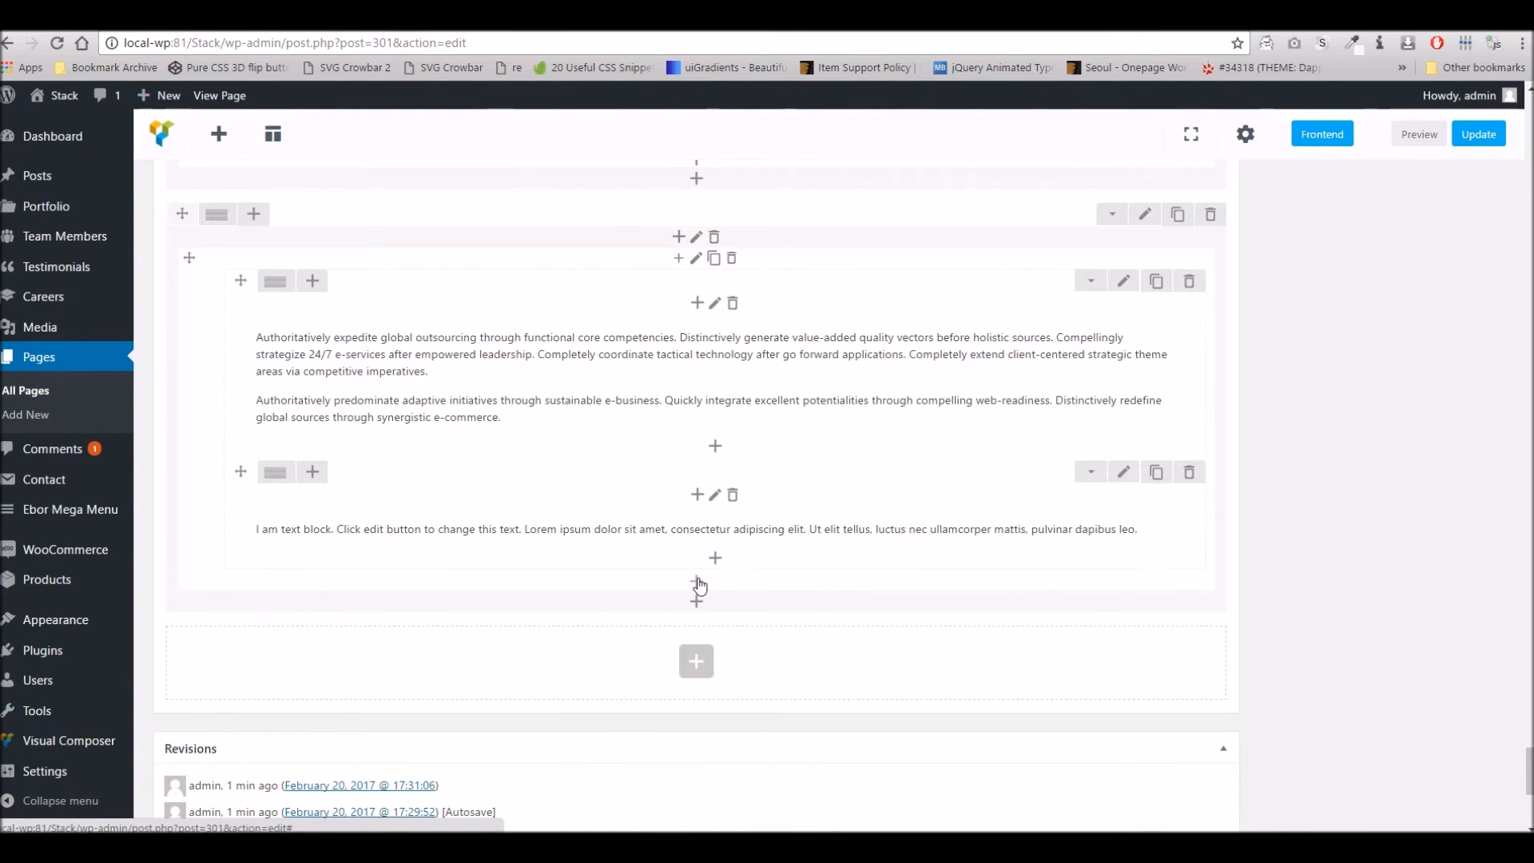
left_click(697, 583)
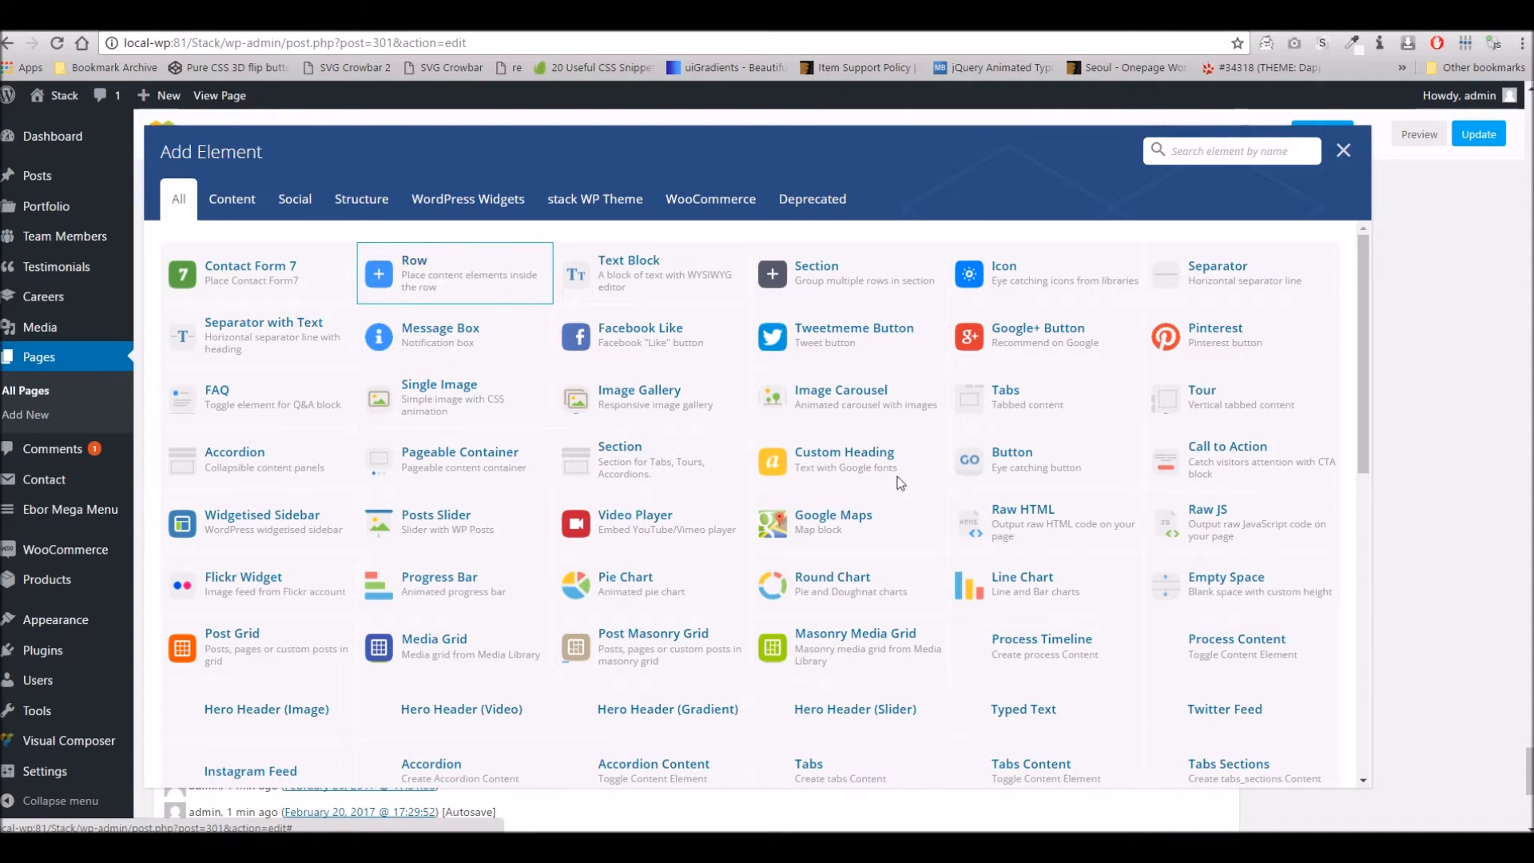
- Set the third inner row's tab title to "Tab Three" and its row type to "tab"
left_click(1122, 588)
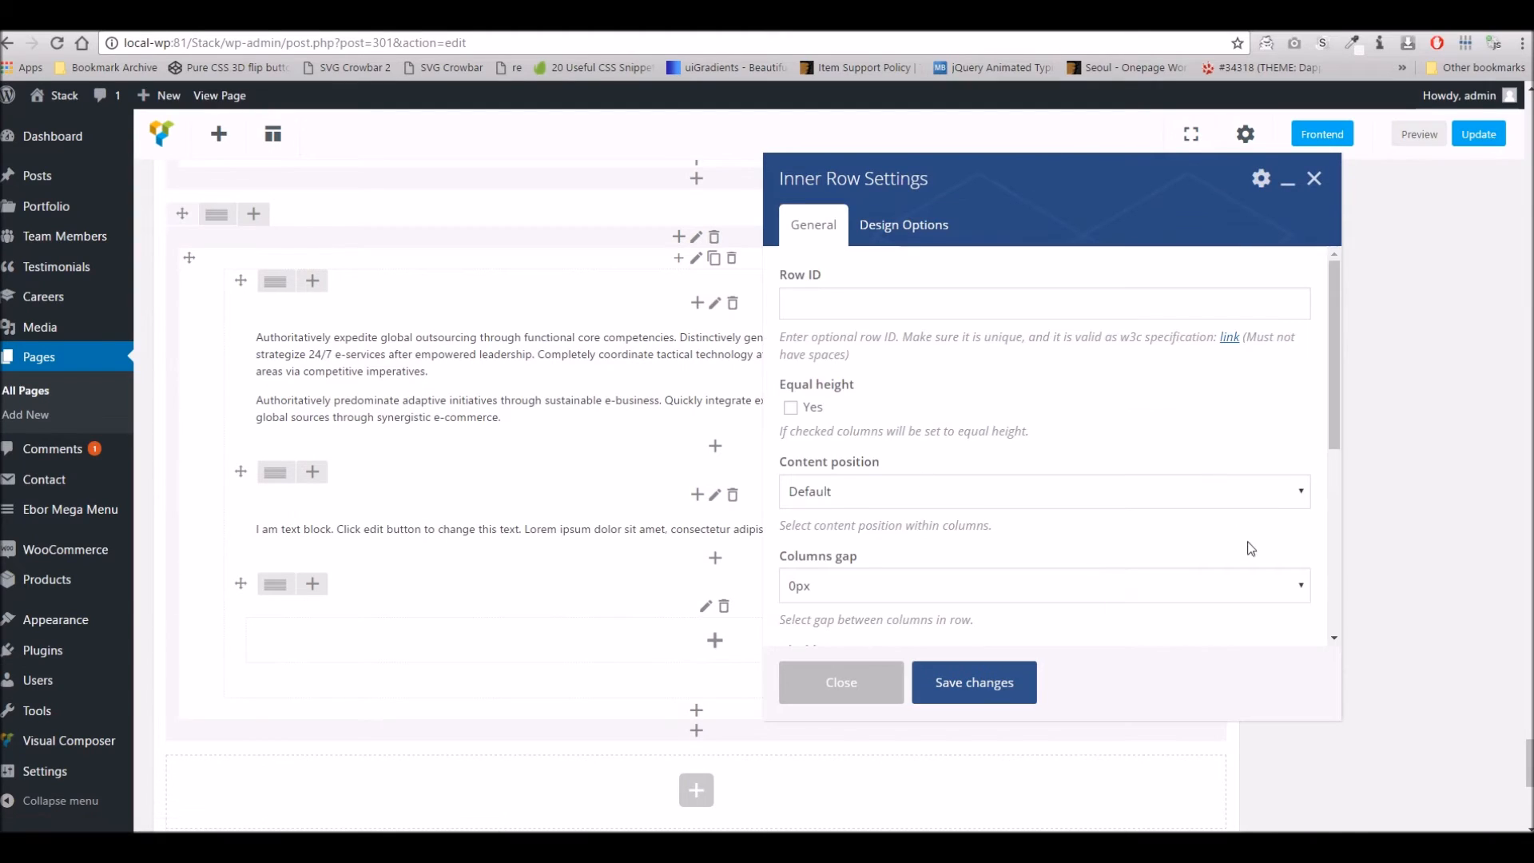
scroll(1251, 548, "down", 5)
left_click(839, 481)
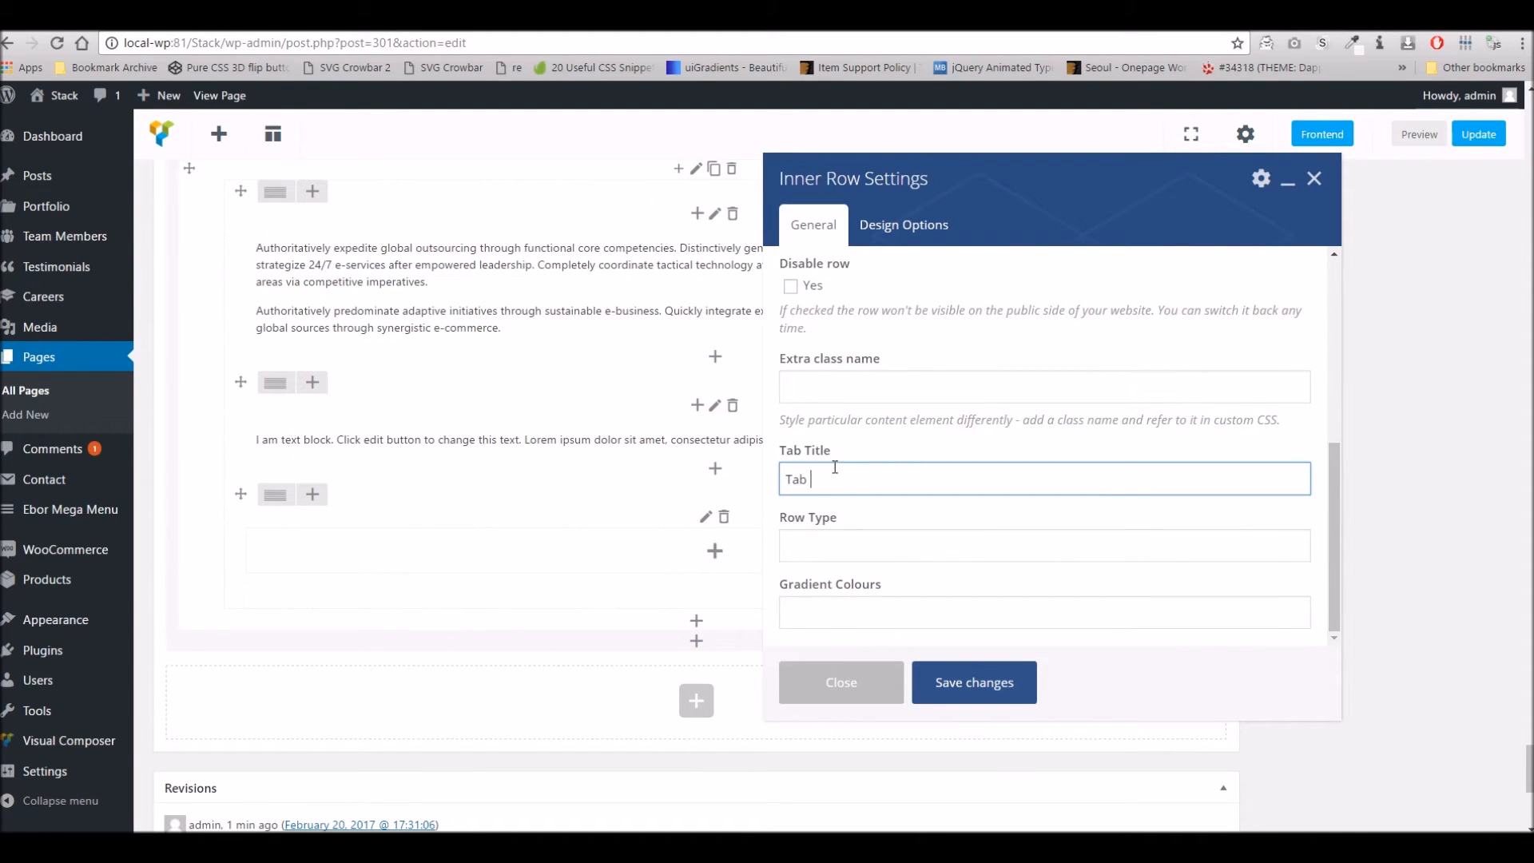
key("Tab")
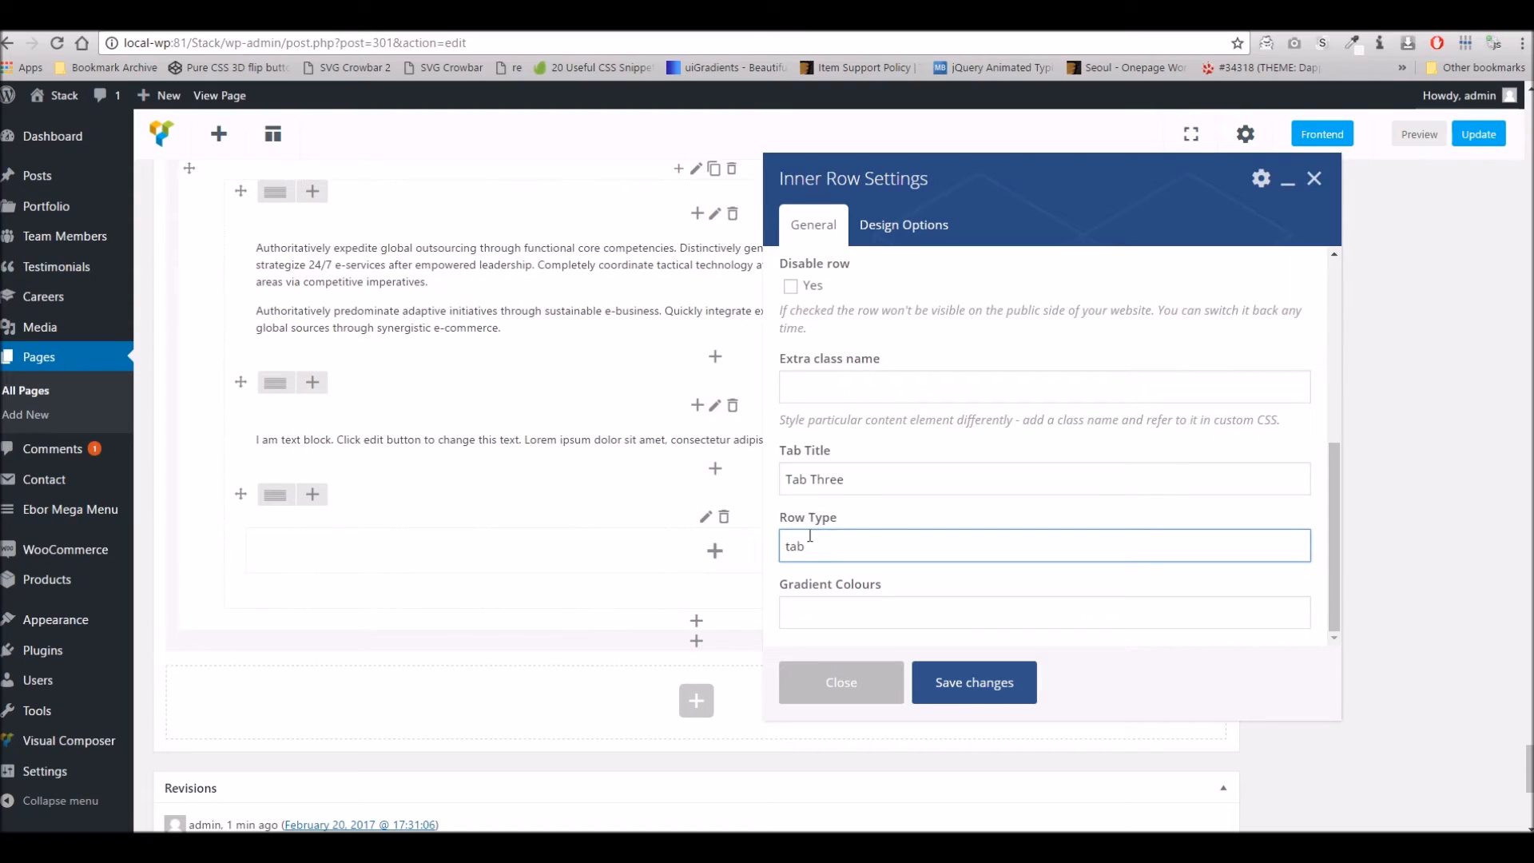
- Set the third inner row's extra class name to "switchable imagebg" and open its design options
left_click(829, 387)
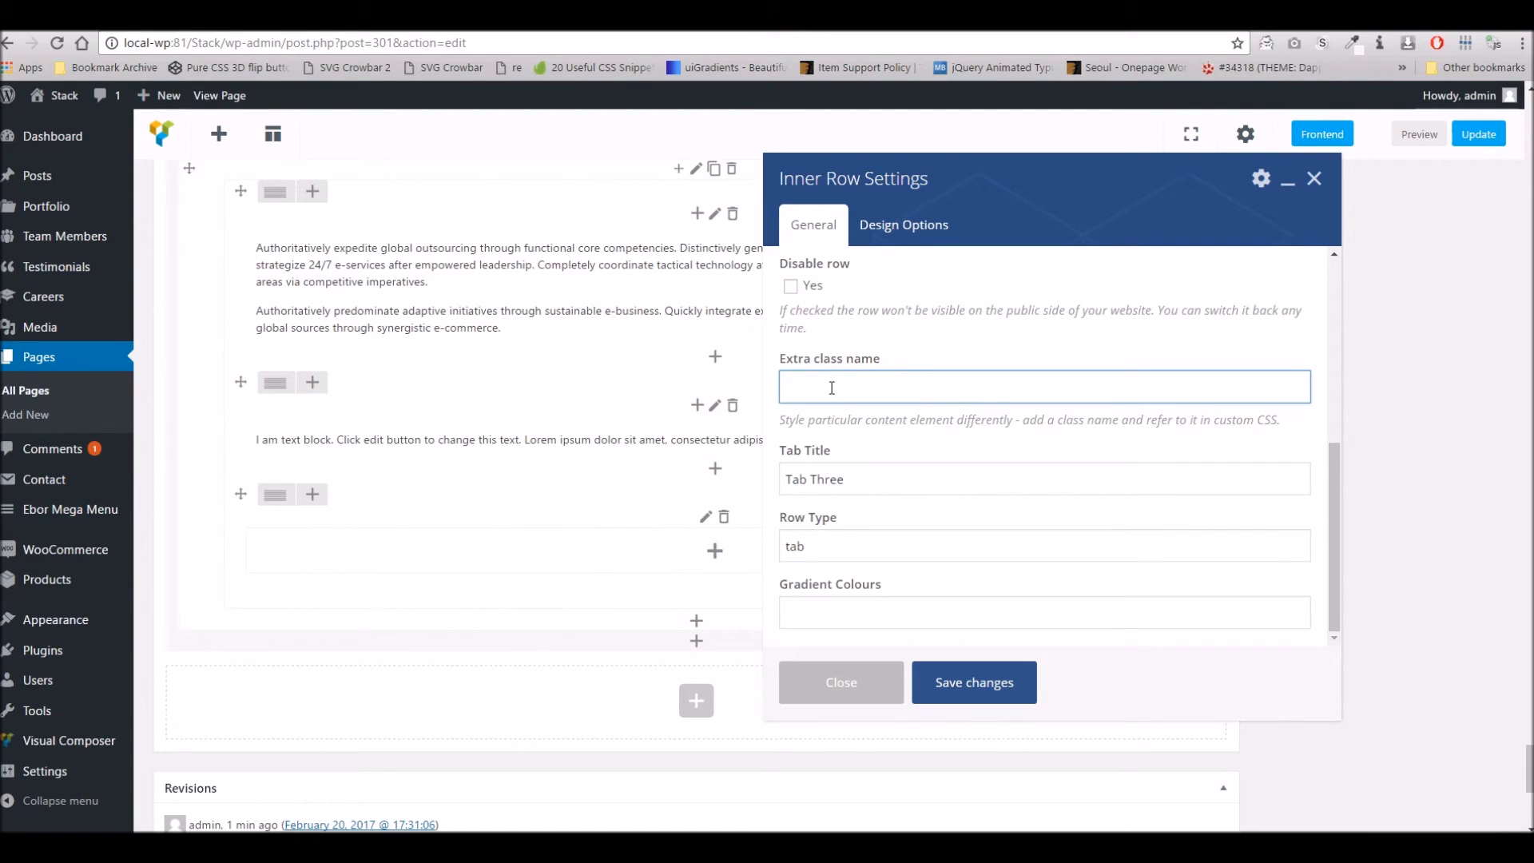
type("switchable imagebg")
double_click(849, 391)
left_click(886, 387)
left_click_drag(852, 388, 909, 389)
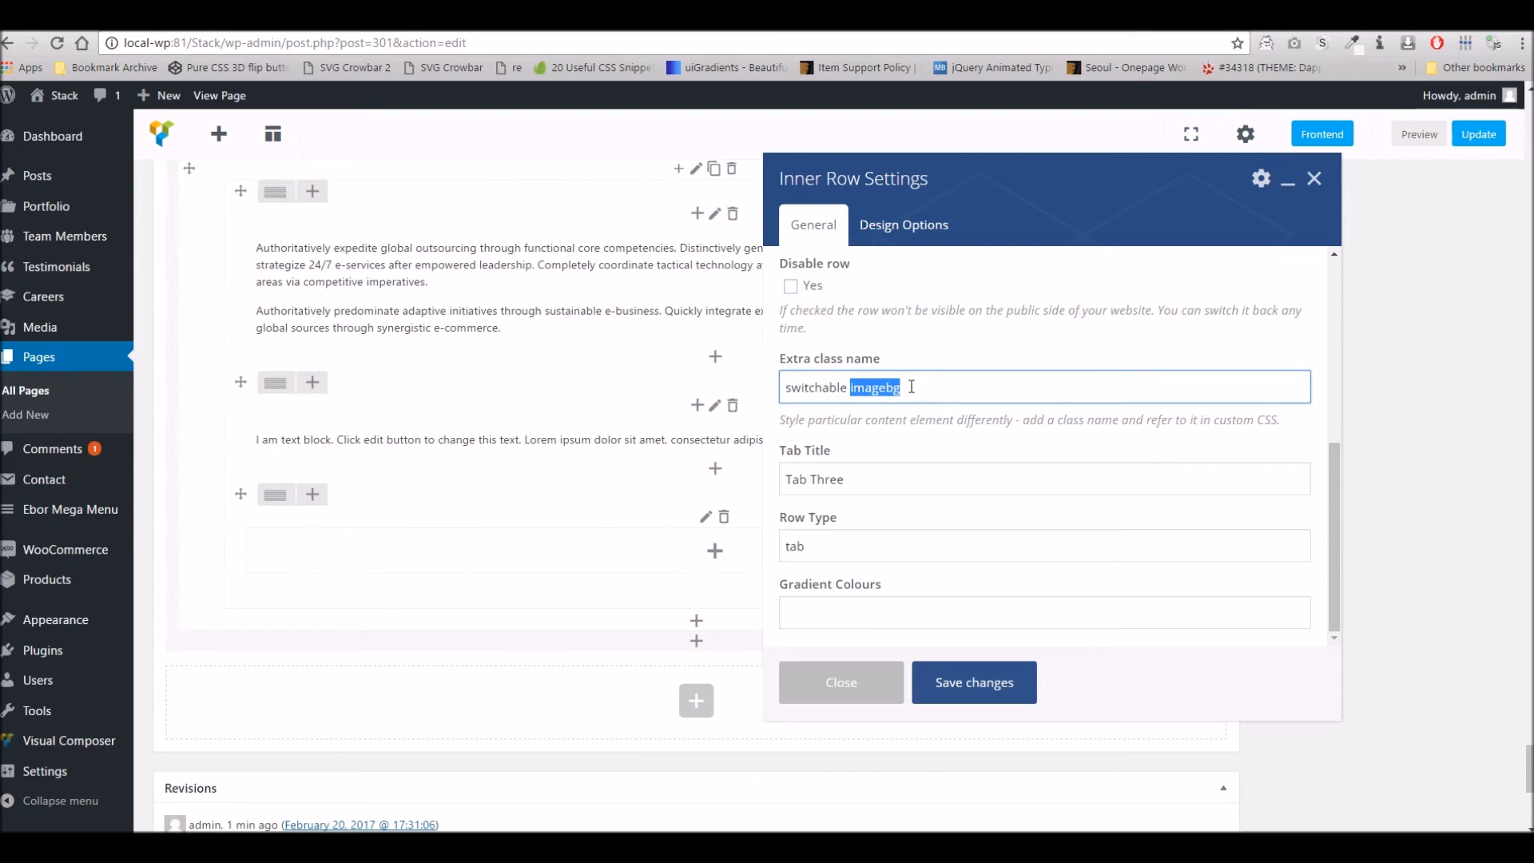
left_click(912, 387)
left_click_drag(850, 386, 909, 387)
left_click(919, 383)
scroll(900, 489, "up", 3)
scroll(915, 396, "down", 3)
left_click(897, 230)
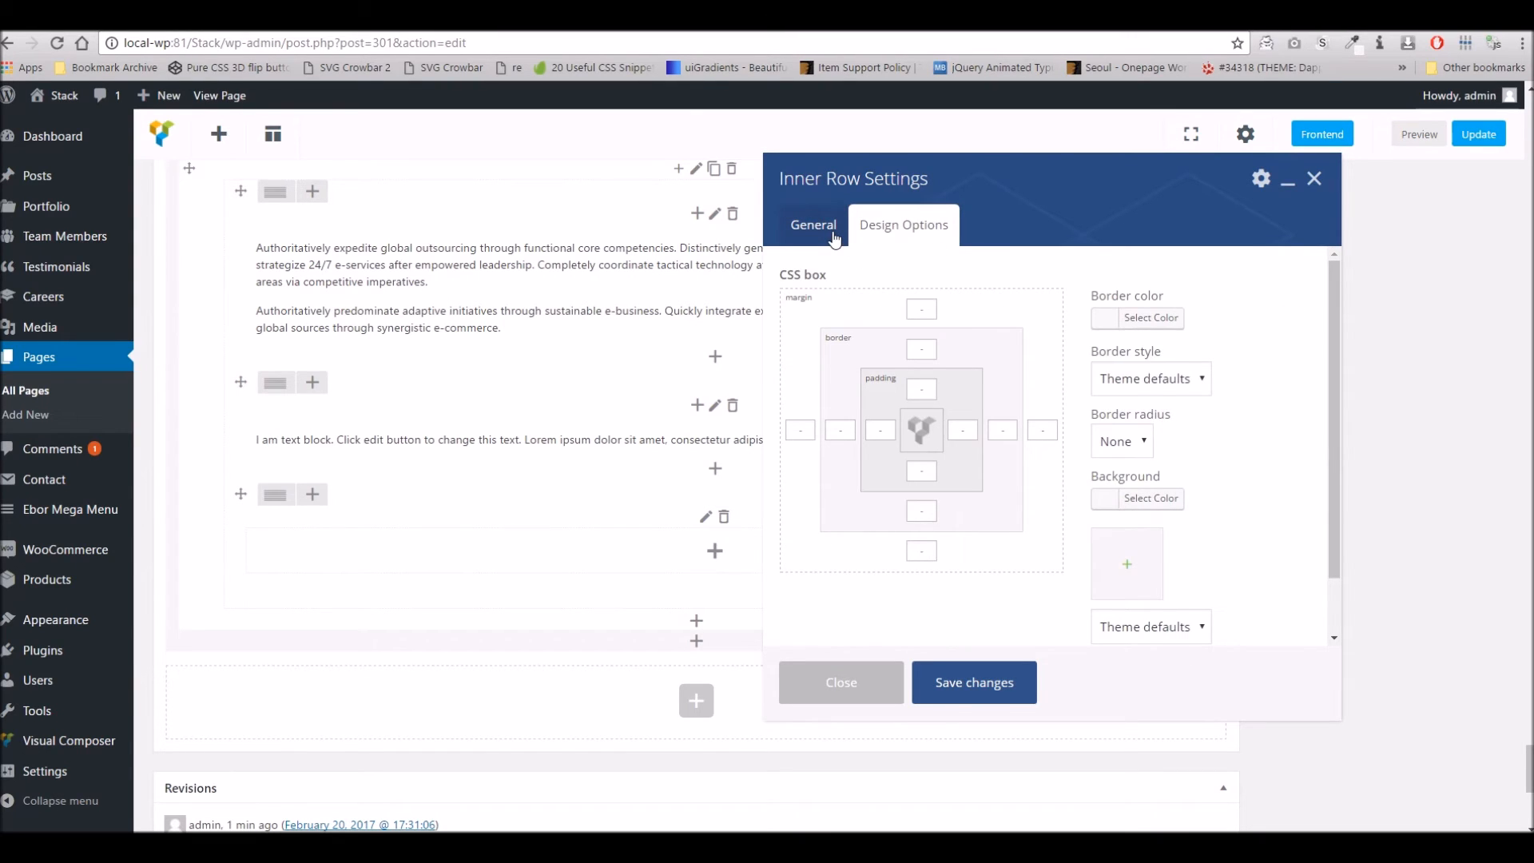
left_click(1142, 498)
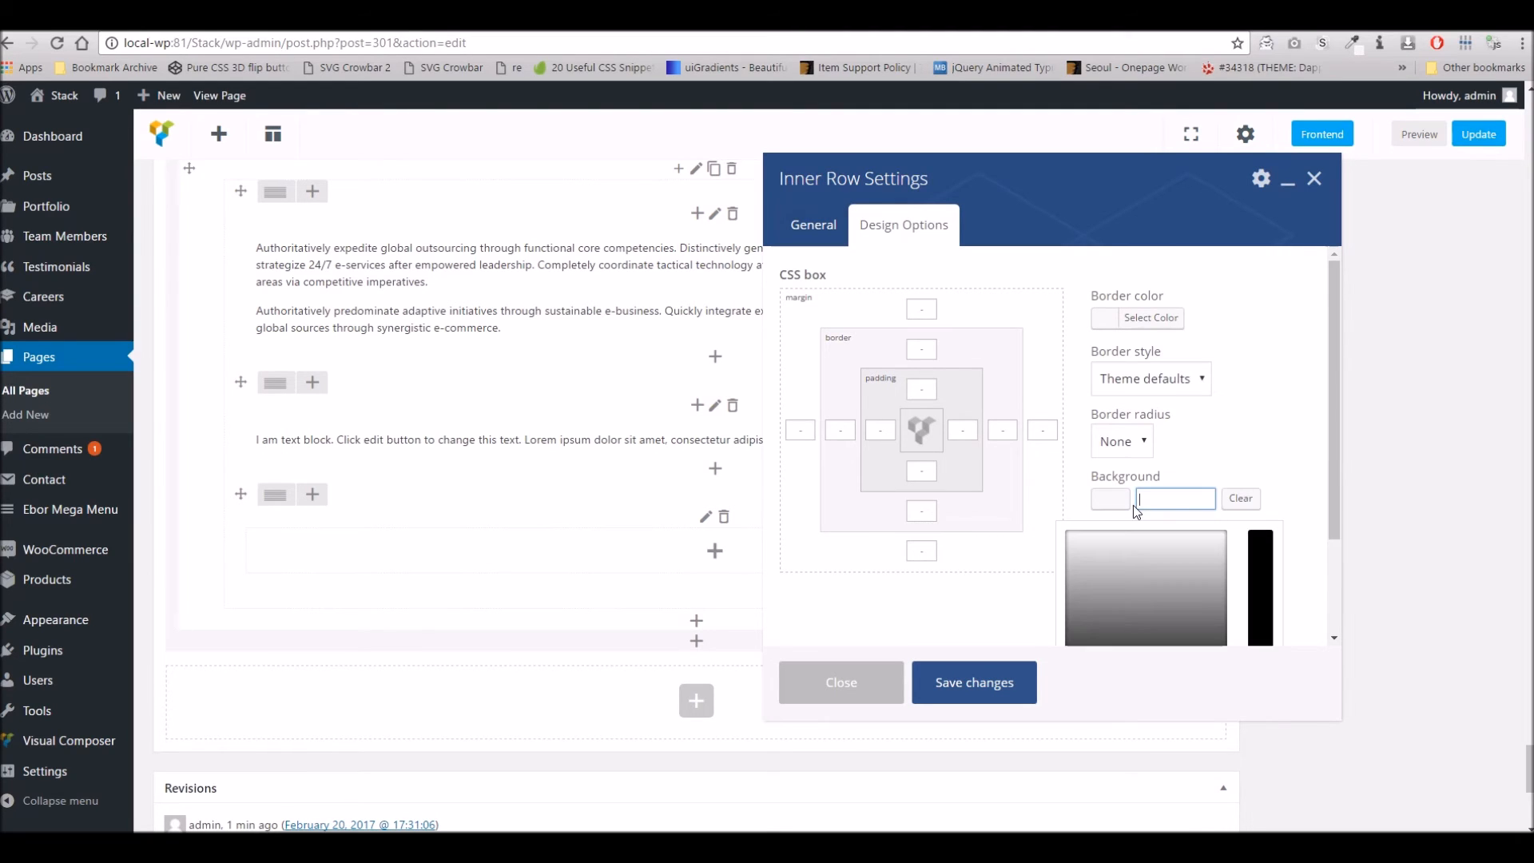
scroll(1156, 403, "down", 3)
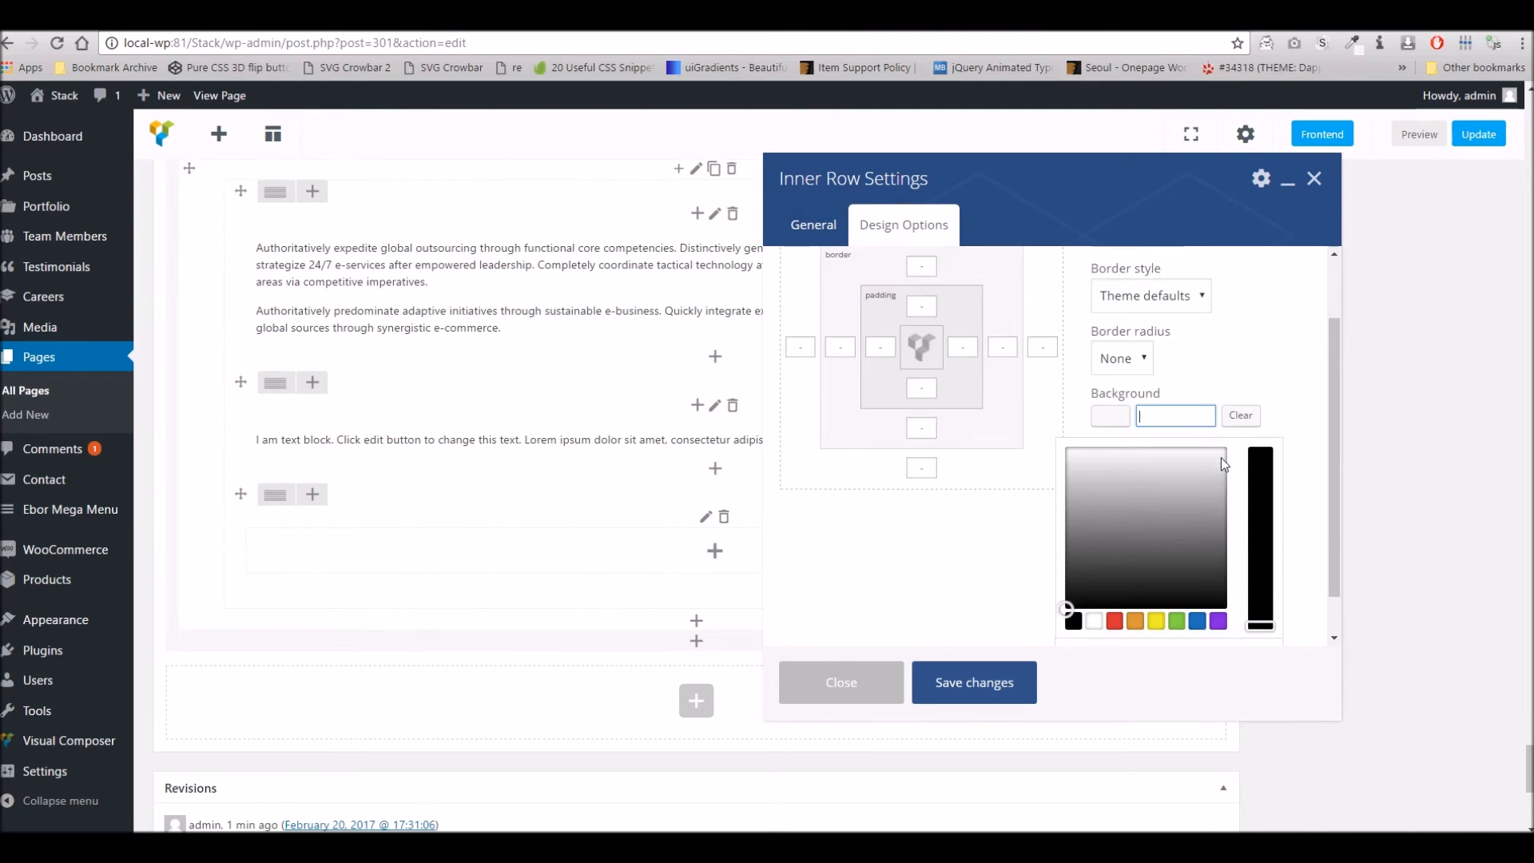
left_click(1033, 559)
scroll(1152, 551, "down", 1)
scroll(1148, 541, "up", 2)
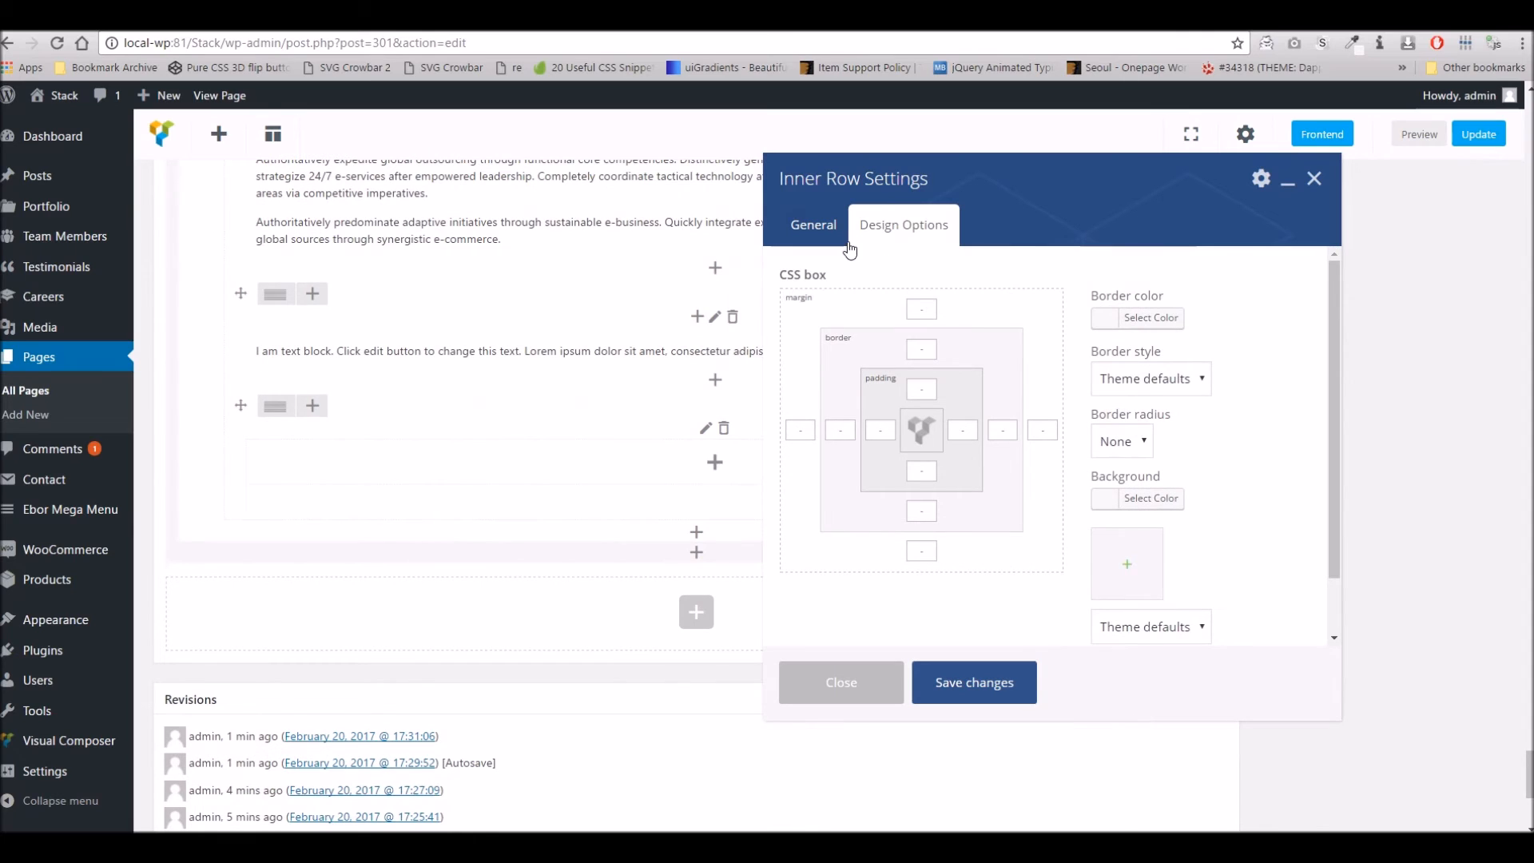
- Give the third inner row the background image drone-2-4.jpg from the media library with the Cover style, and save the changes
left_click(1127, 564)
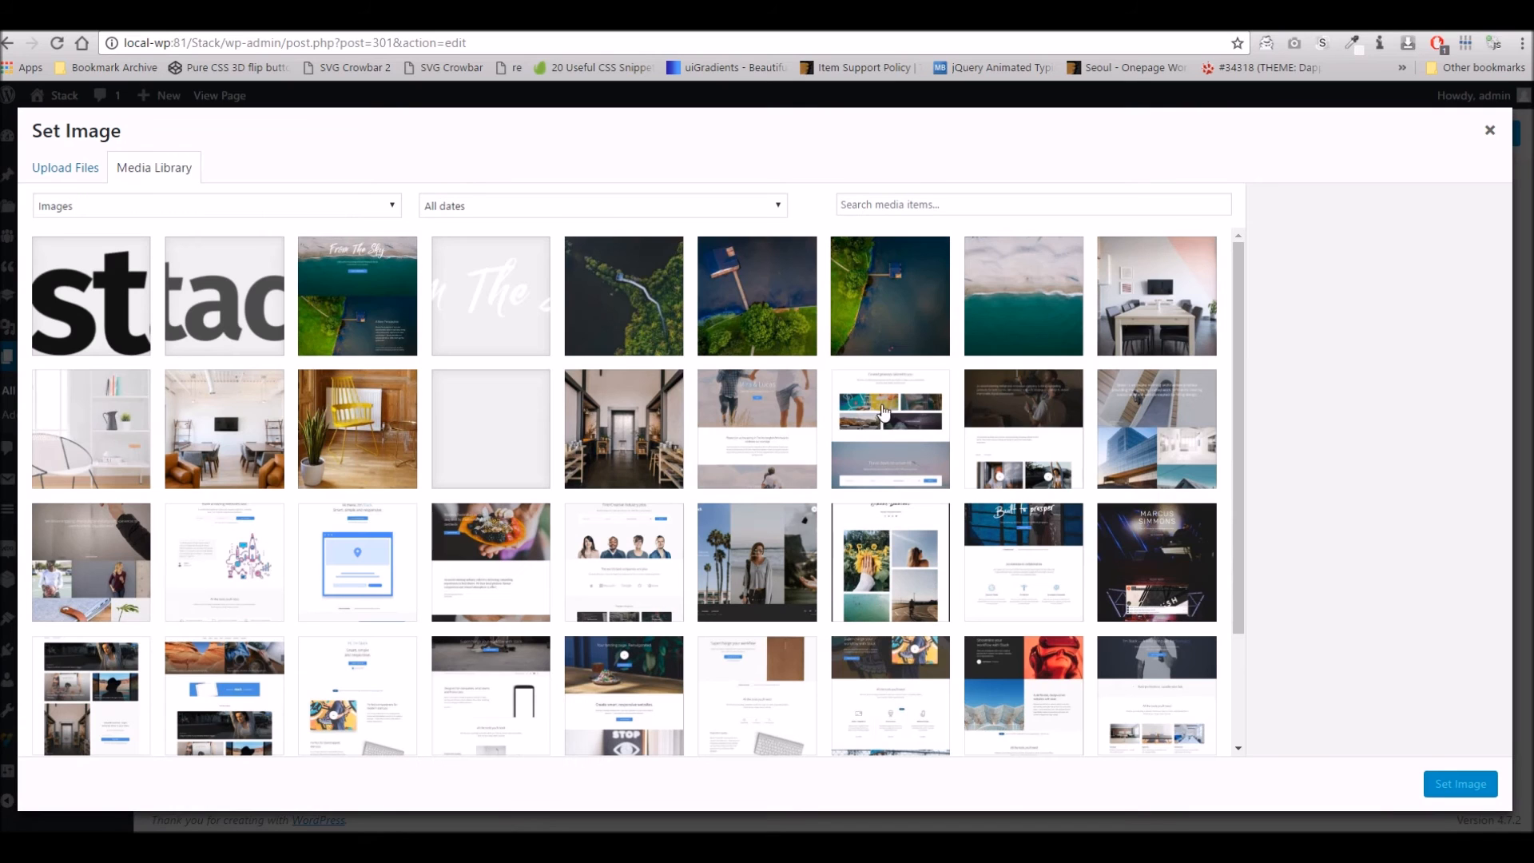
left_click(884, 306)
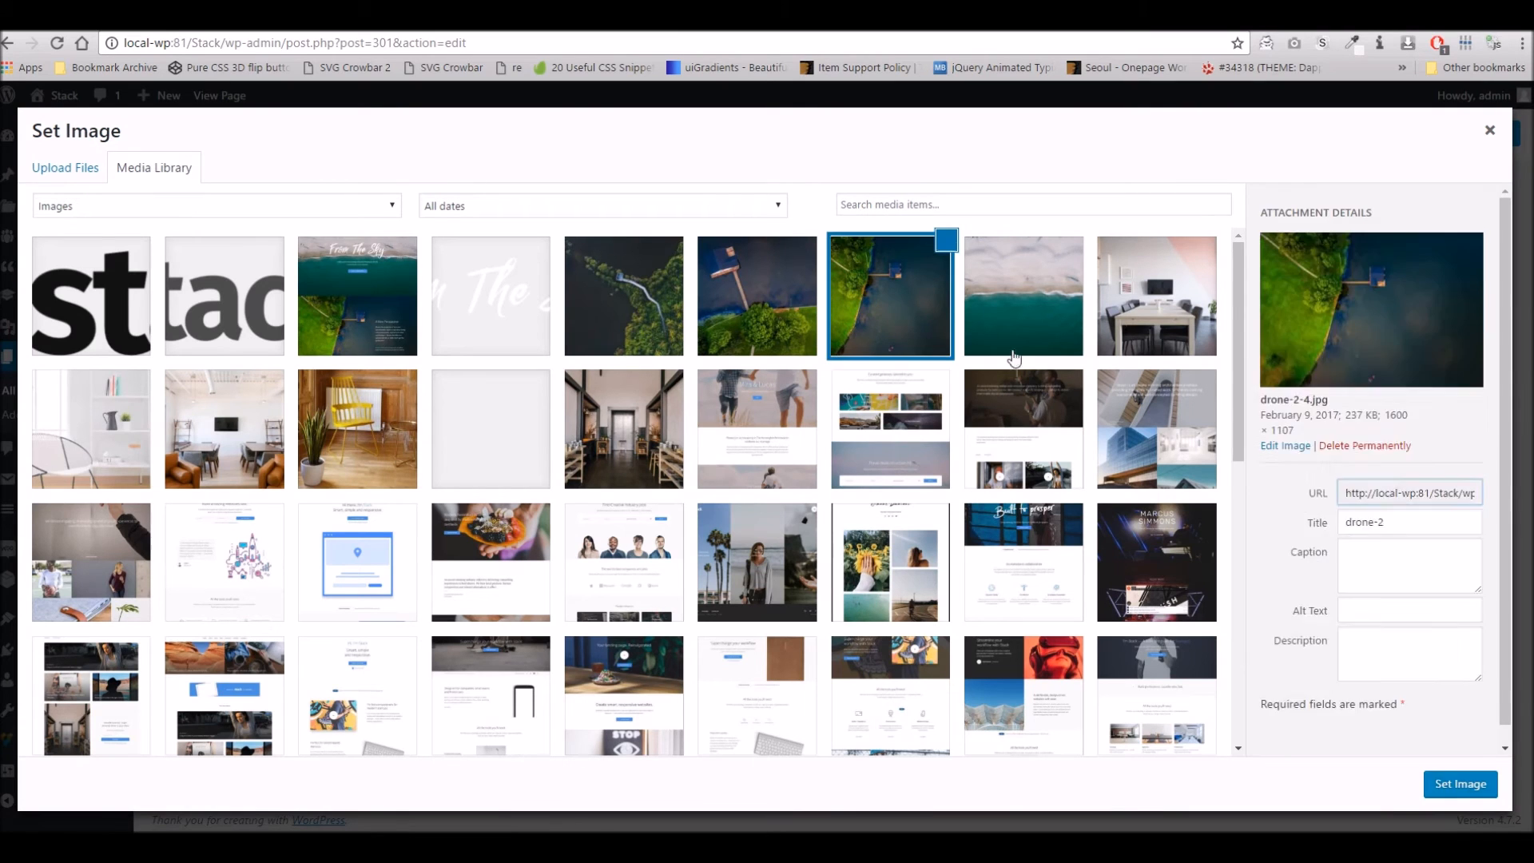
left_click(1443, 786)
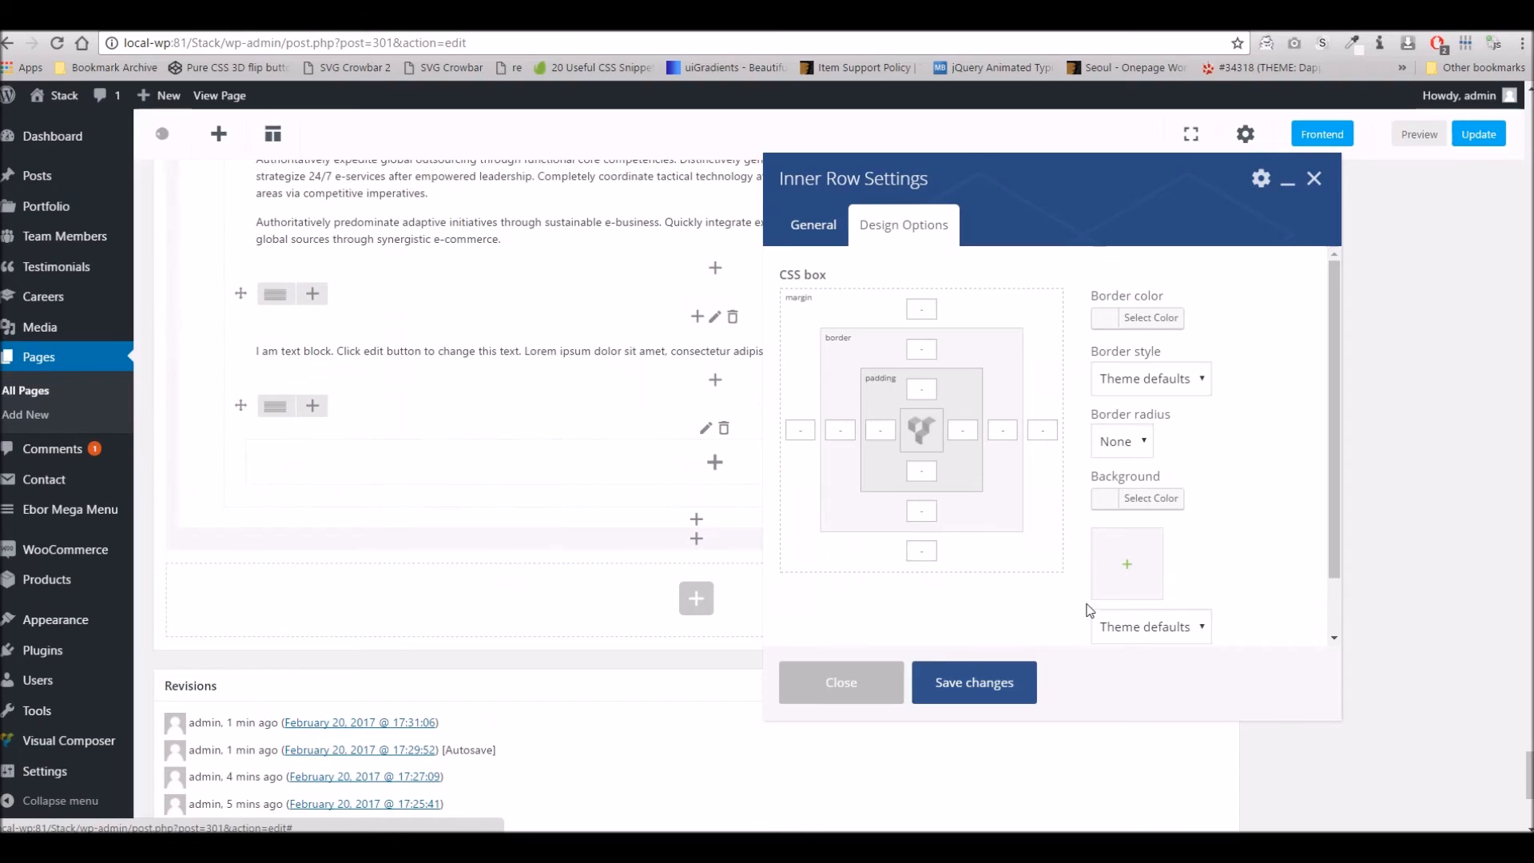
scroll(1091, 576, "down", 1)
left_click(1150, 560)
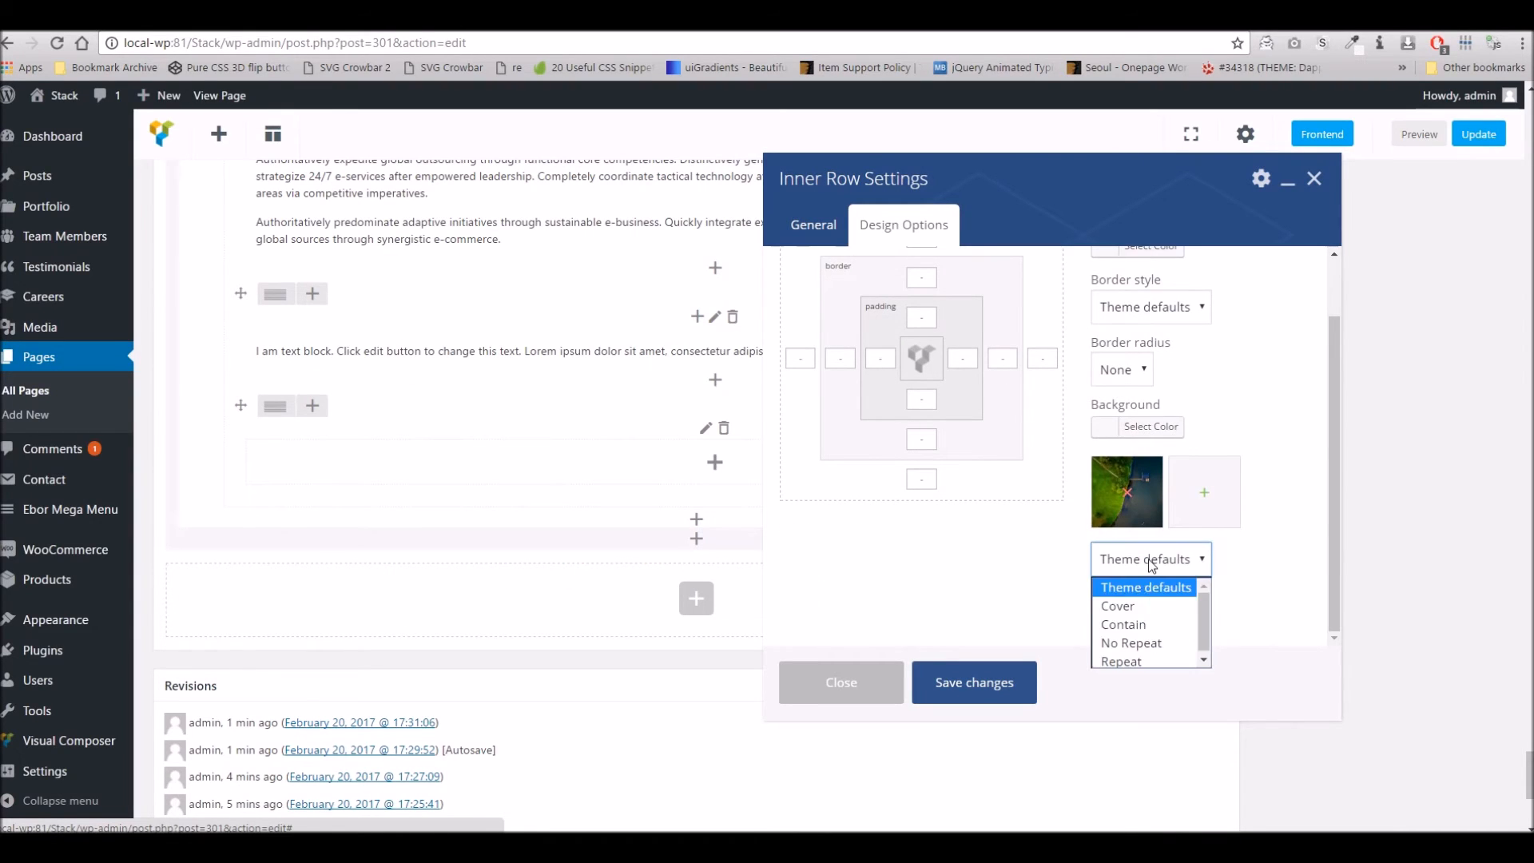
left_click(1130, 606)
left_click(988, 680)
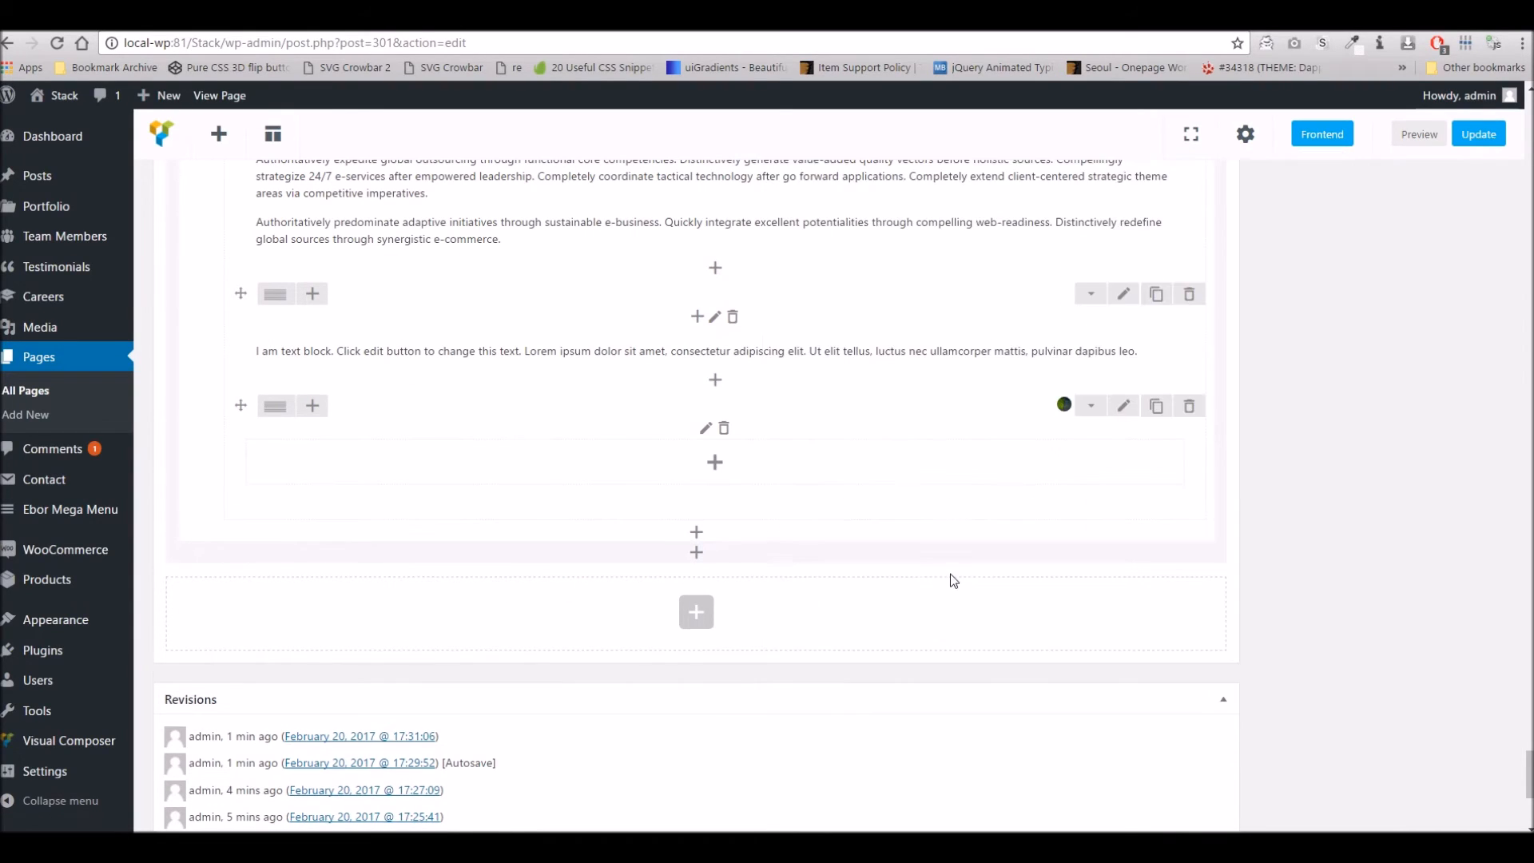
- Update the page with the third tab and reload the live Text Layouts page
left_click(1474, 142)
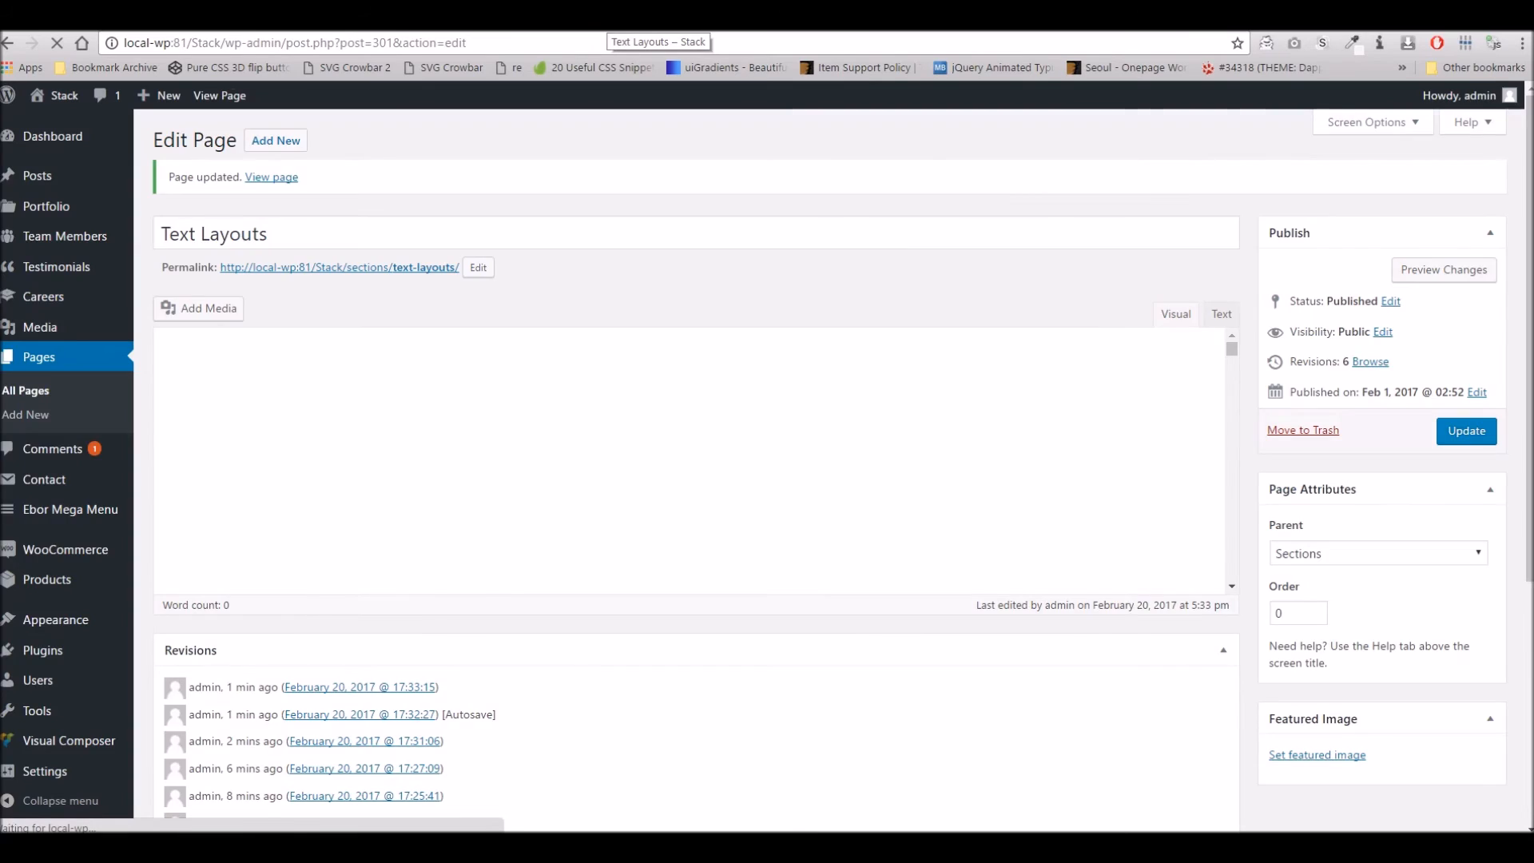
left_click(608, 18)
right_click(607, 18)
left_click(631, 60)
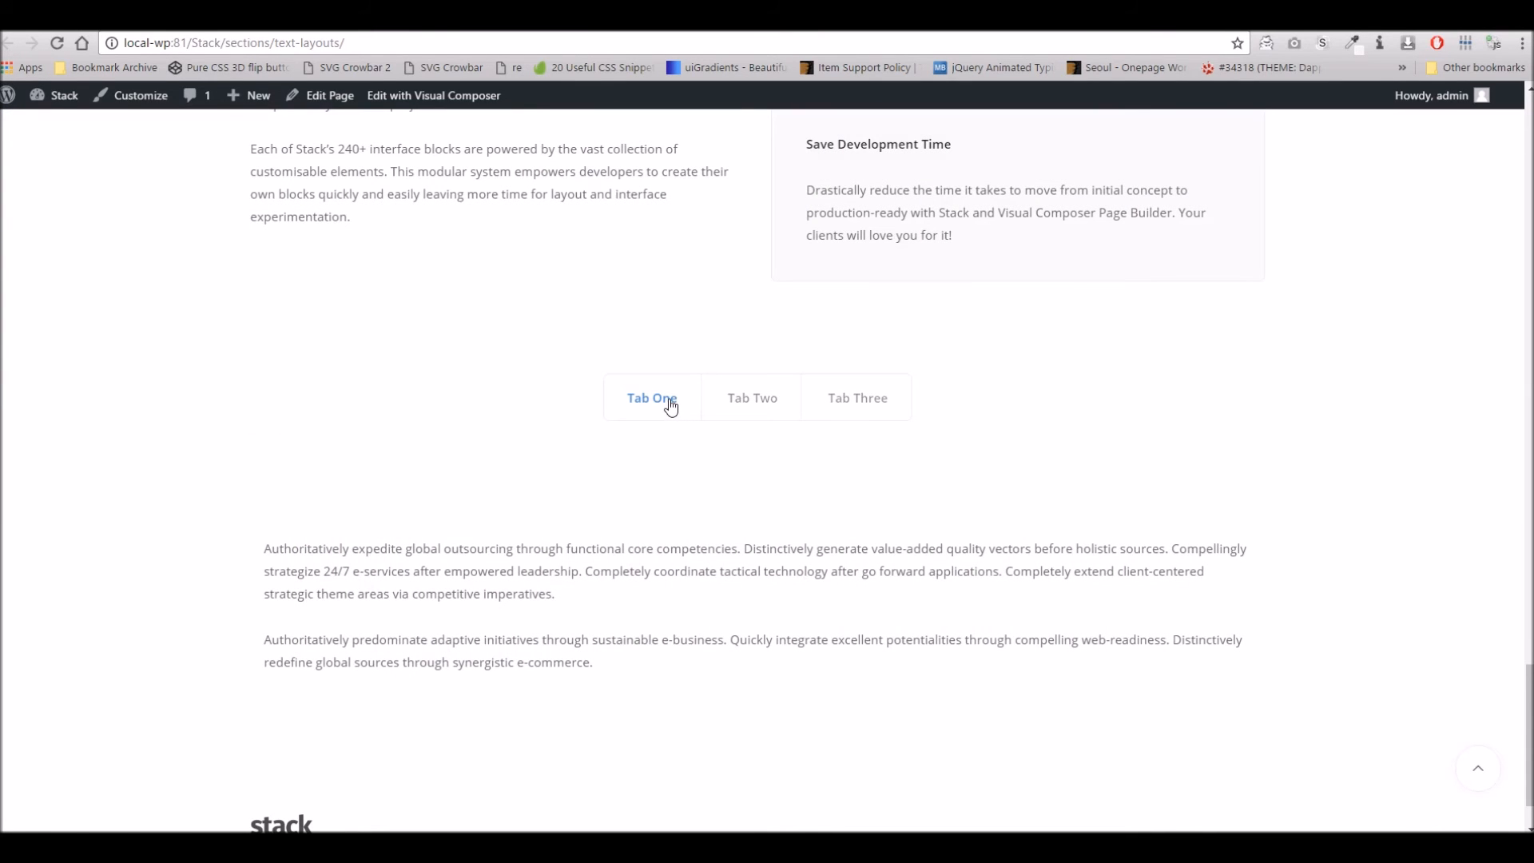
- View the content of Tab Two and Tab Three on the live page
left_click(777, 406)
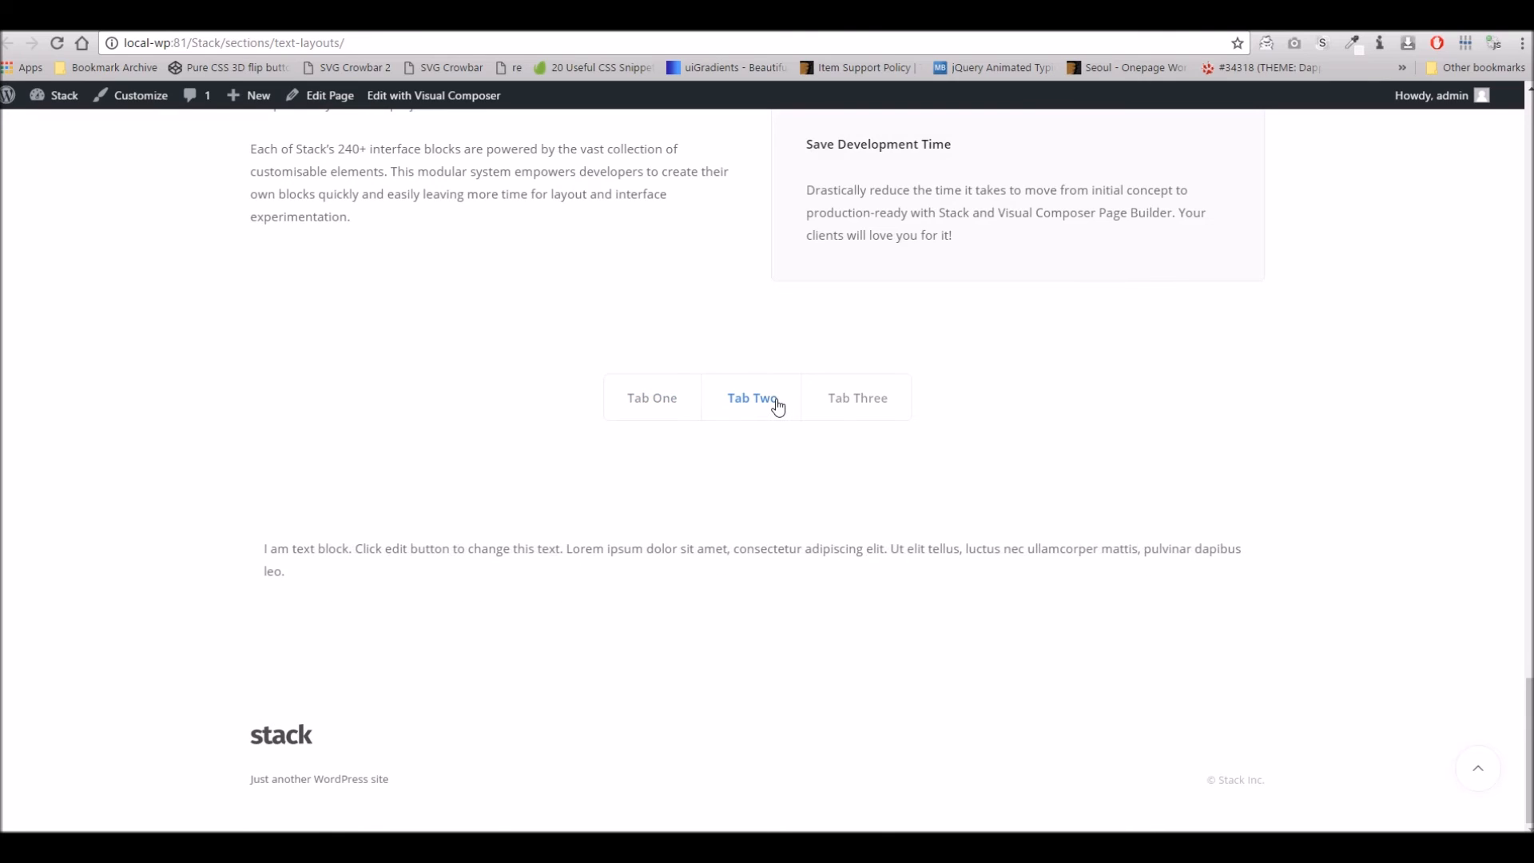
left_click(873, 401)
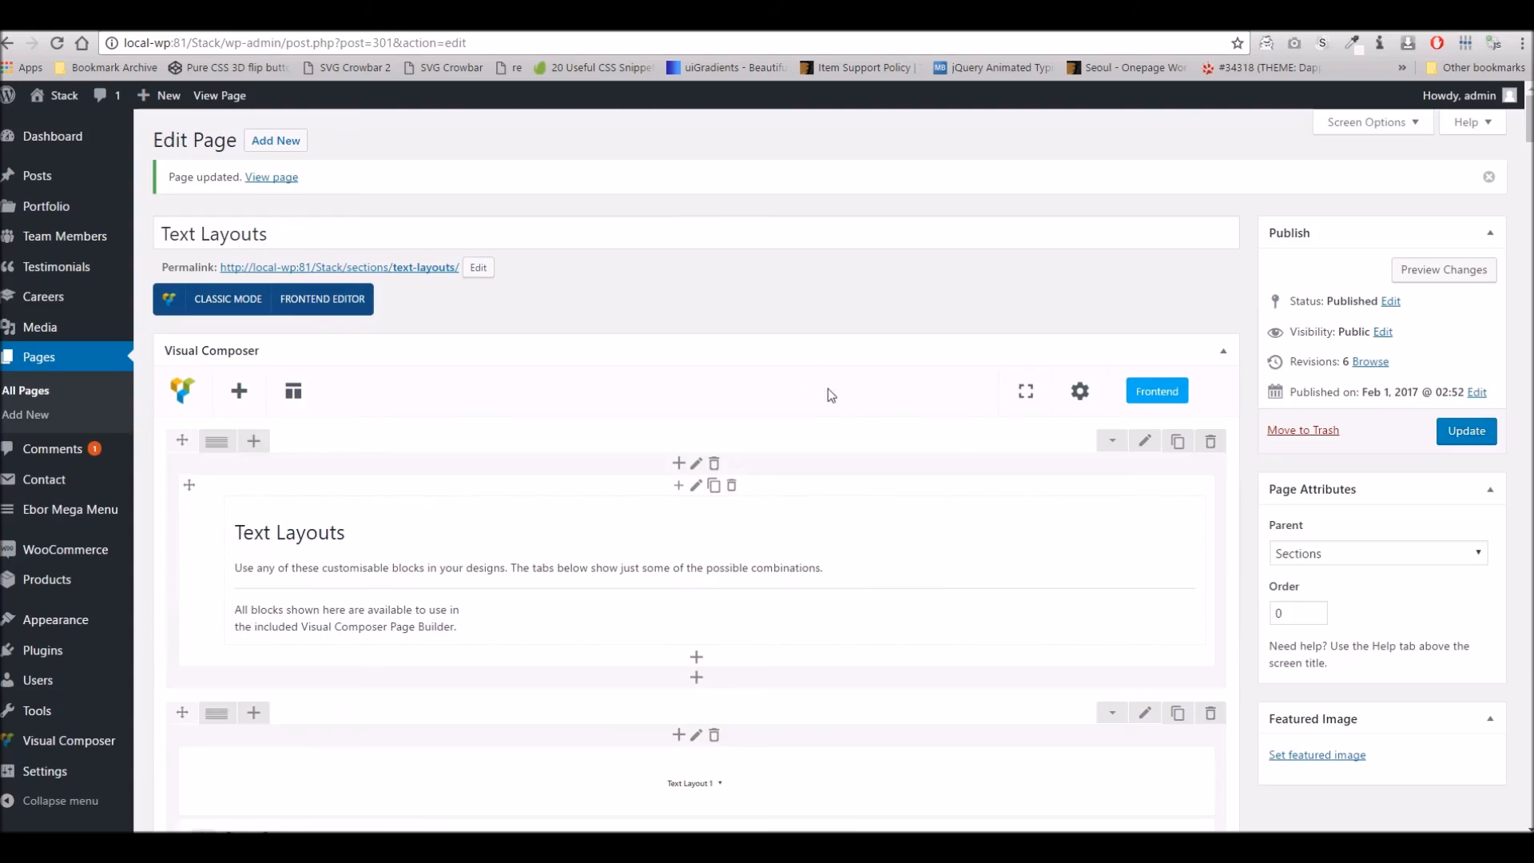
- Set the row stretch of the outer row holding the three tabs' inner rows to Stretch row and save the row settings
scroll(966, 438, "down", 10)
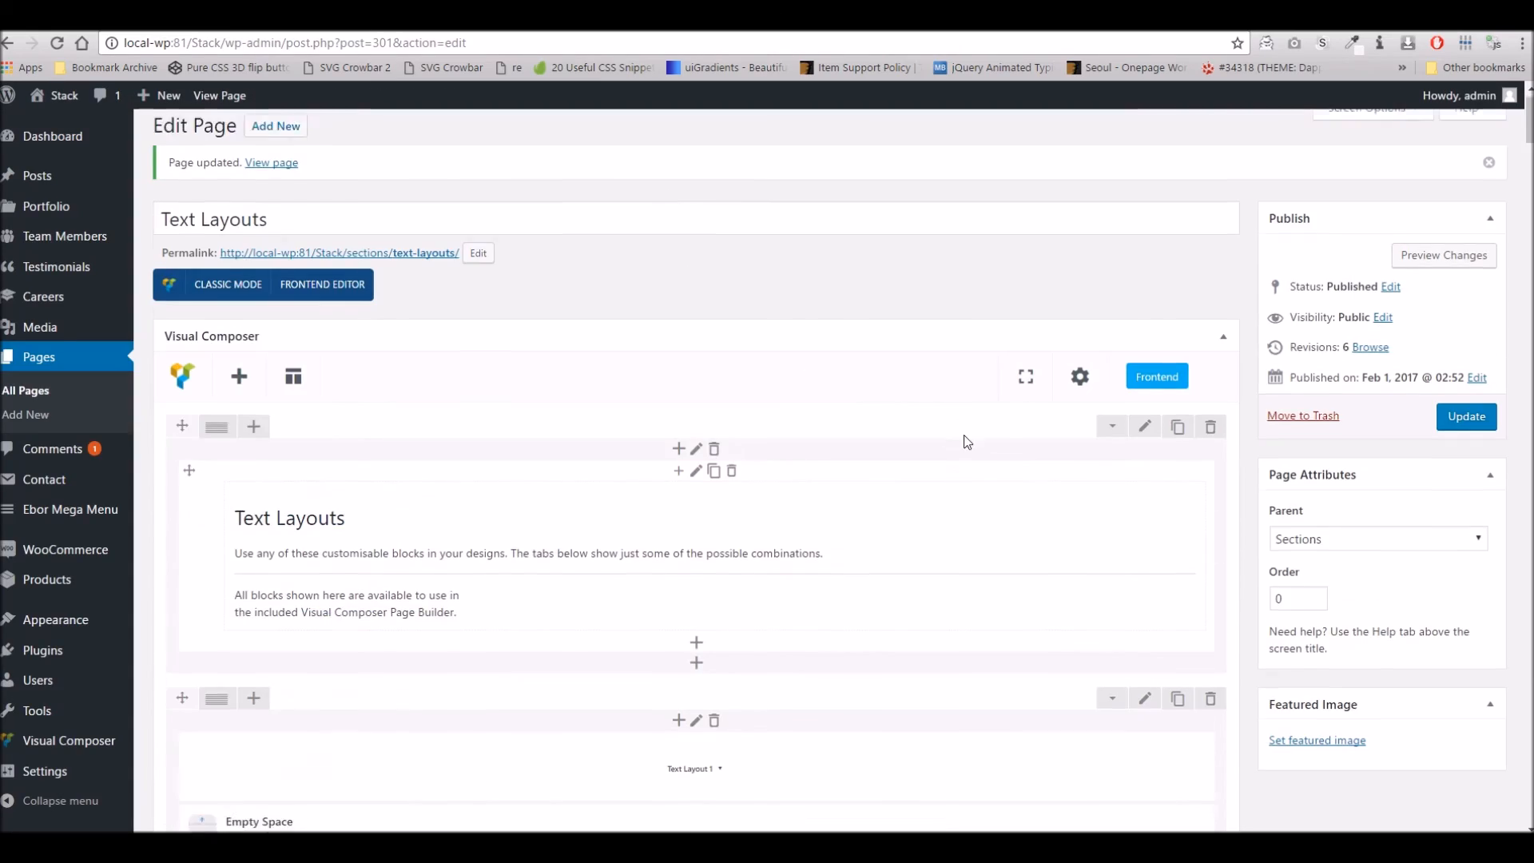
scroll(1019, 409, "down", 15)
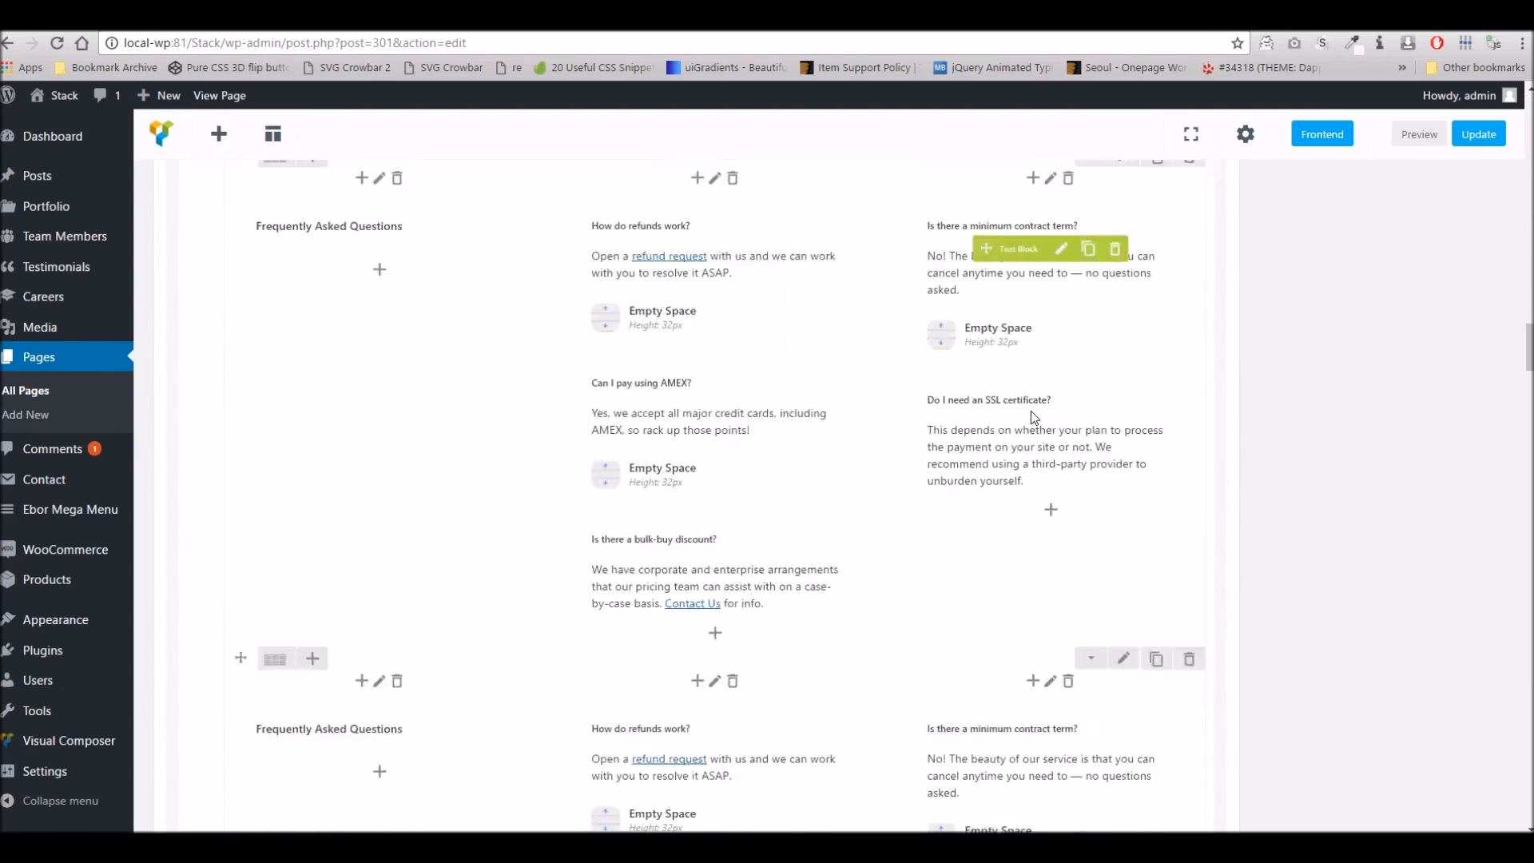
scroll(1032, 425, "down", 15)
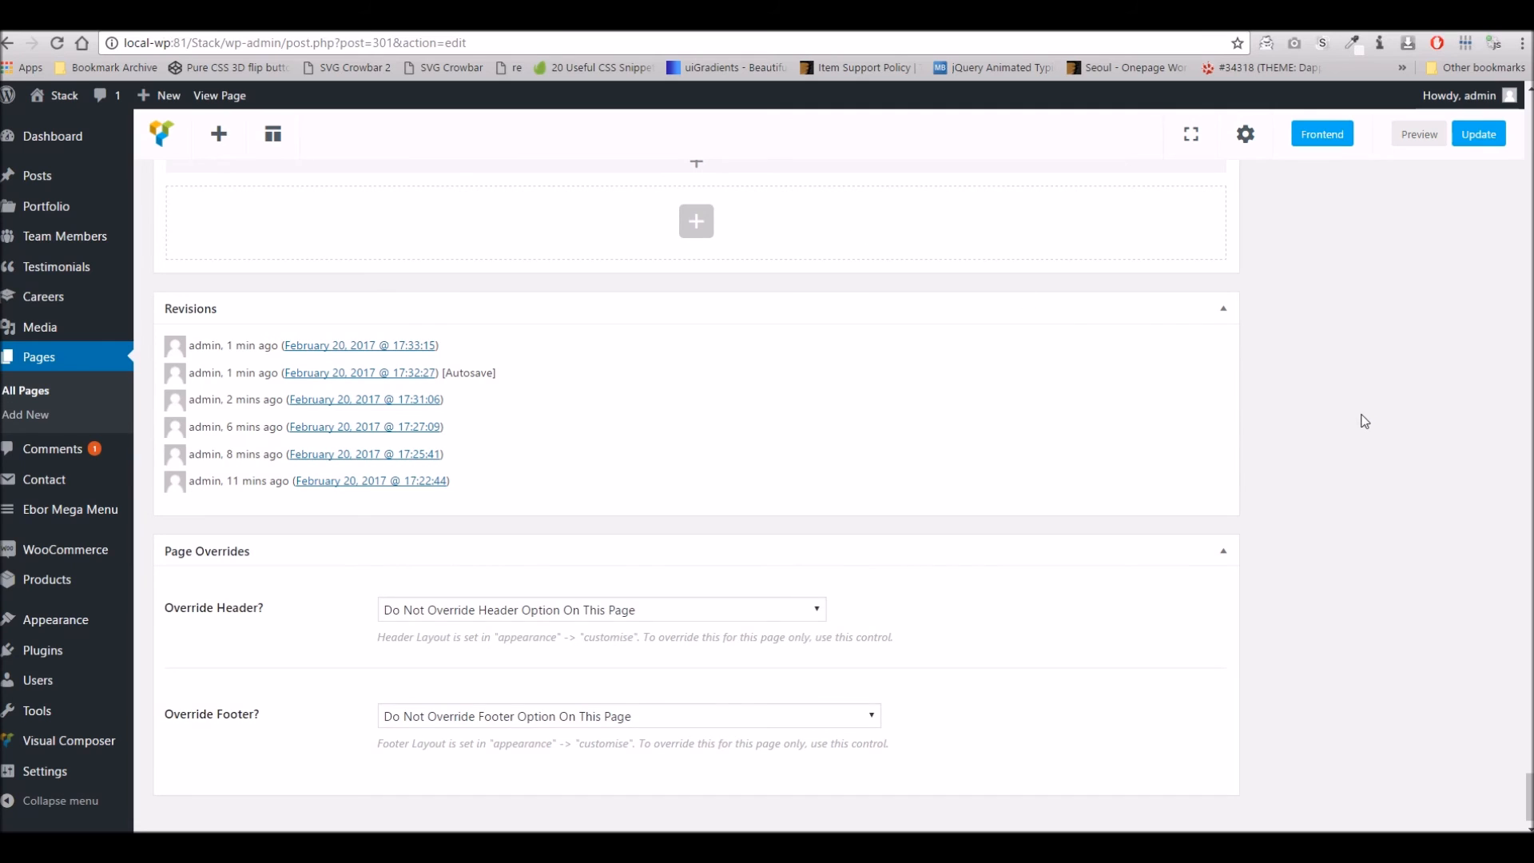
left_click(1530, 746)
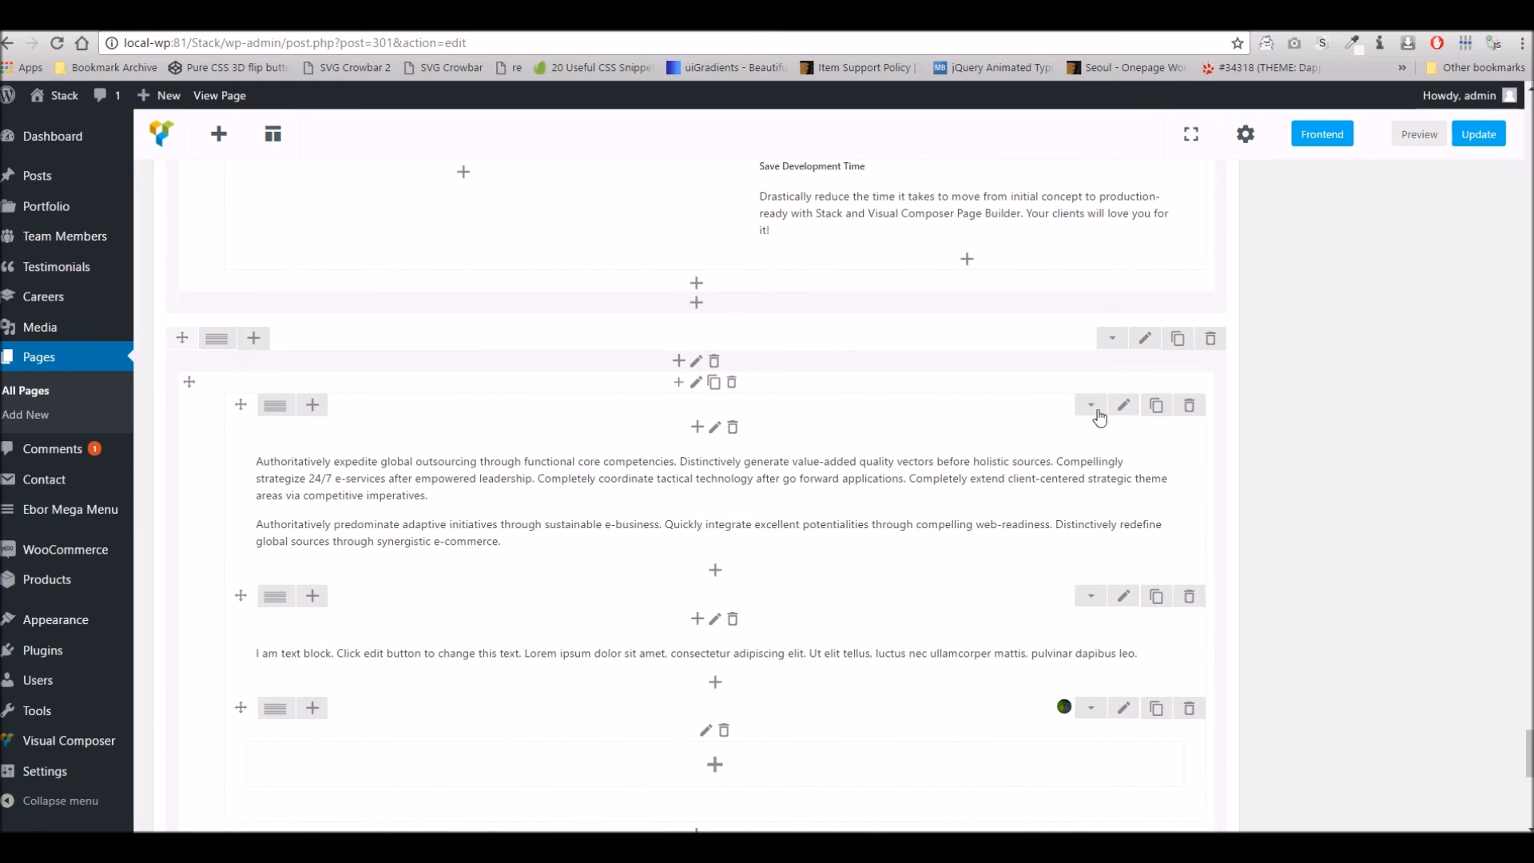
left_click(1145, 338)
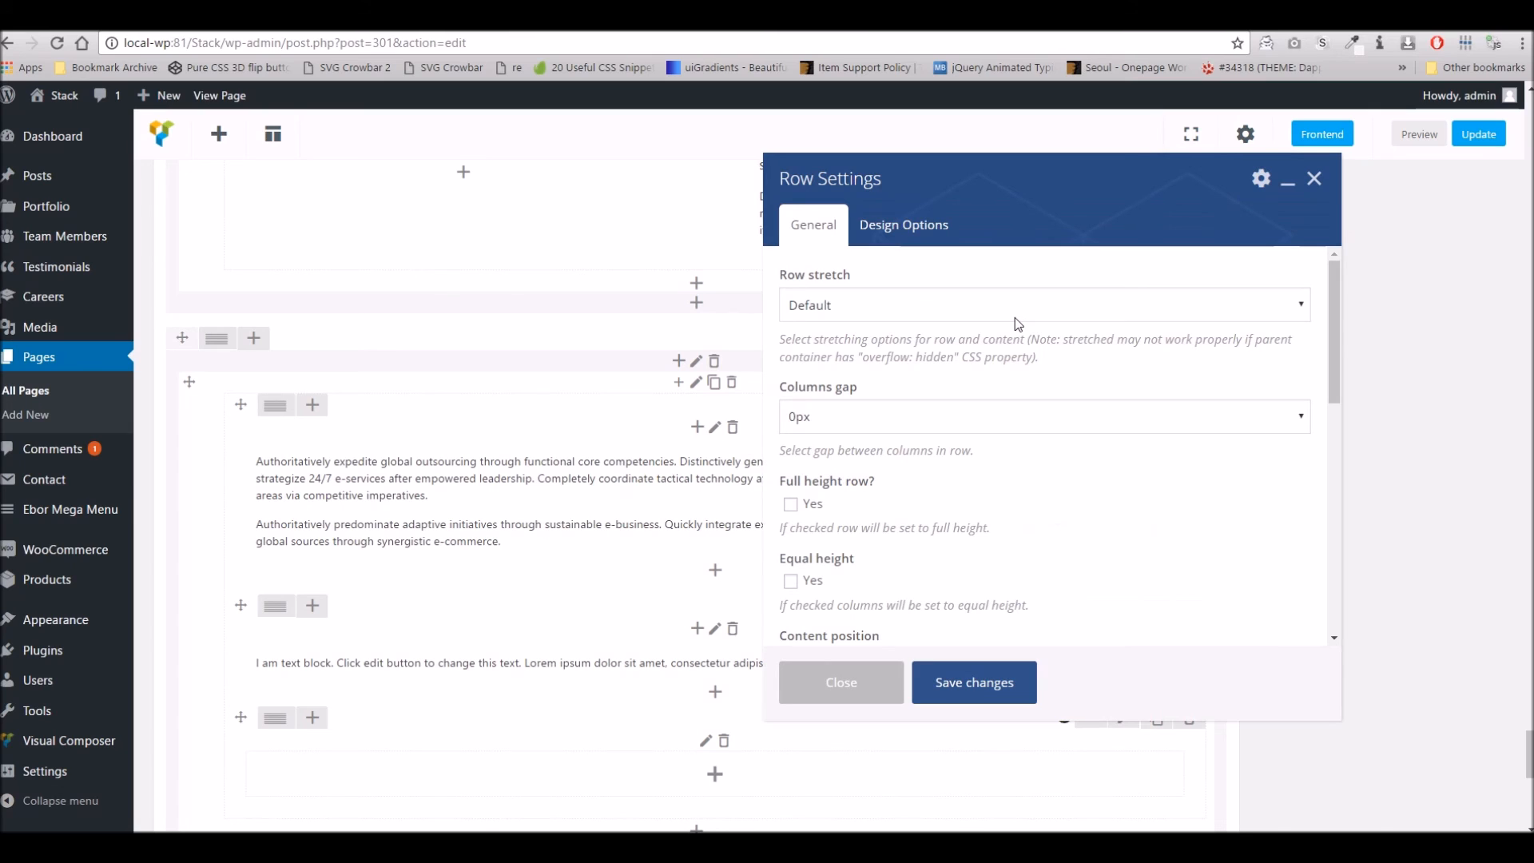
left_click(853, 316)
left_click(839, 345)
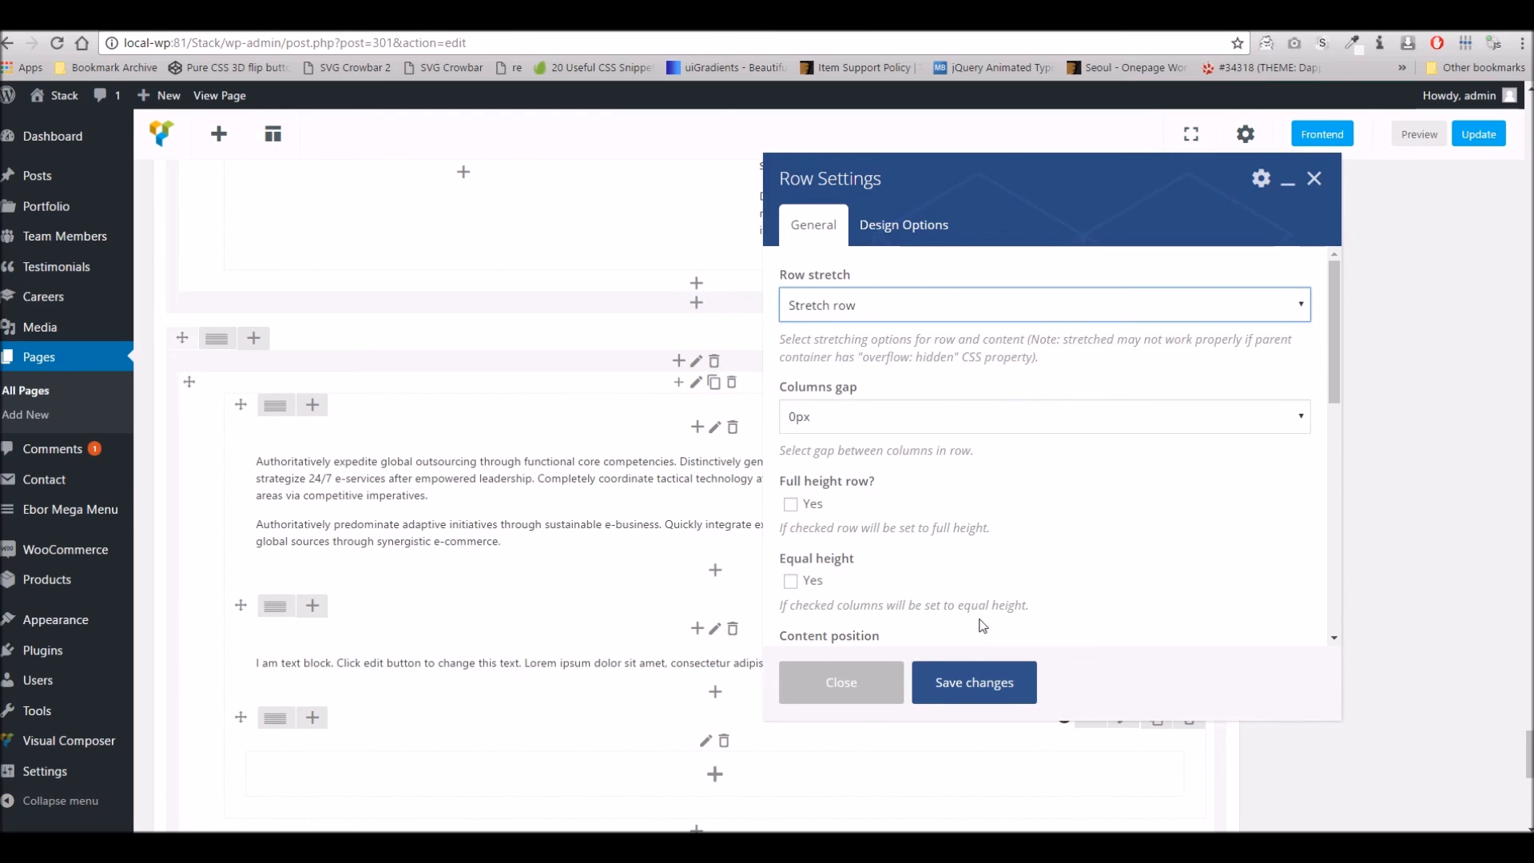
- Update the page with the stretched row and reload the live Text Layouts page
left_click(1480, 136)
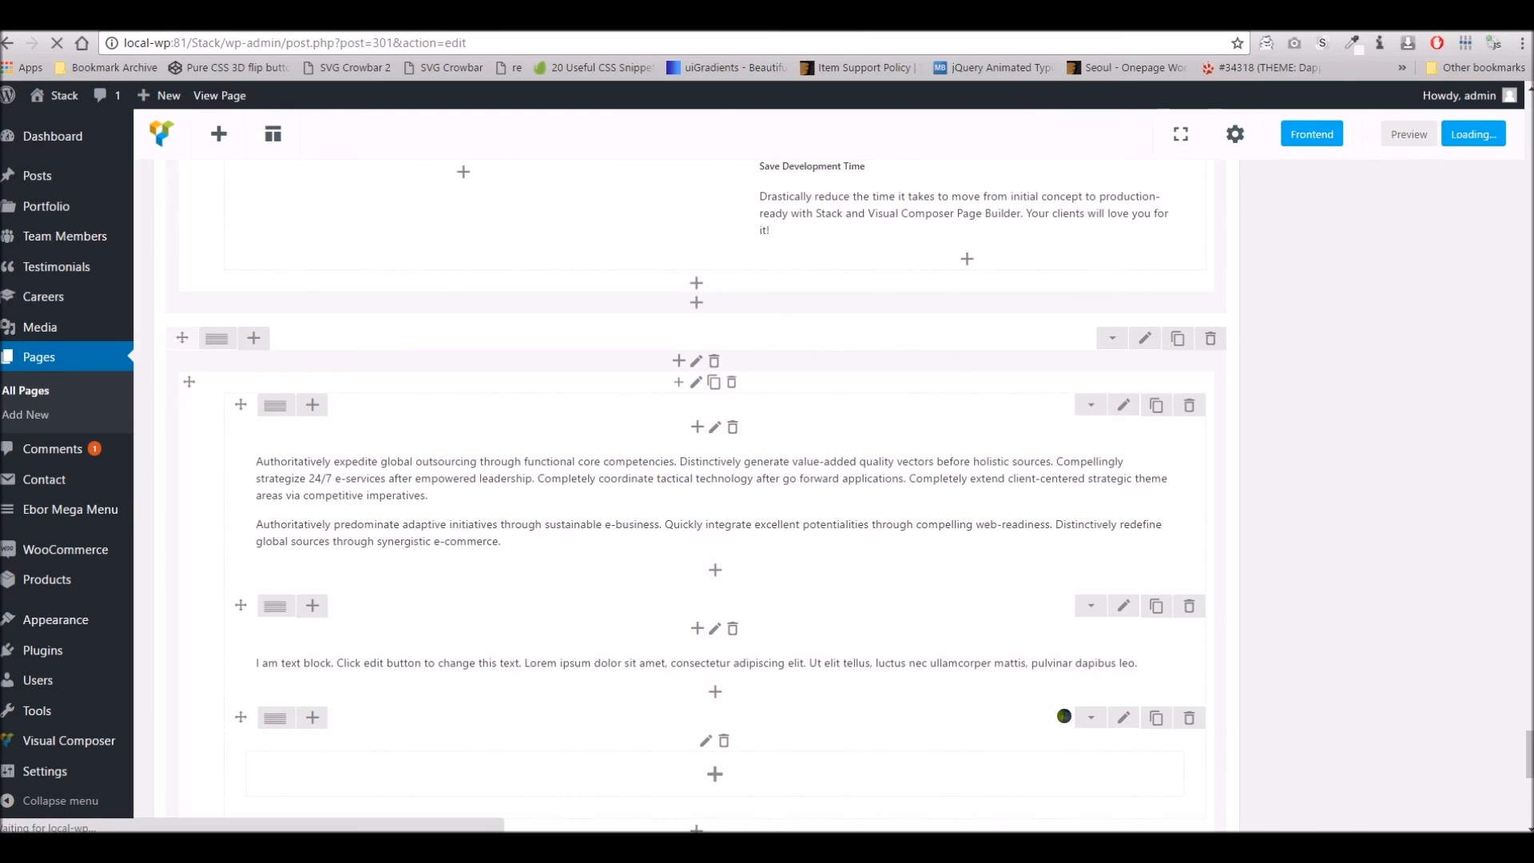
left_click(604, 14)
right_click(604, 13)
left_click(631, 53)
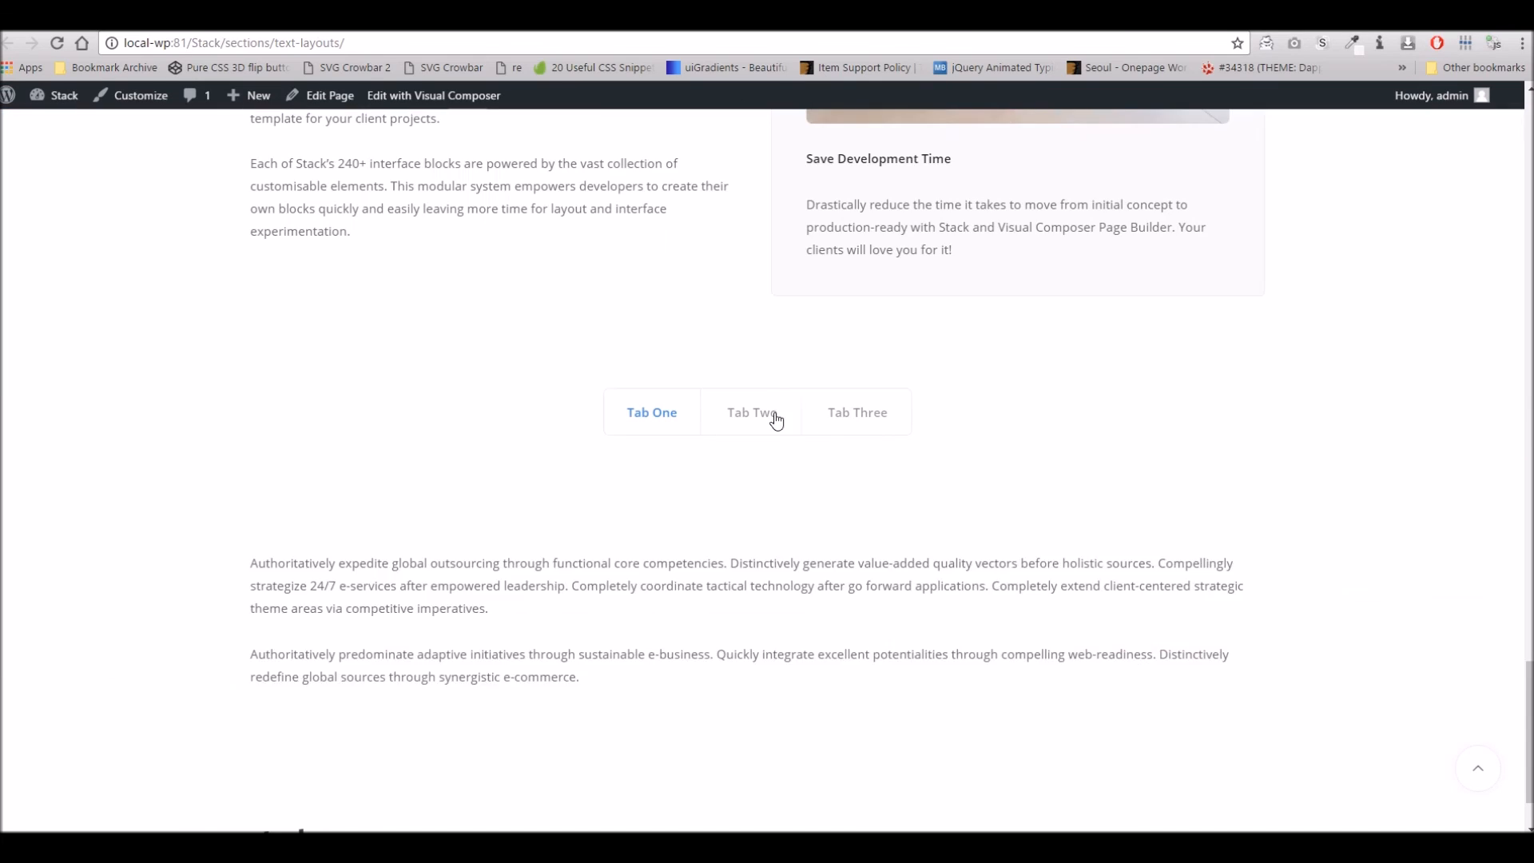
- Switch between Tab Two, Tab One and Tab Three on the live page to check the stretched layout
left_click(772, 419)
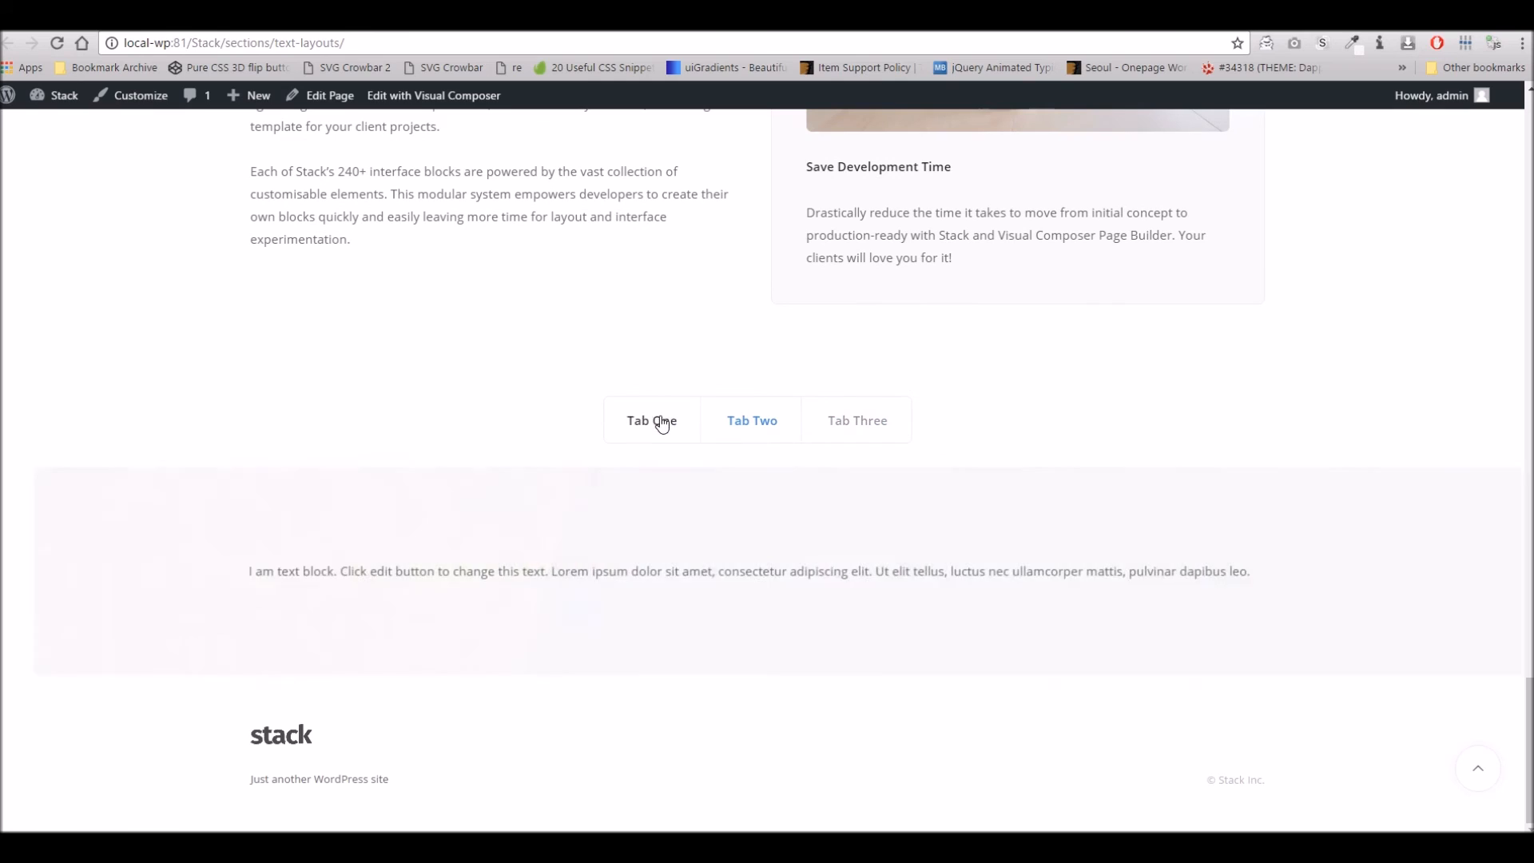
left_click(662, 422)
left_click(861, 425)
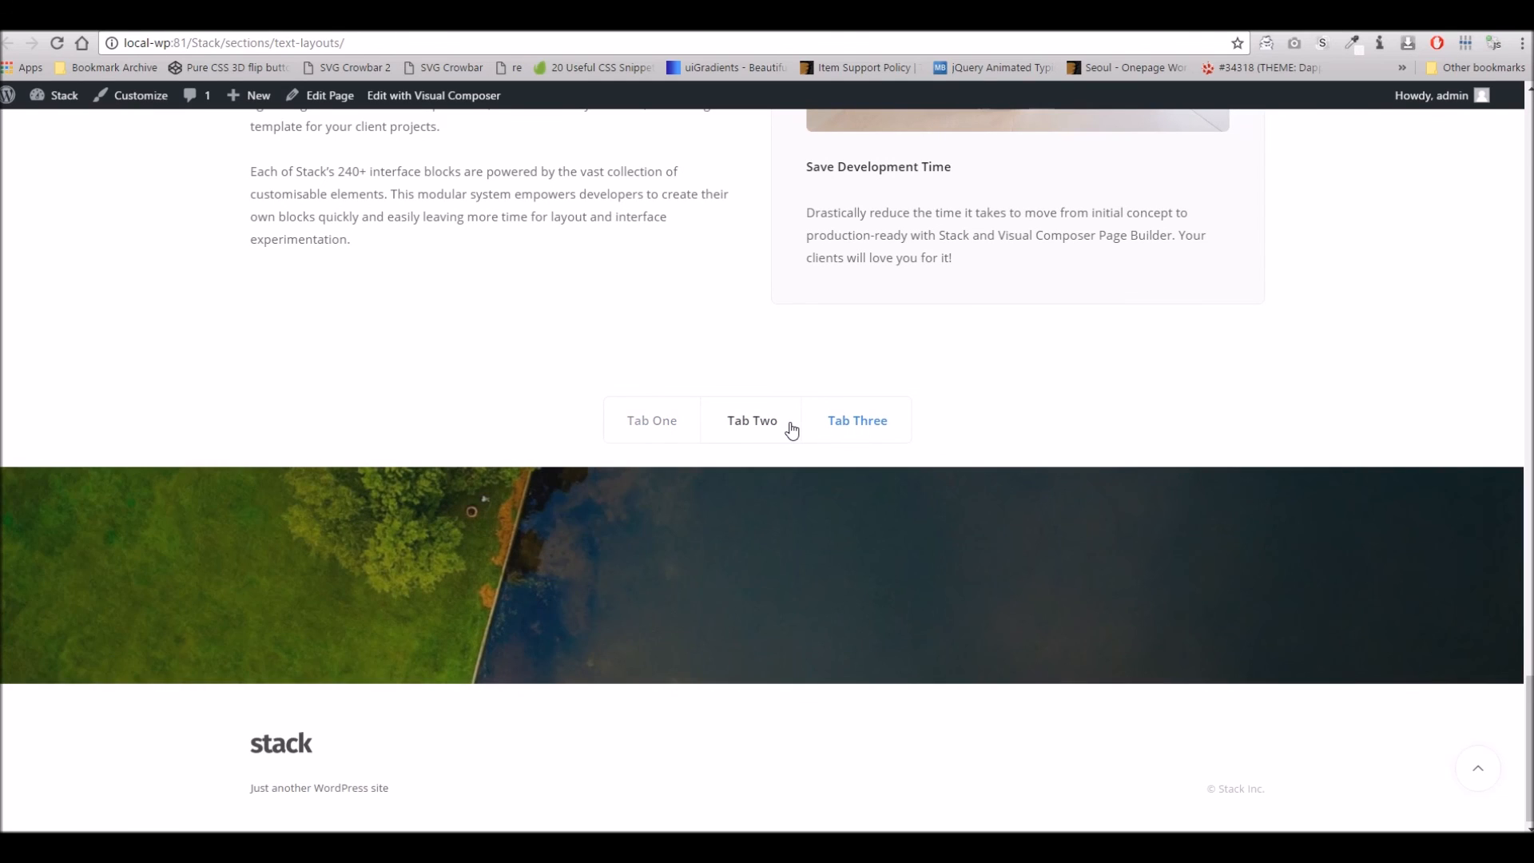